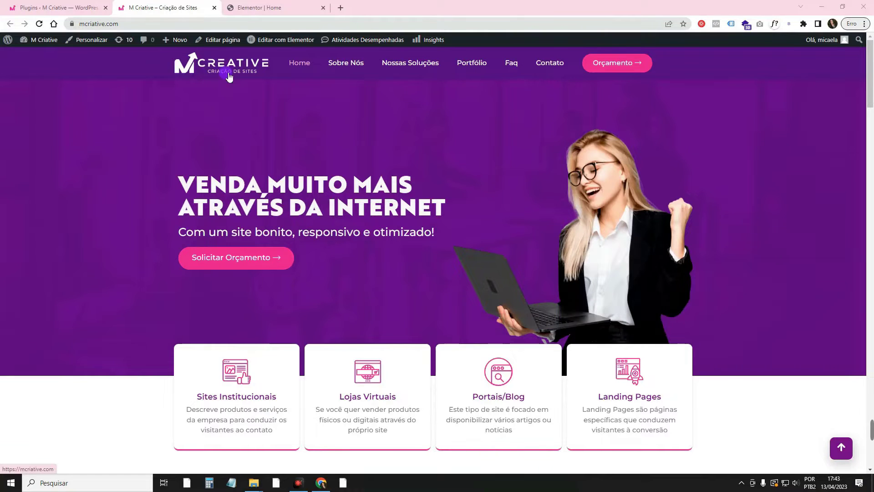
pyautogui.scroll(-15, 224, 300)
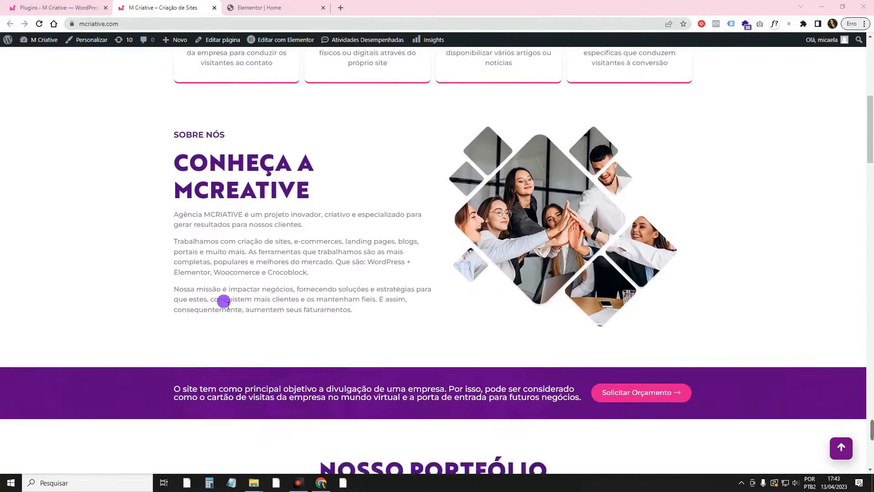
pyautogui.scroll(-15, 223, 303)
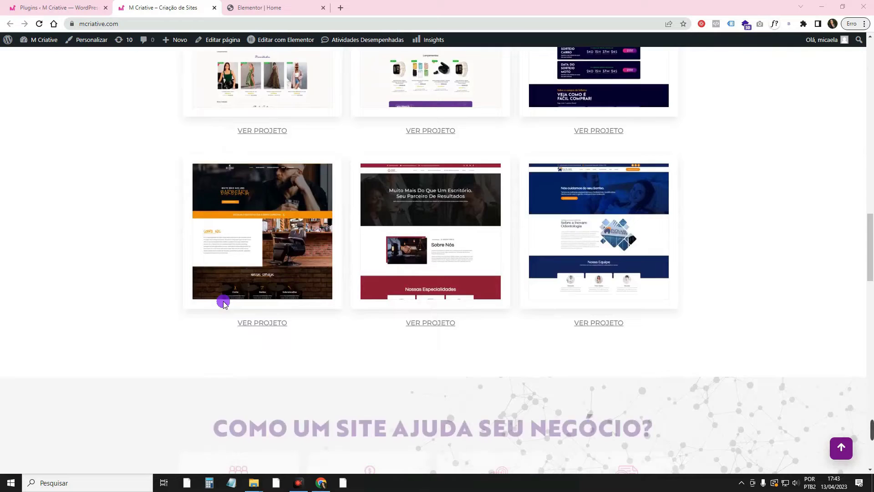
pyautogui.scroll(-10, 224, 303)
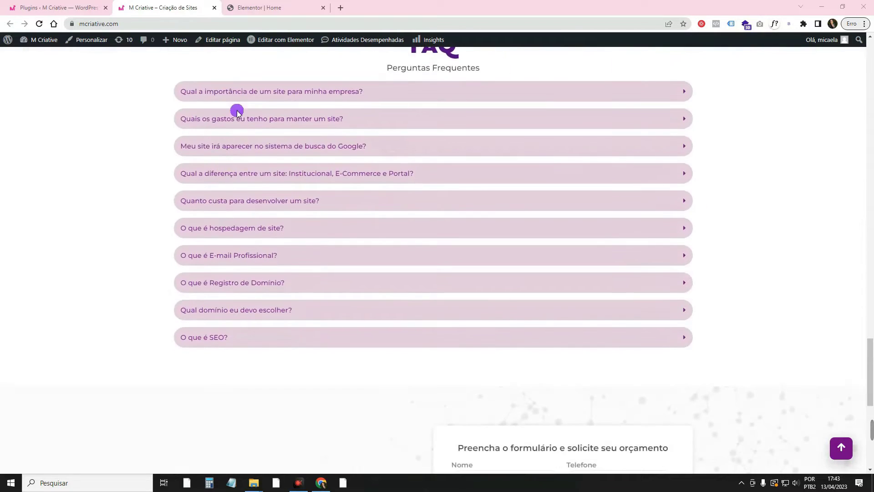
pyautogui.scroll(-3, 254, 231)
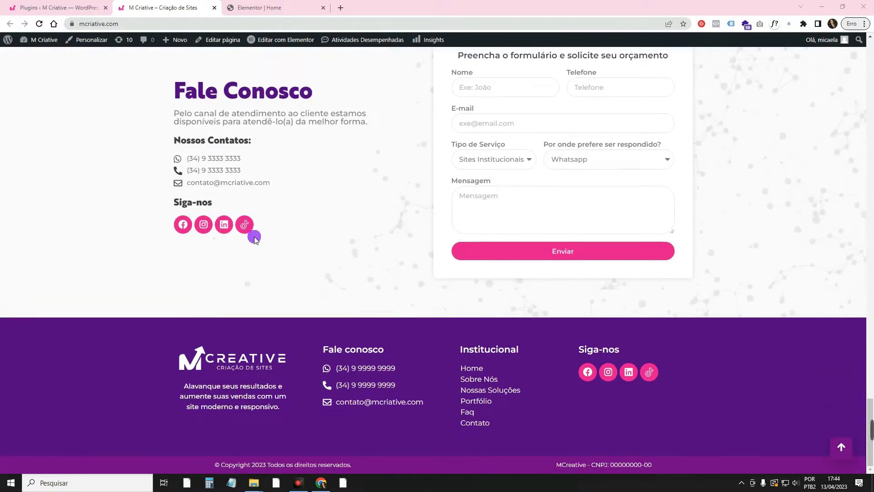
pyautogui.scroll(8, 254, 234)
pyautogui.scroll(20, 254, 237)
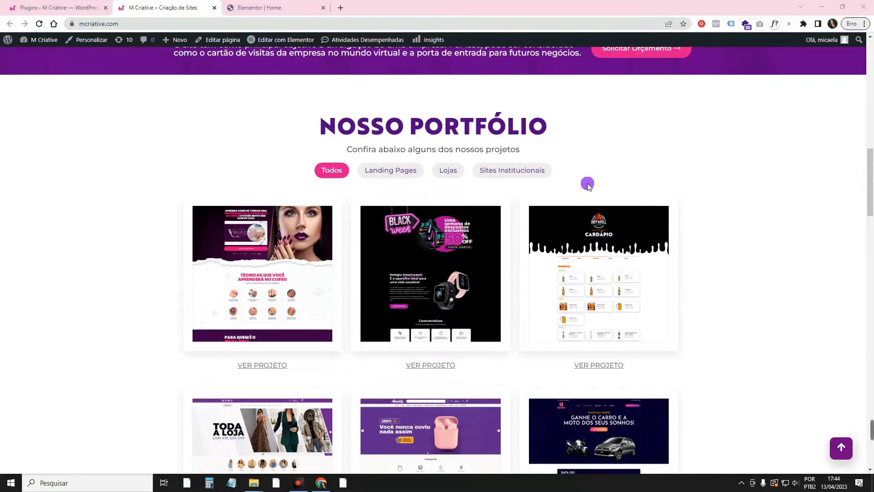
pyautogui.scroll(-1, 587, 184)
pyautogui.click(393, 124)
pyautogui.click(448, 126)
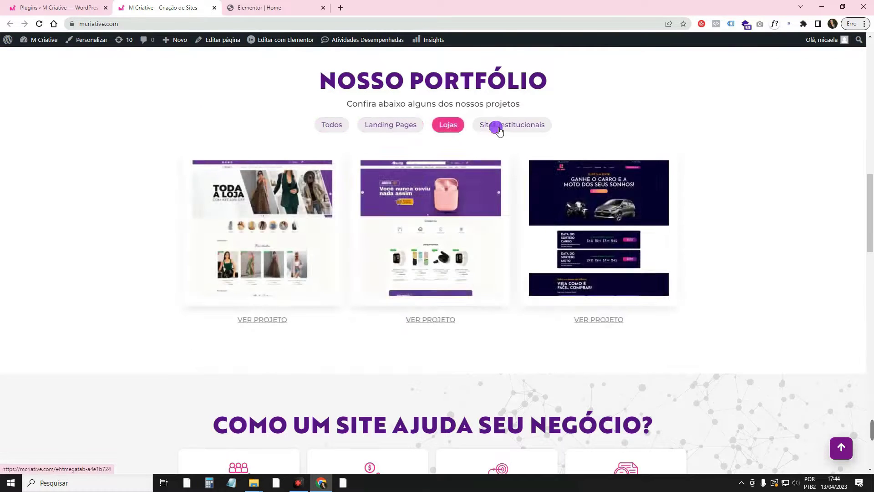
pyautogui.click(500, 129)
pyautogui.click(335, 127)
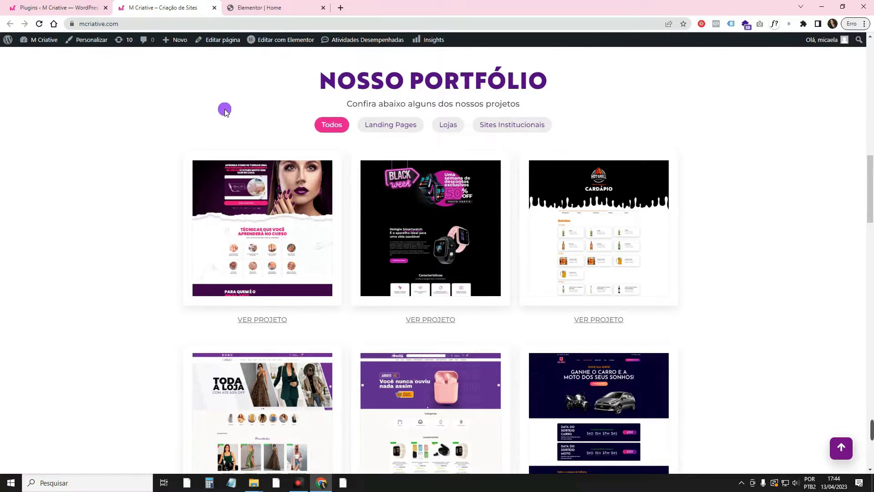
pyautogui.moveTo(247, 202)
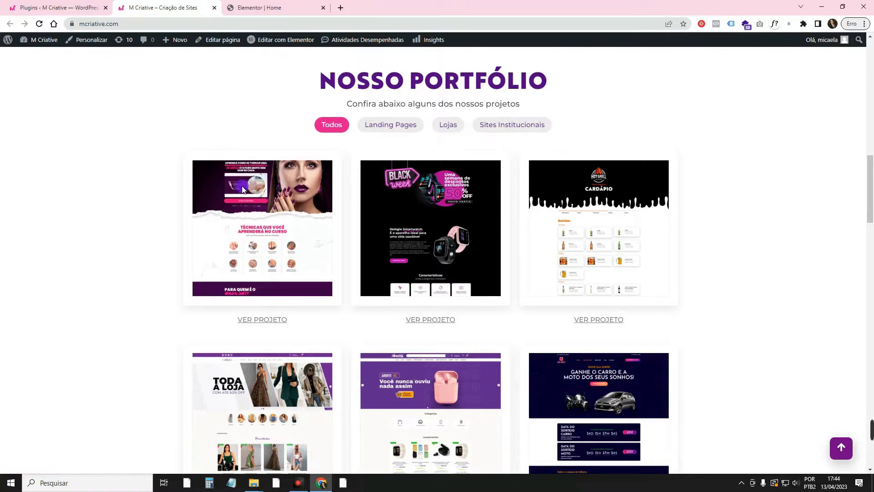
pyautogui.click(395, 124)
pyautogui.click(451, 124)
pyautogui.click(512, 124)
pyautogui.click(327, 129)
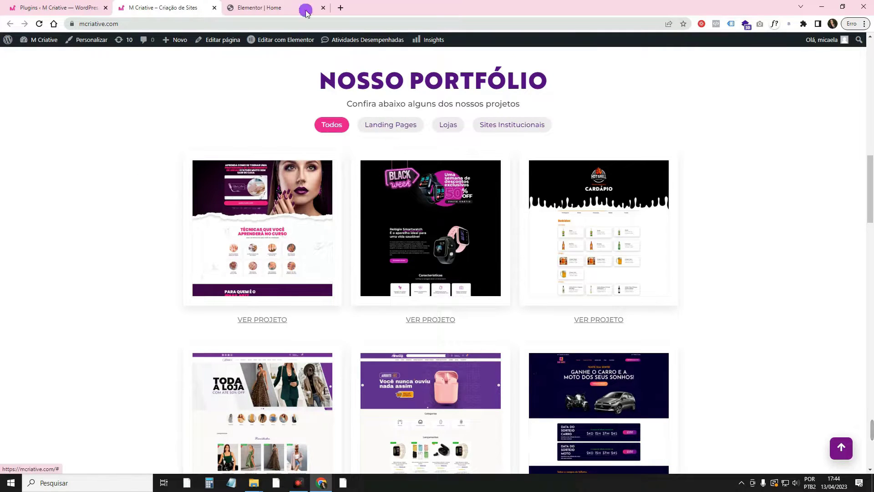
# Step: Check which saved section the Todos tab loads in the Tabs widget panel
pyautogui.click(290, 6)
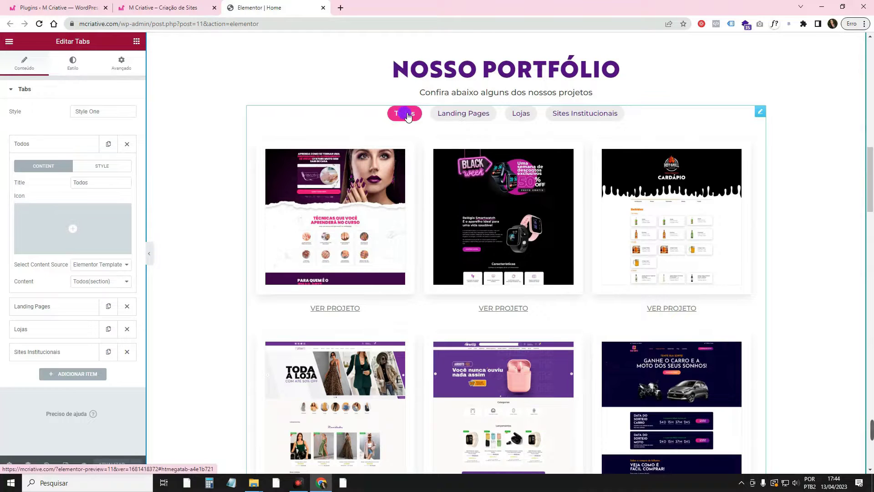
pyautogui.click(93, 282)
pyautogui.click(68, 283)
pyautogui.click(87, 144)
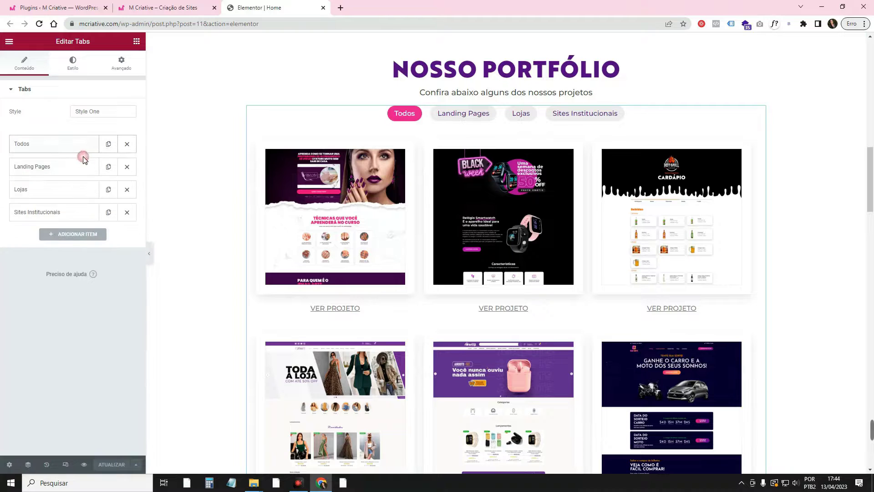
# Step: Check and preview the Landing Pages tab's saved section, then go to the WordPress Plugins page
pyautogui.click(84, 166)
pyautogui.click(87, 305)
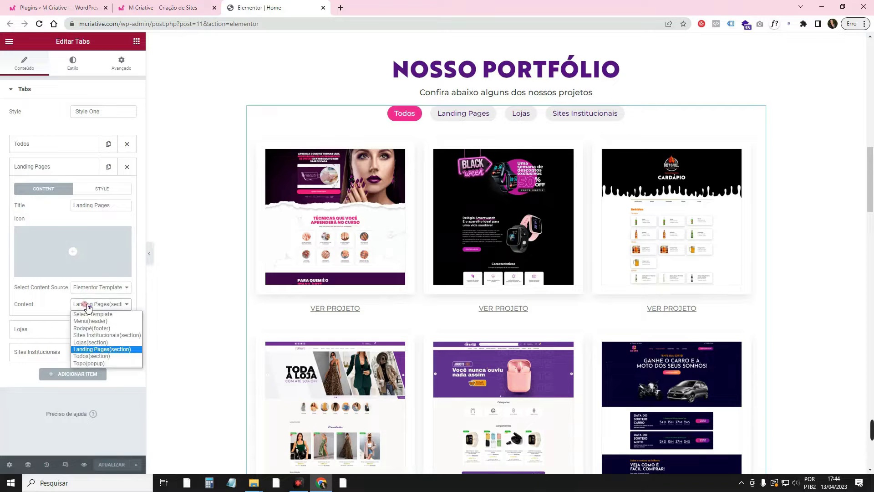
pyautogui.click(484, 114)
pyautogui.click(481, 114)
pyautogui.click(400, 113)
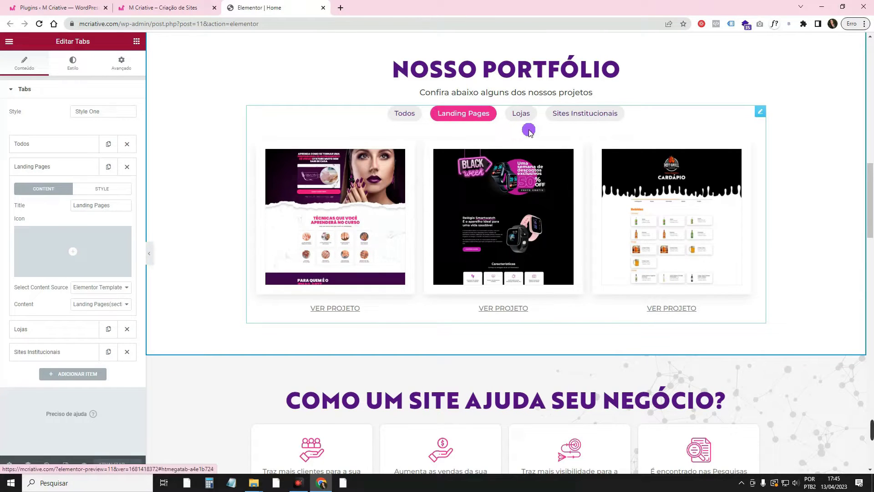
pyautogui.click(75, 7)
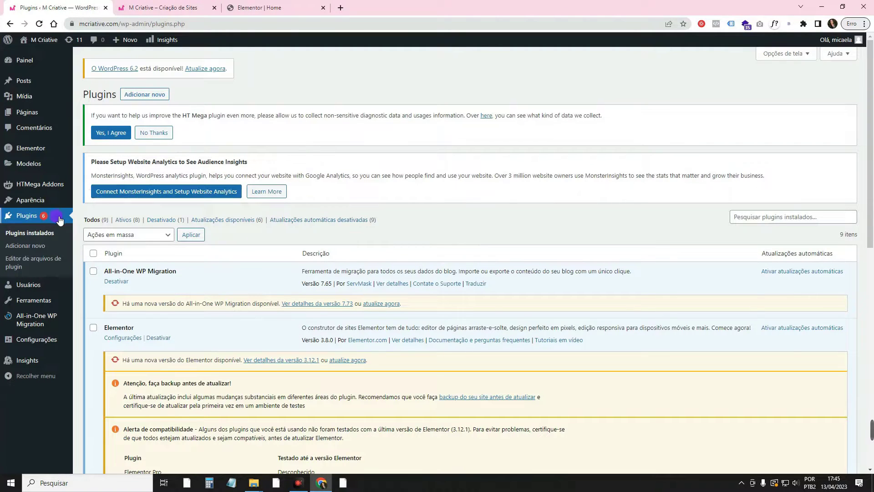
# Step: Update Elementor to version 3.12.1 using 'atualize agora' in its update notice
pyautogui.scroll(-4, 354, 219)
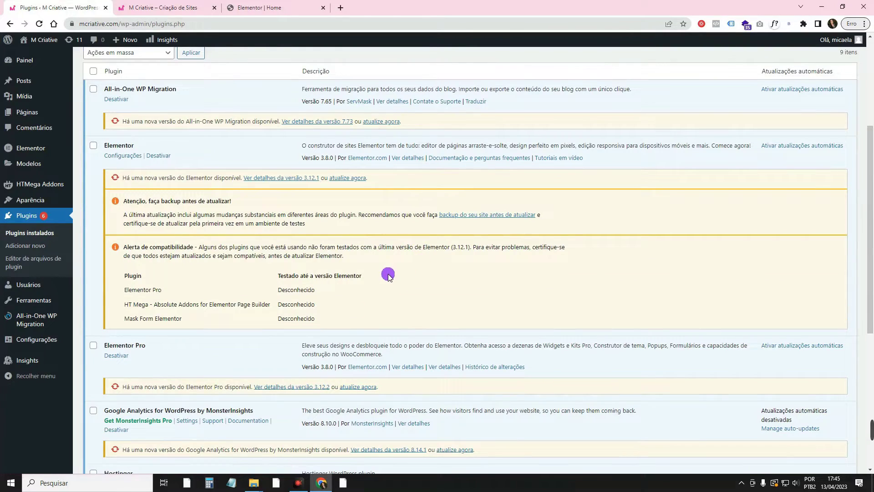
pyautogui.click(351, 181)
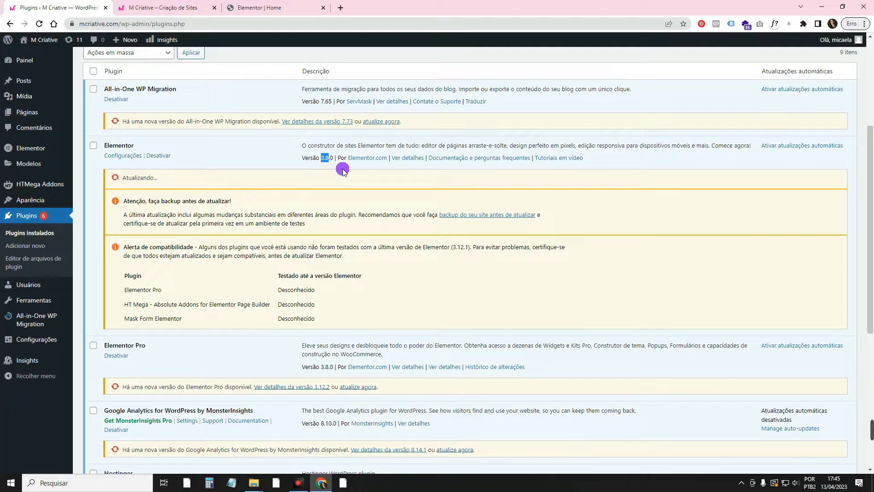
pyautogui.moveTo(37, 320)
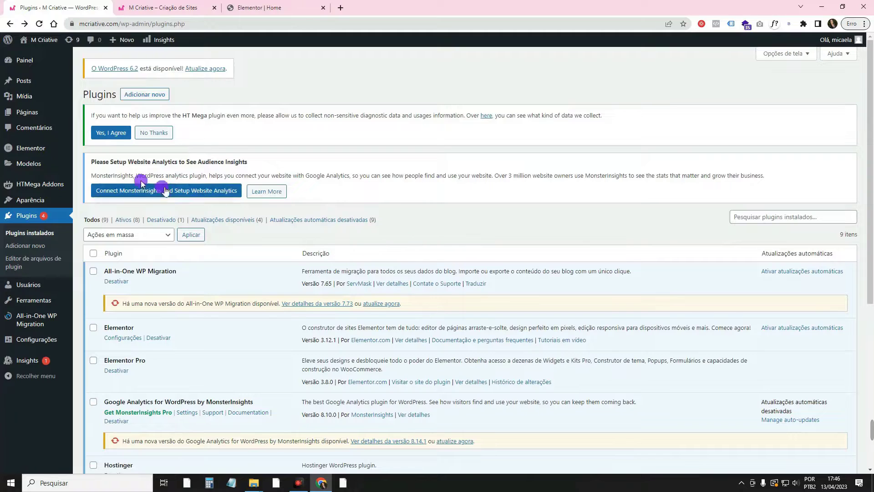
pyautogui.moveTo(42, 152)
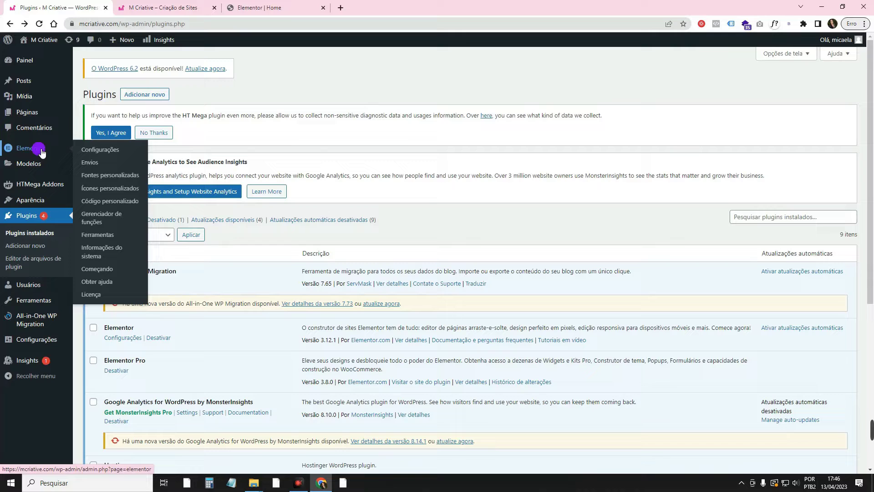
# Step: Look through the Recursos (features and experiments) tab in Elementor's Configurações
pyautogui.click(98, 150)
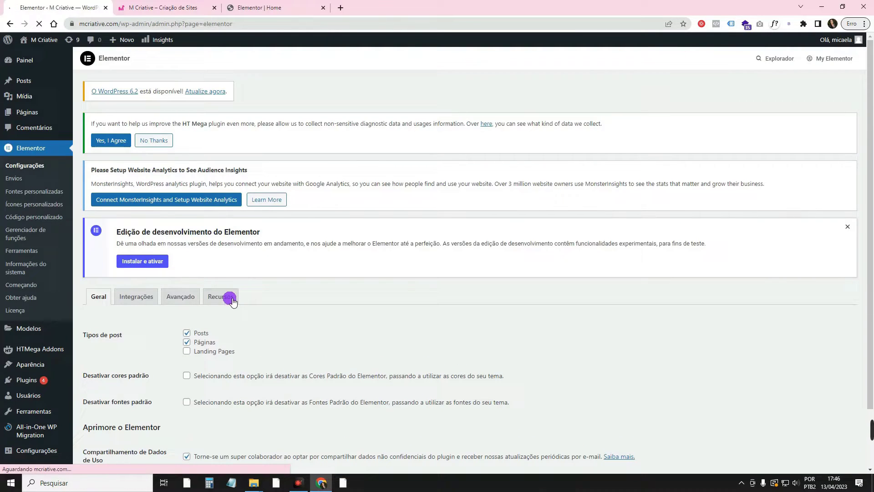
pyautogui.click(232, 299)
pyautogui.scroll(-5, 262, 293)
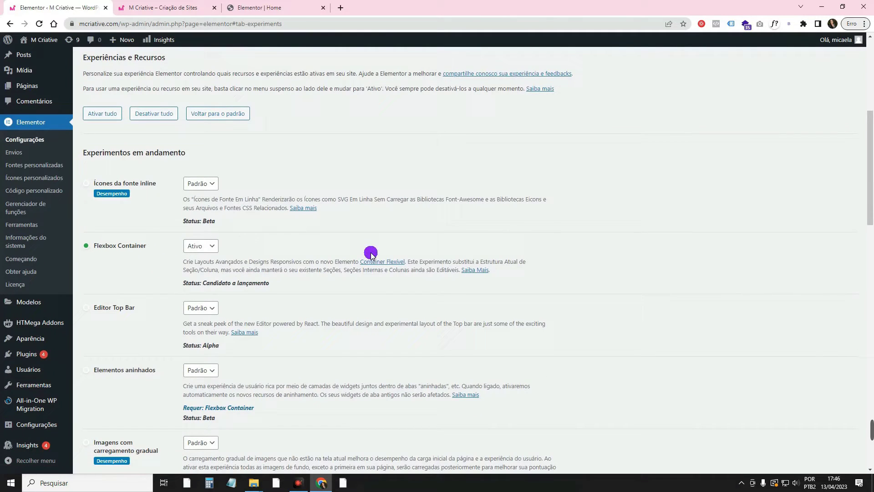
pyautogui.scroll(5, 319, 182)
# Step: Return to the reloaded Home page in the Elementor editor
pyautogui.click(182, 7)
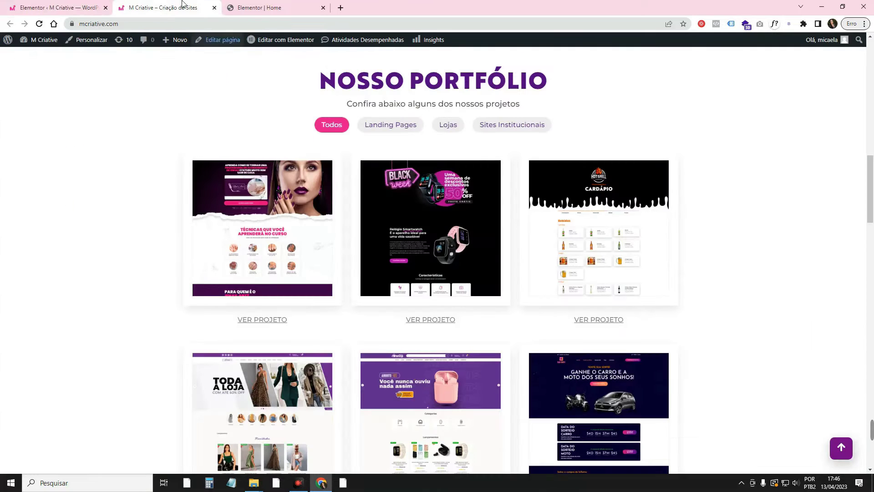
pyautogui.click(272, 3)
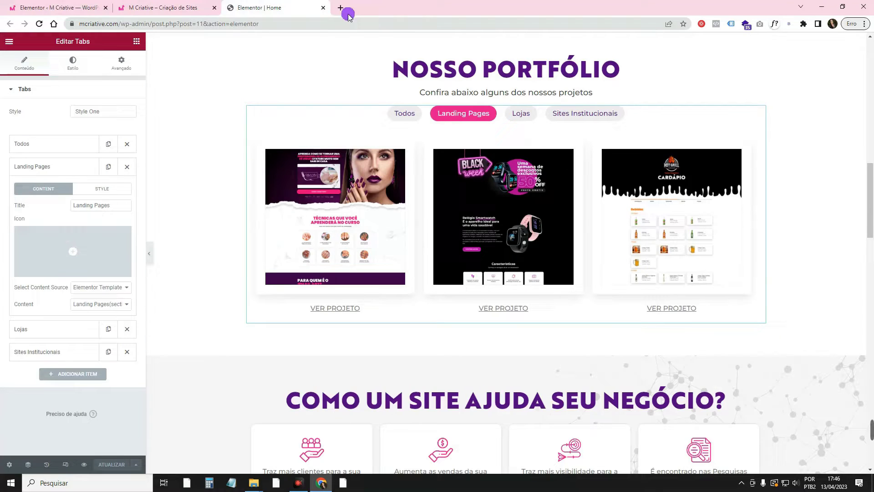
pyautogui.scroll(-3, 507, 203)
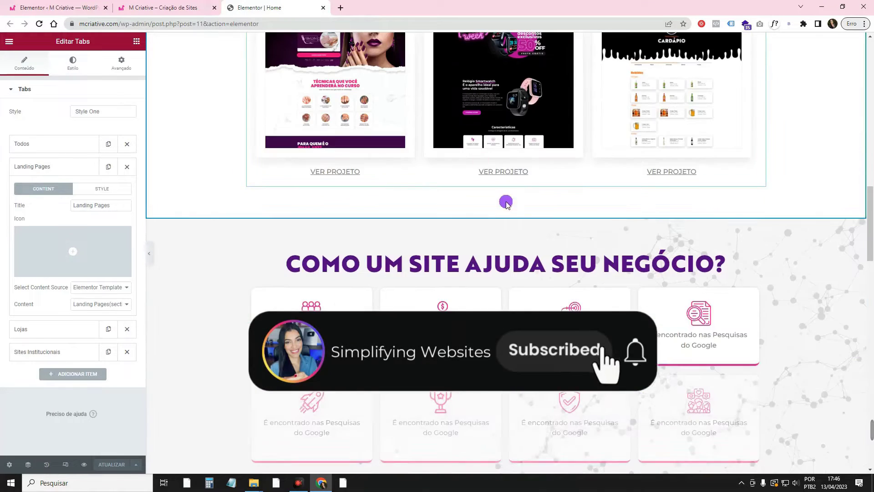
# Step: Search 'tab' and drop an Abas widget below the portfolio grid
pyautogui.scroll(3, 507, 203)
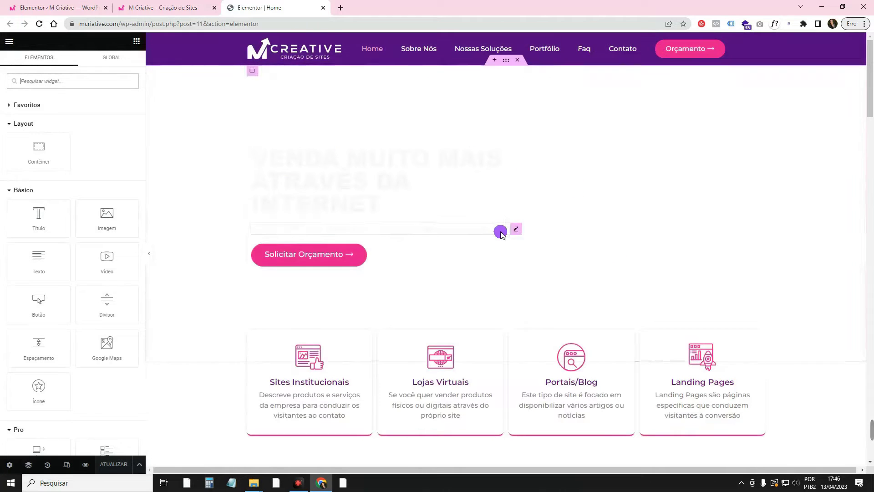
pyautogui.scroll(-4, 501, 233)
pyautogui.scroll(4, 501, 235)
pyautogui.scroll(-6, 501, 237)
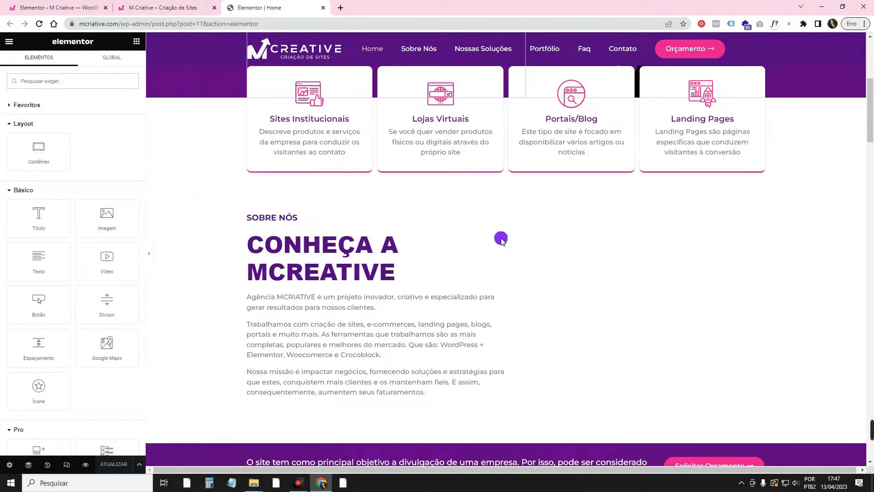
pyautogui.scroll(-10, 501, 238)
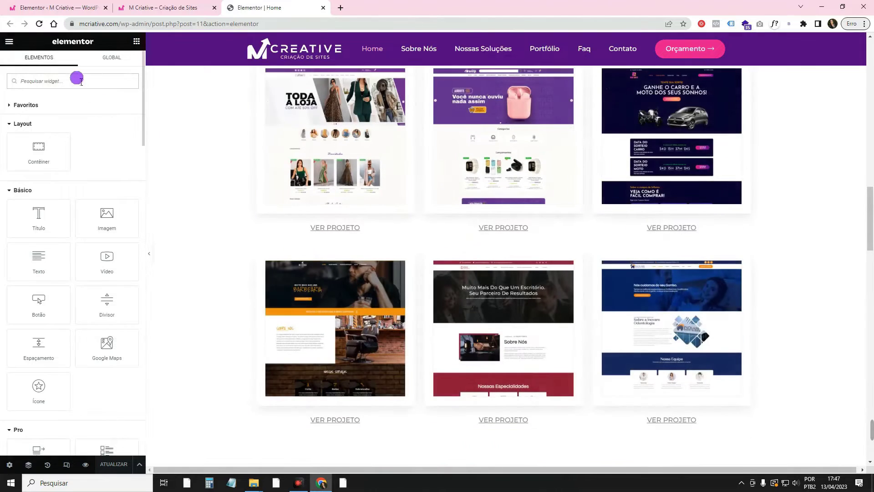
pyautogui.write('tab')
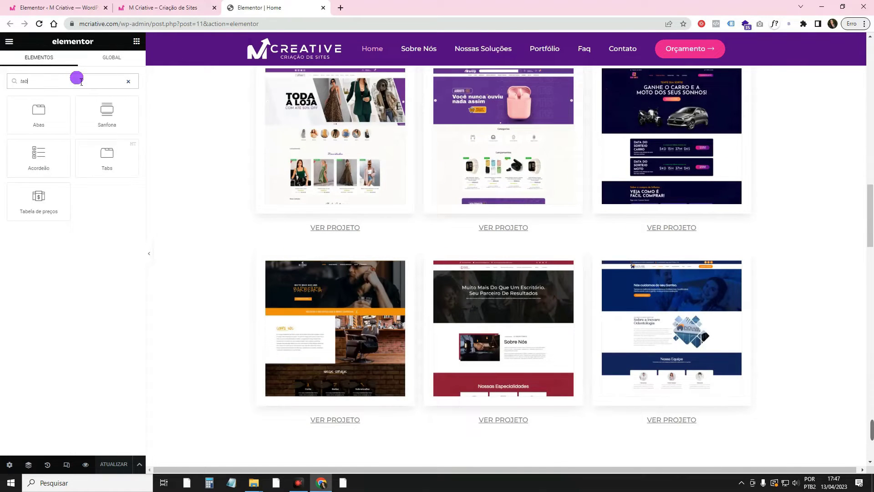
pyautogui.moveTo(51, 121); pyautogui.dragTo(400, 289)
# Step: Open the new Abas widget's settings and expand Aba #1
pyautogui.scroll(-3, 298, 190)
pyautogui.click(87, 145)
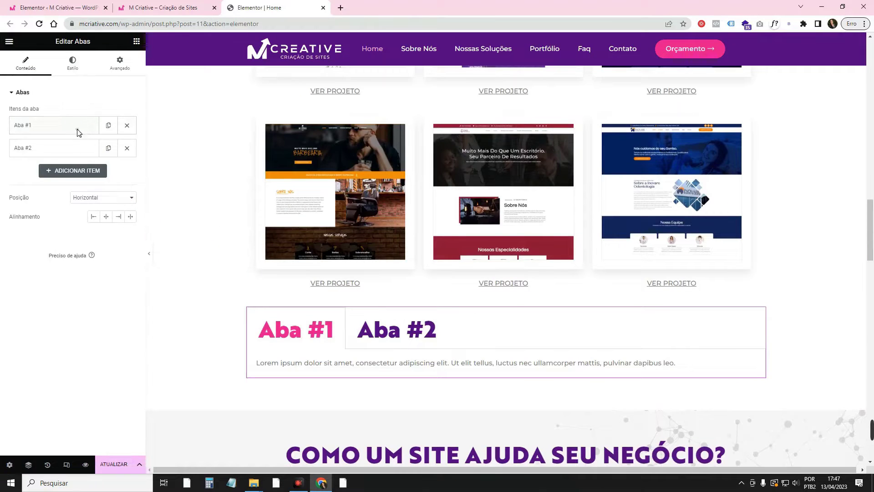
pyautogui.click(81, 132)
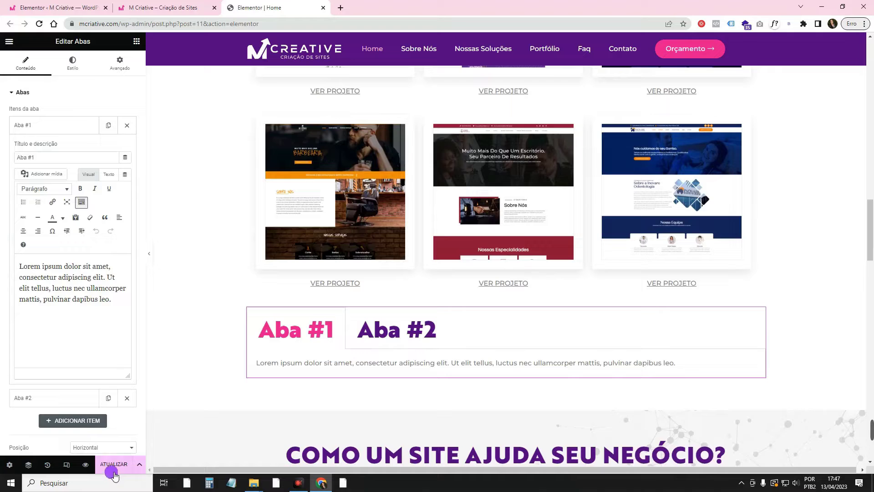
# Step: Set the Elementos aninhados experiment to Ativo, save the changes, and return to the editor
pyautogui.click(83, 5)
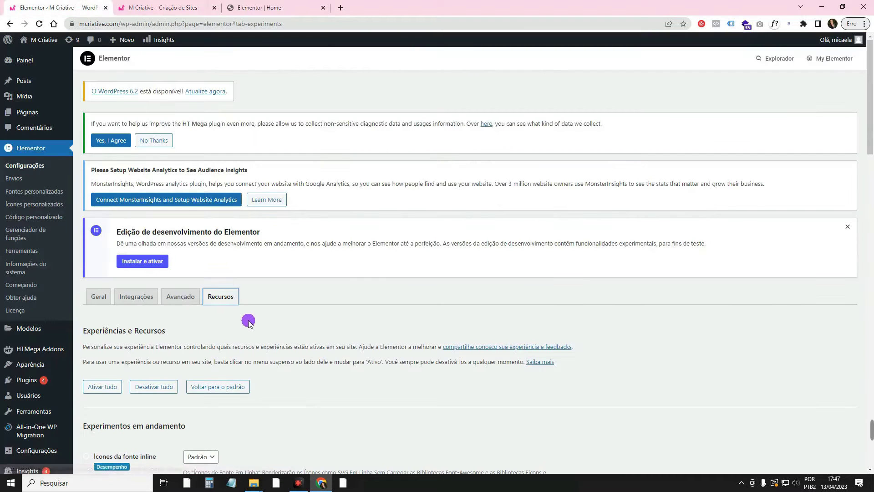
pyautogui.scroll(-7, 250, 326)
pyautogui.scroll(-2, 251, 327)
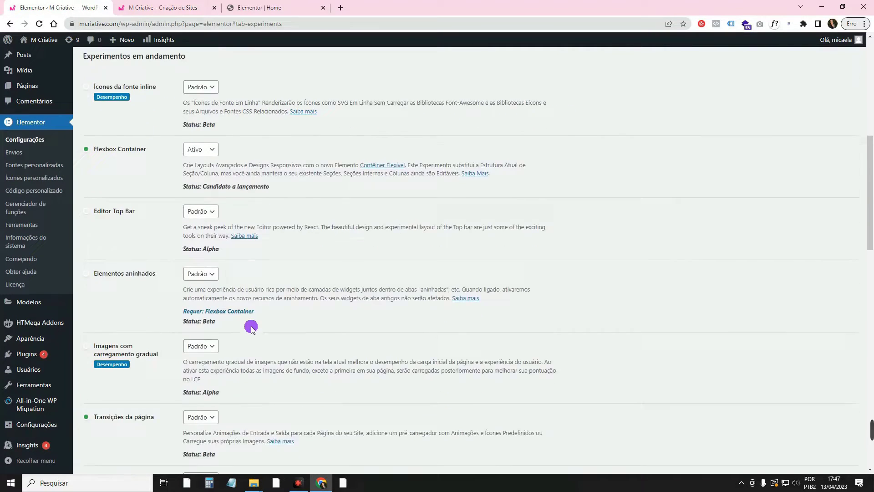
pyautogui.moveTo(95, 233); pyautogui.dragTo(139, 237)
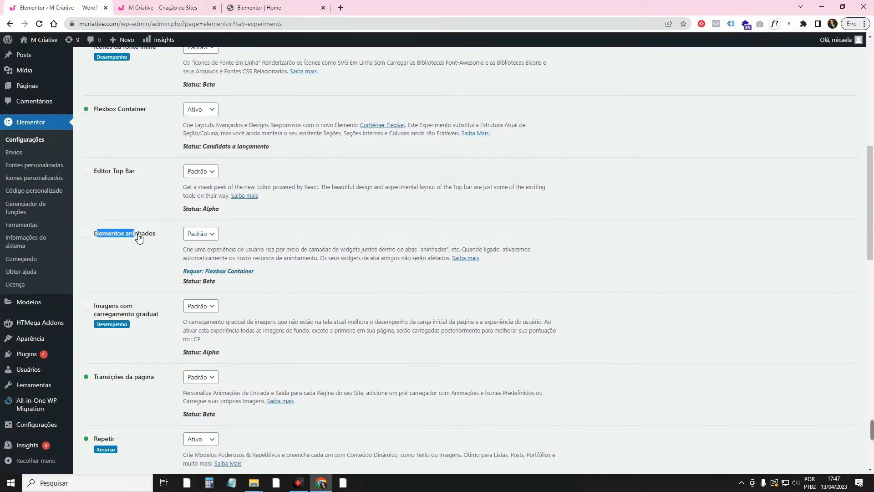
pyautogui.click(201, 233)
pyautogui.click(203, 253)
pyautogui.scroll(-6, 255, 282)
pyautogui.scroll(-10, 222, 343)
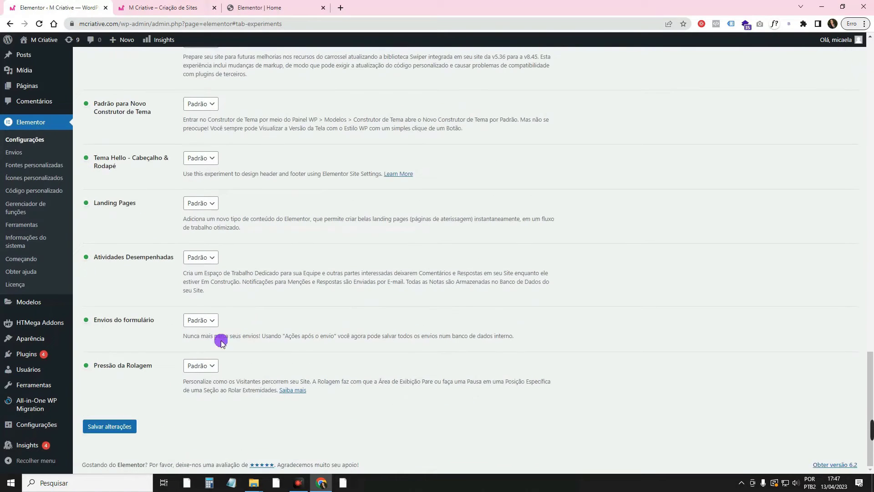
pyautogui.click(119, 430)
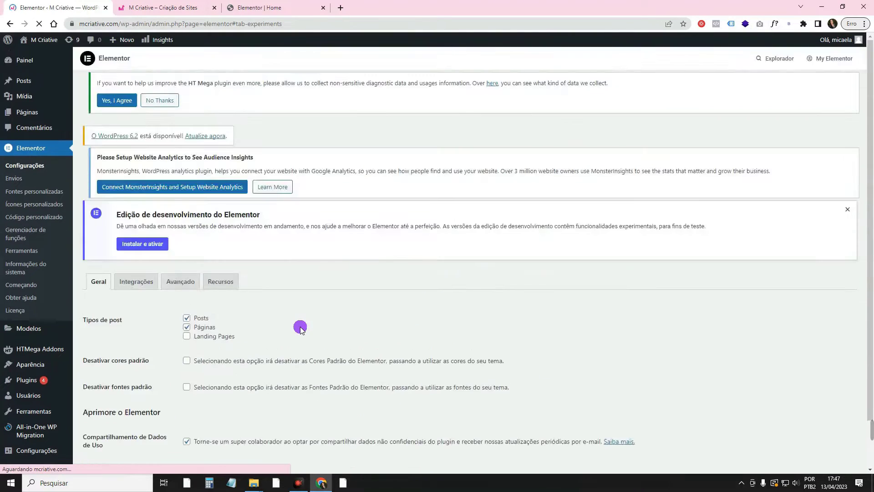
pyautogui.hotkey('ctrl', '3')
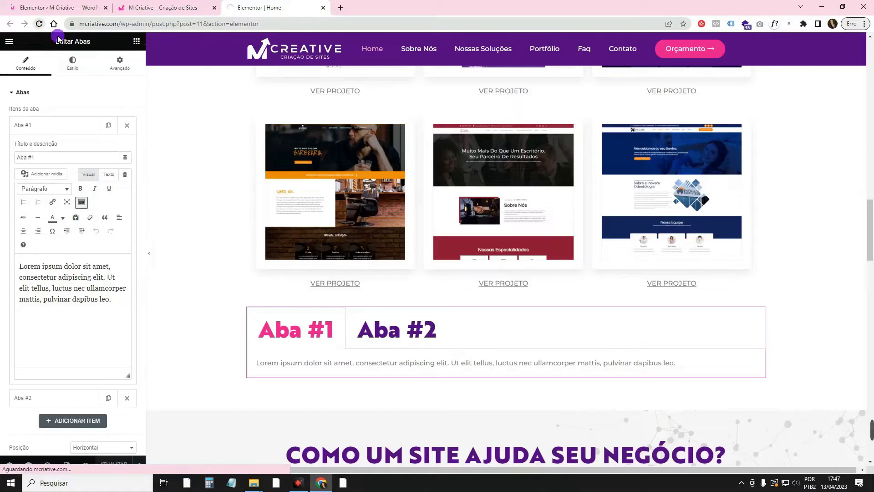
# Step: Delete the old Tabs widget and drop a new Abas widget below the portfolio grid
pyautogui.scroll(-15, 471, 308)
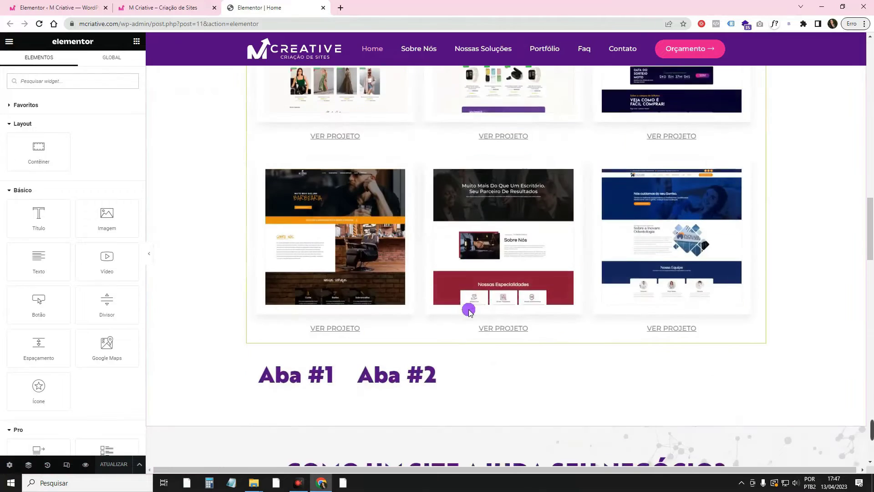
pyautogui.scroll(-2, 469, 311)
pyautogui.click(390, 283)
pyautogui.rightClick(390, 284)
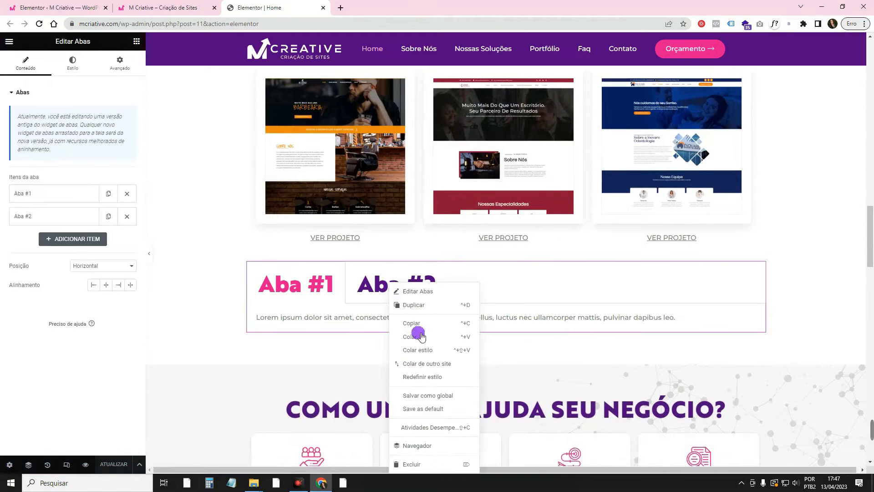
pyautogui.click(445, 464)
pyautogui.click(75, 82)
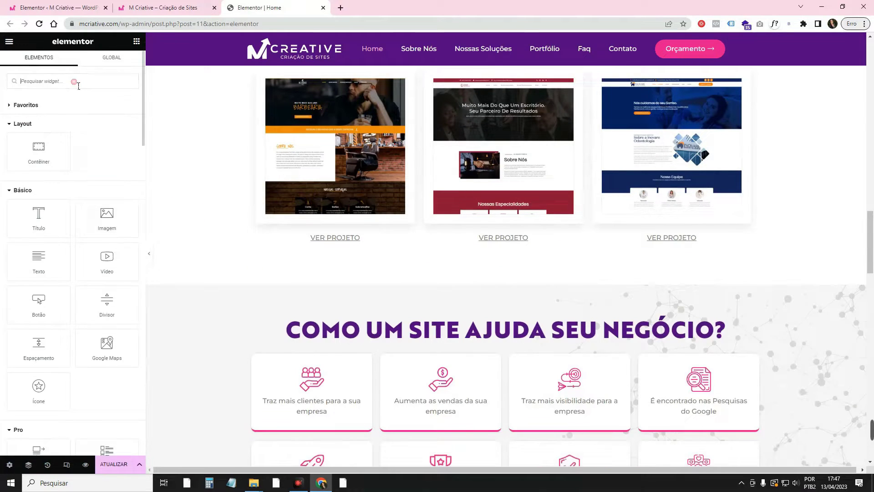
pyautogui.write('tab')
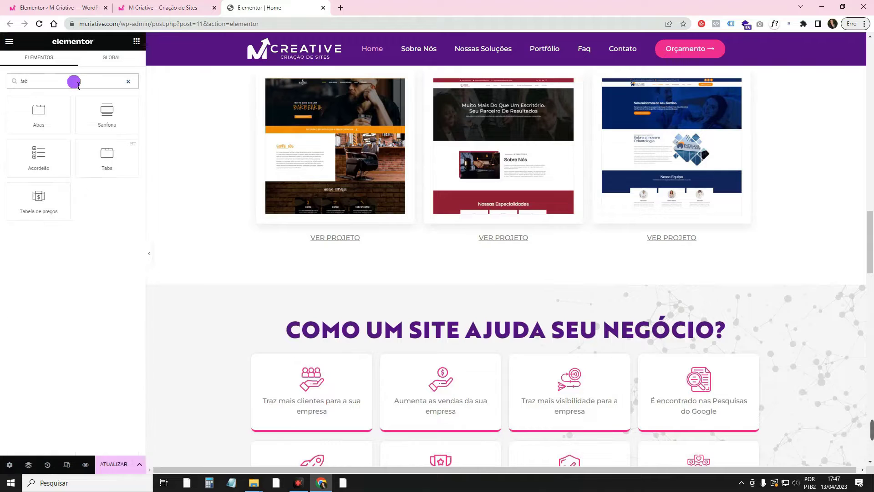
pyautogui.moveTo(46, 110); pyautogui.dragTo(343, 246)
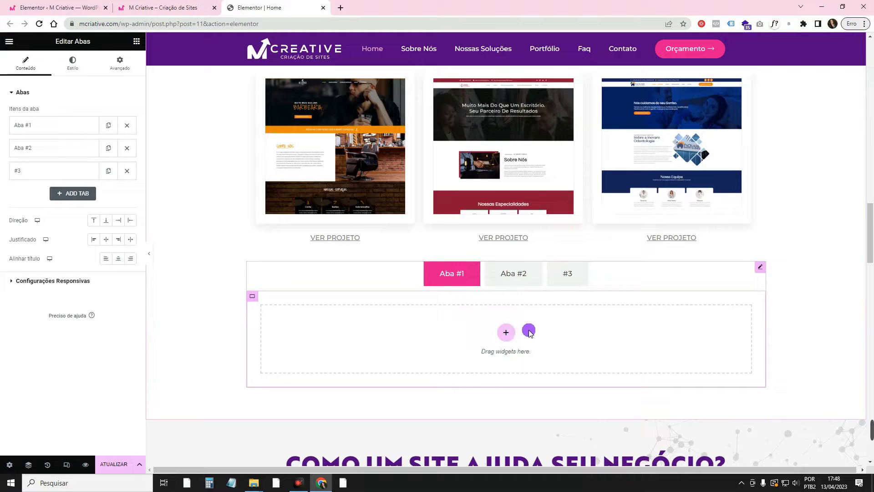
# Step: Name the tabs Todos, Landing Pages and Lojas, and add a fourth called Sites Institucionais
pyautogui.click(63, 131)
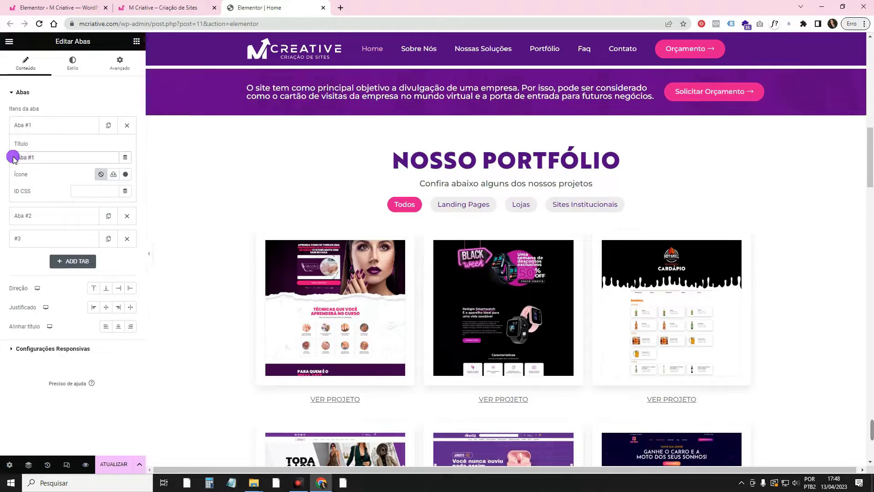
pyautogui.write('Todos')
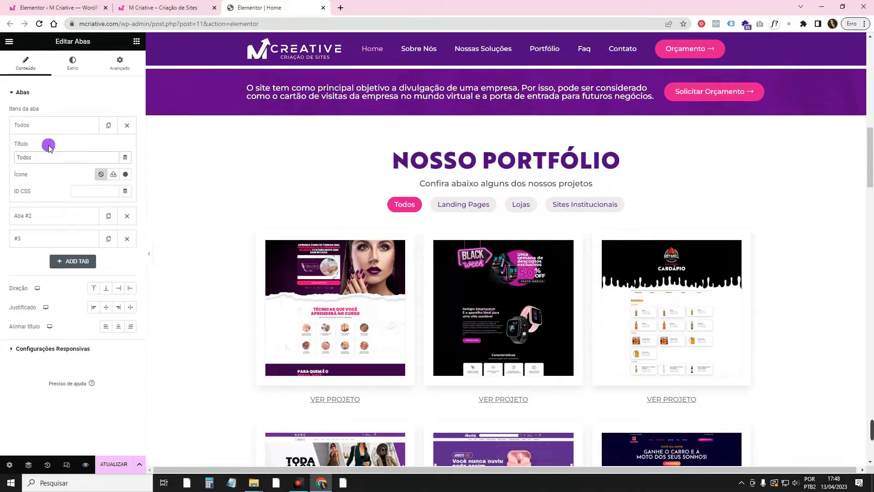
pyautogui.click(65, 215)
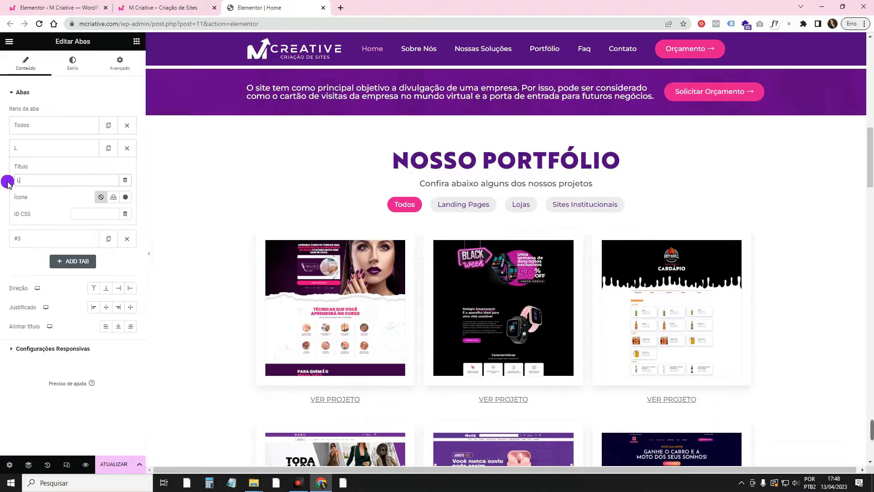
pyautogui.write('Landing Pag')
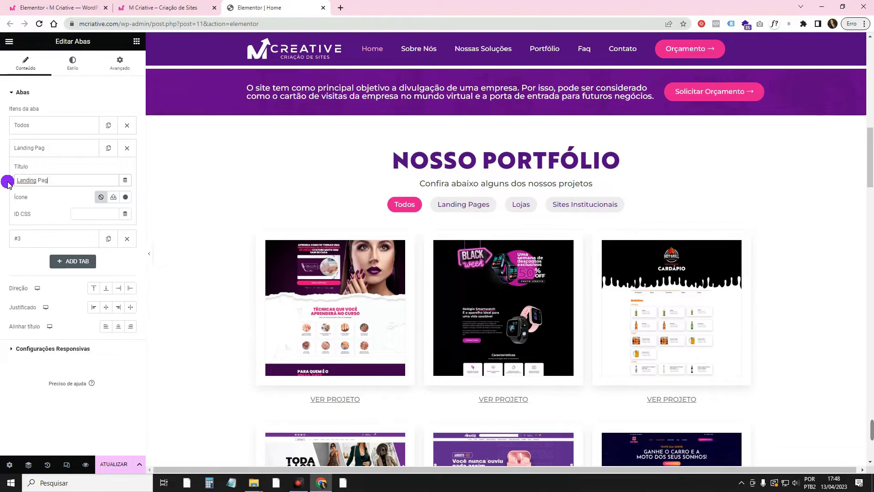
pyautogui.write('es')
pyautogui.click(61, 157)
pyautogui.click(82, 172)
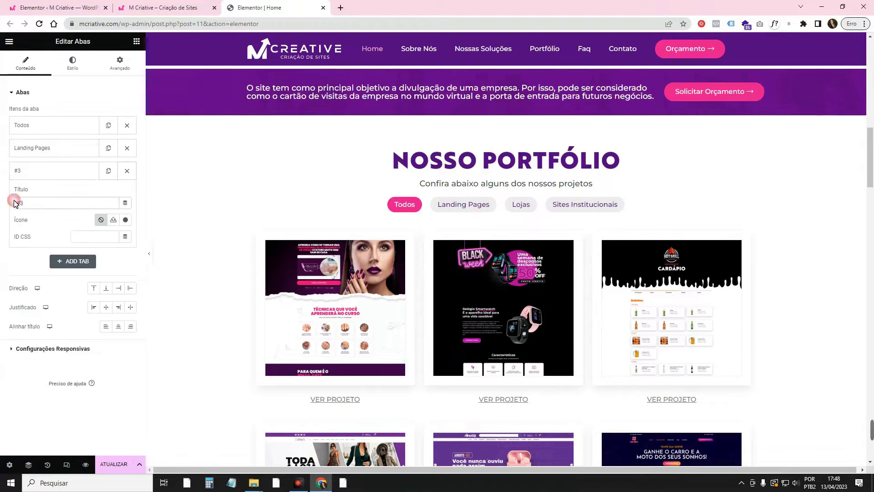
pyautogui.click(44, 178)
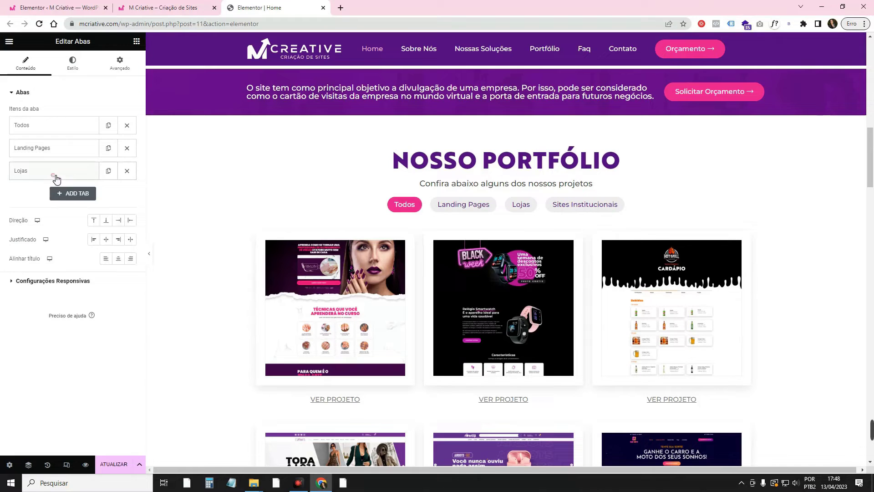
pyautogui.click(109, 172)
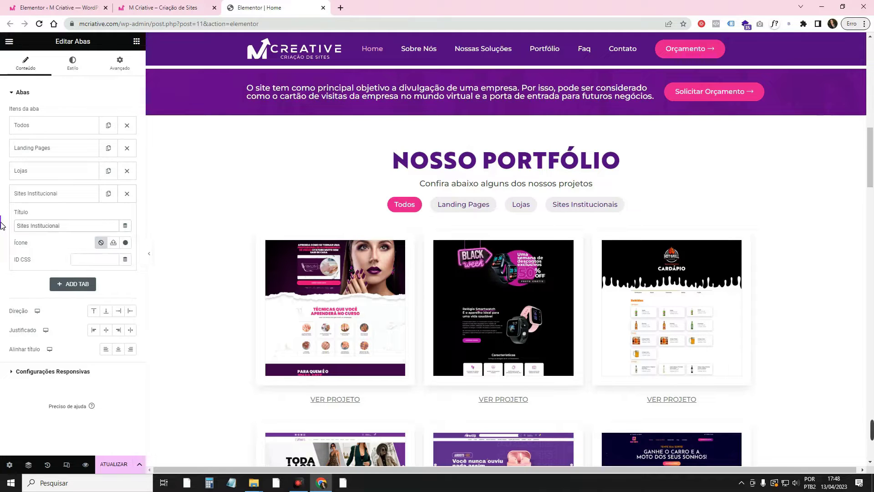
pyautogui.click(26, 200)
pyautogui.scroll(-12, 540, 219)
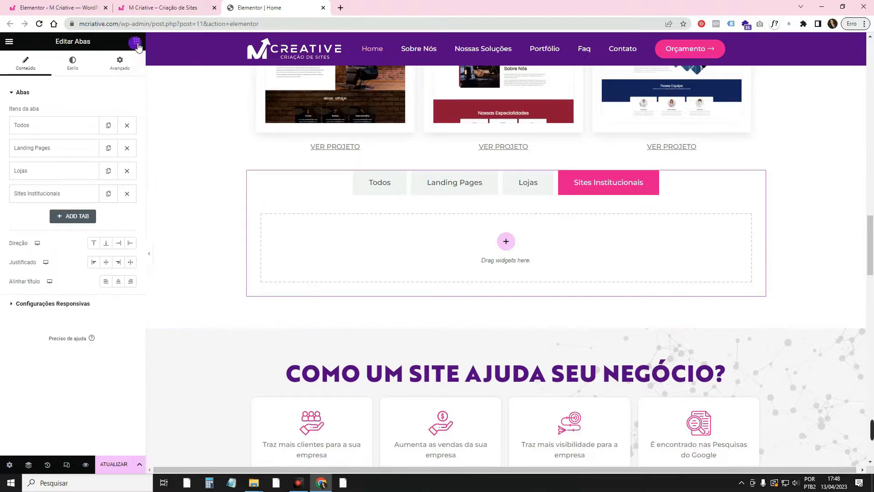
# Step: Search for 'ht mega' in the WordPress plugin installer under Plugins > Adicionar novo
pyautogui.scroll(12, 403, 230)
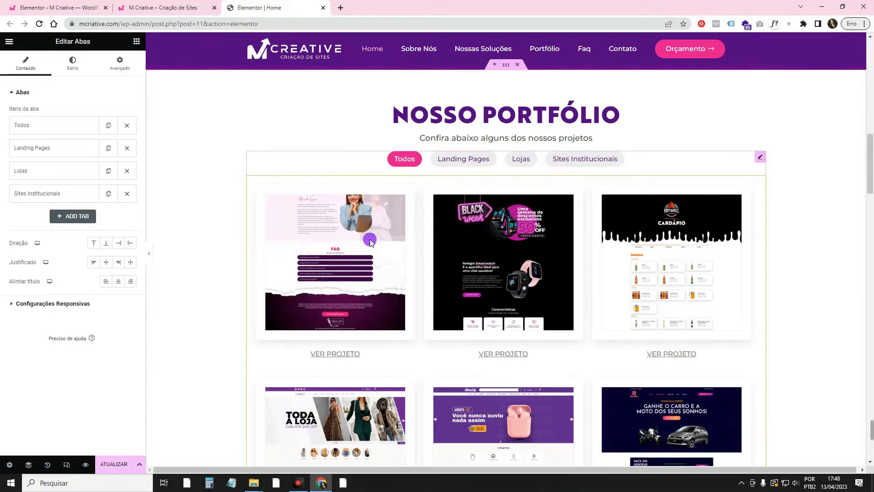
pyautogui.hotkey('ctrl', '1')
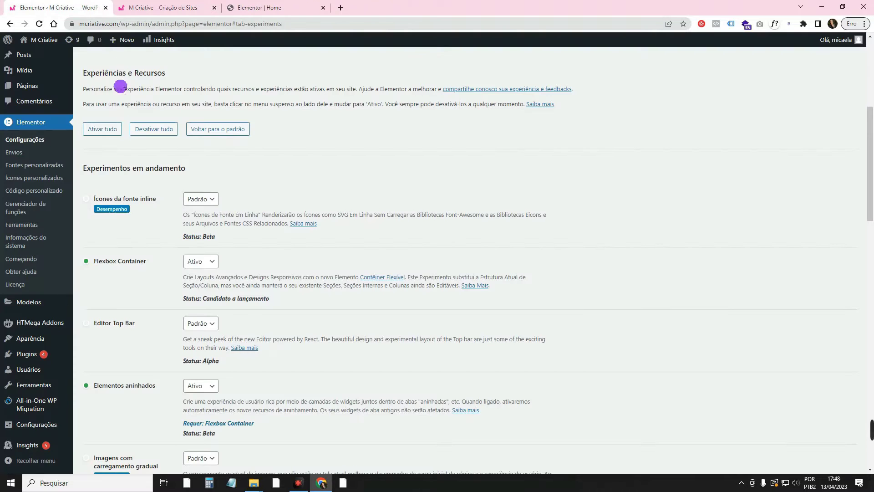
pyautogui.moveTo(64, 360)
pyautogui.click(101, 368)
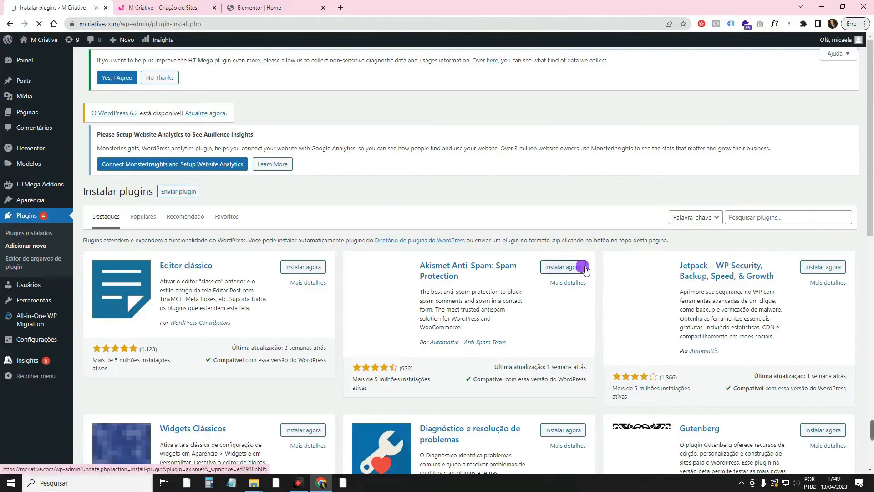
pyautogui.click(749, 221)
pyautogui.write('ht mega')
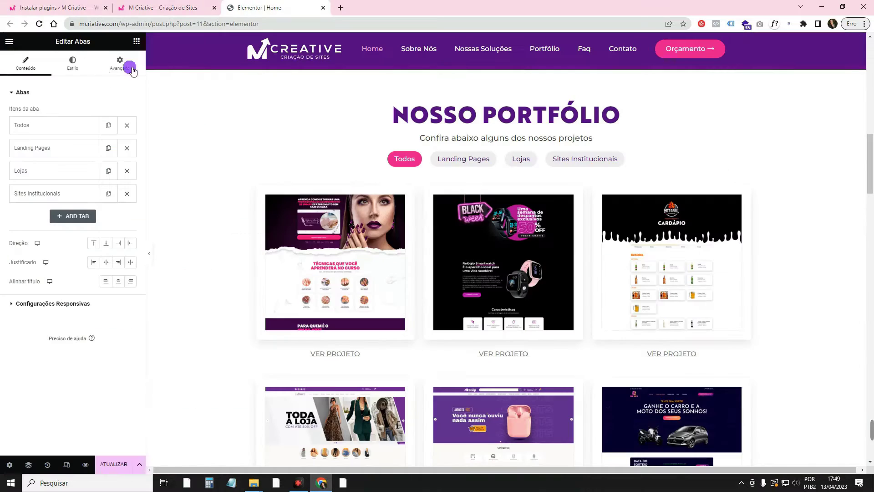
# Step: Search 'im' and drop a Scroll Image widget into the Sites Institucionais tab
pyautogui.click(137, 43)
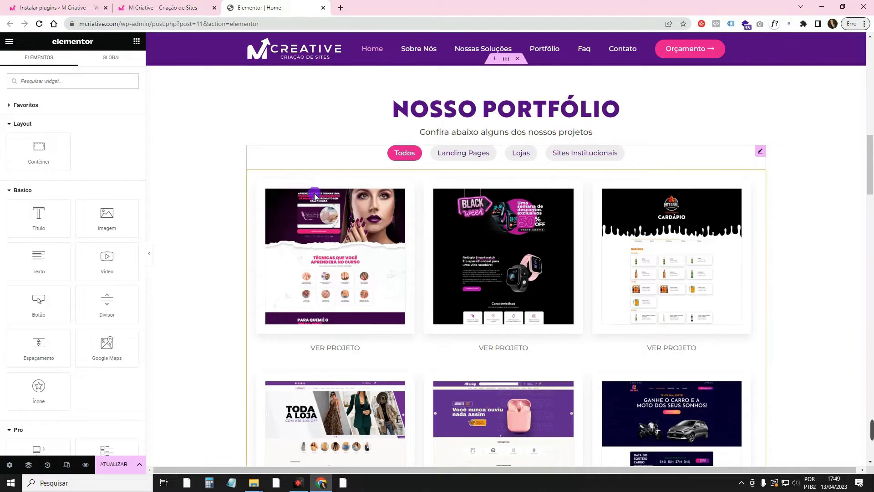
pyautogui.scroll(-10, 228, 225)
pyautogui.scroll(-3, 230, 224)
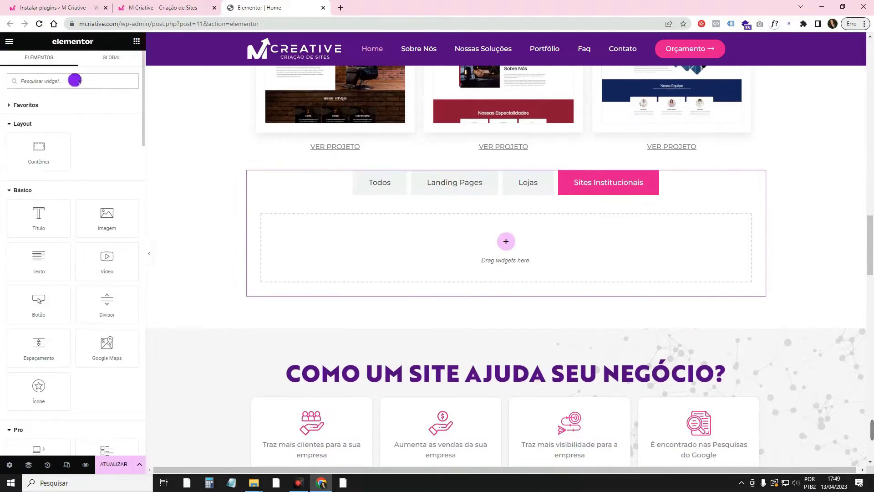
pyautogui.click(75, 81)
pyautogui.write('im')
pyautogui.scroll(-3, 121, 344)
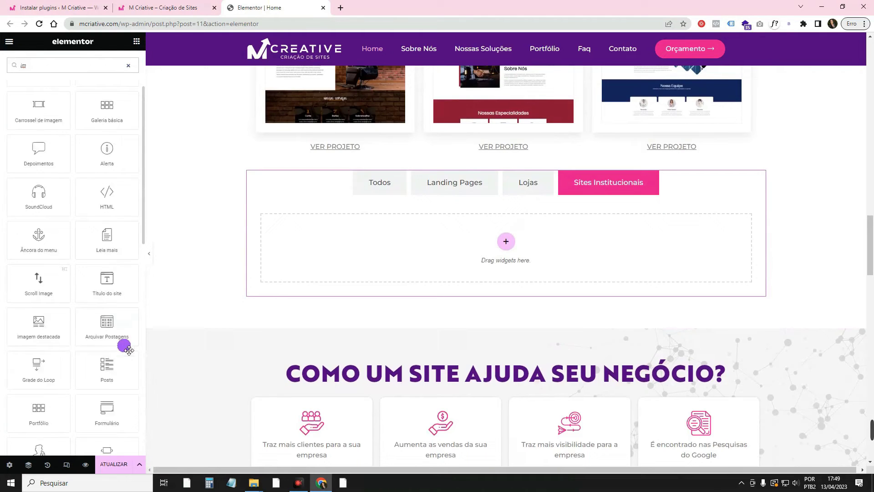
pyautogui.moveTo(43, 233); pyautogui.dragTo(358, 242)
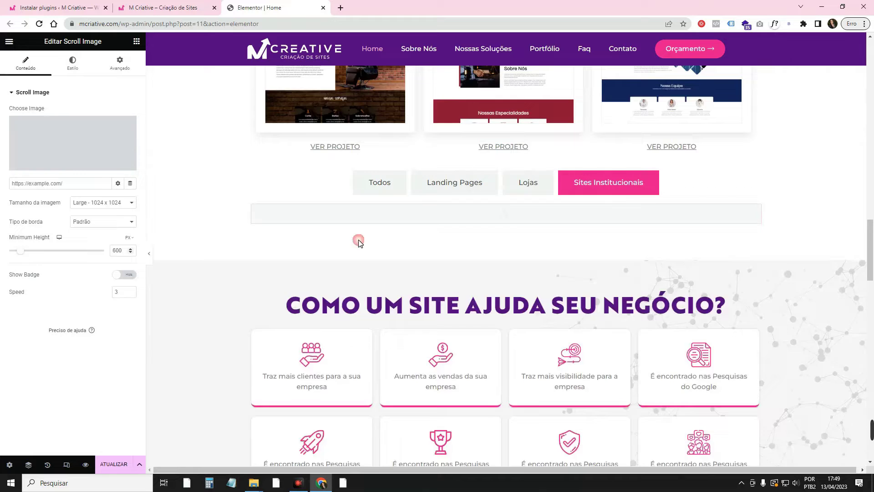
pyautogui.scroll(-1, 761, 157)
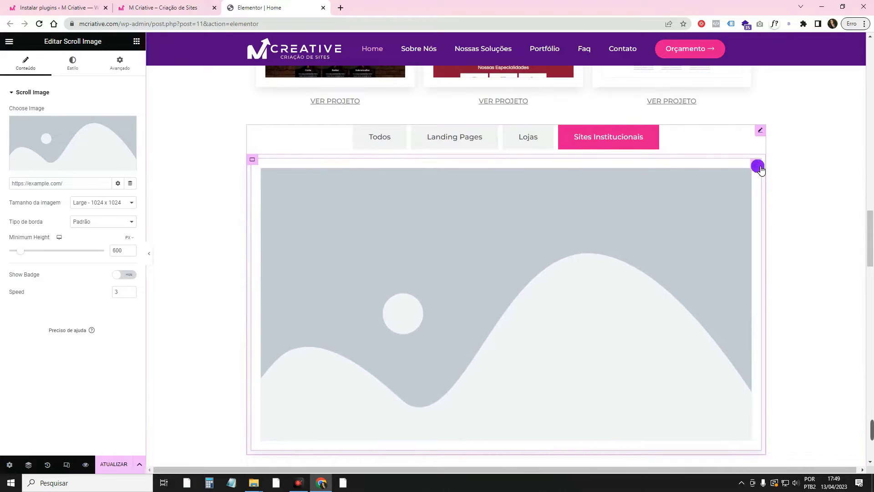
pyautogui.scroll(15, 306, 232)
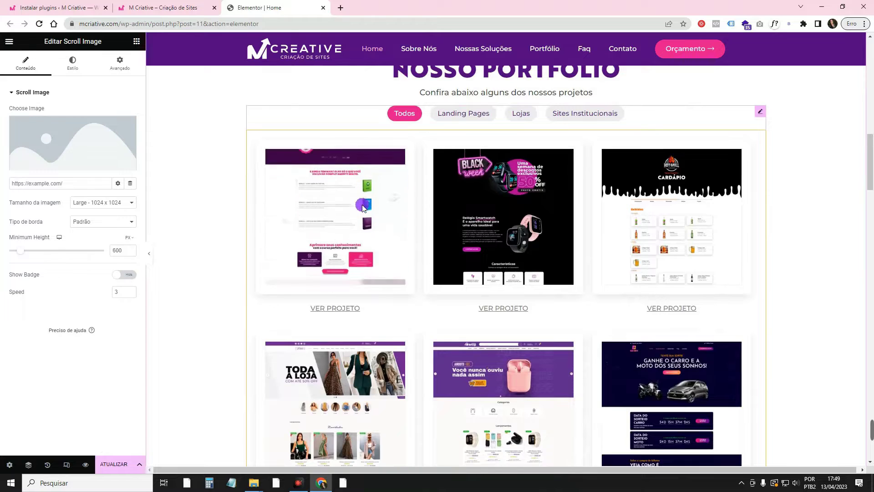
# Step: Open homecontabil.com.br in a new tab by entering 'home' in the address bar
pyautogui.click(340, 7)
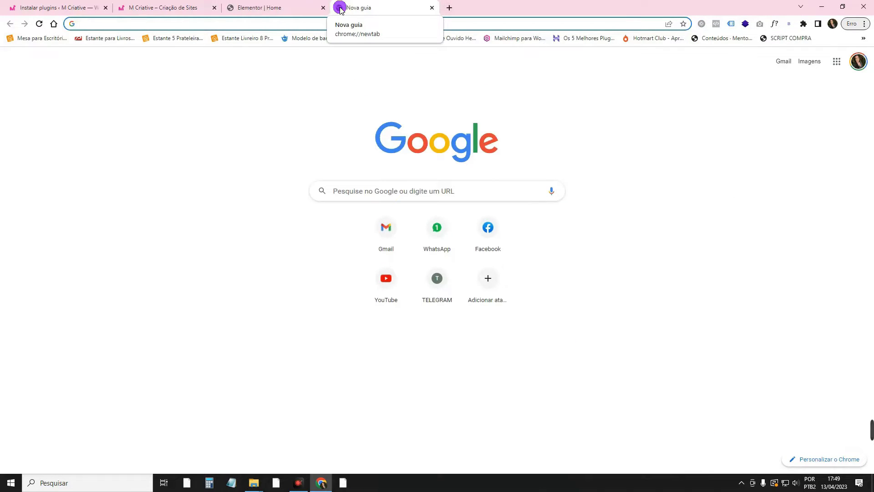
pyautogui.click(273, 7)
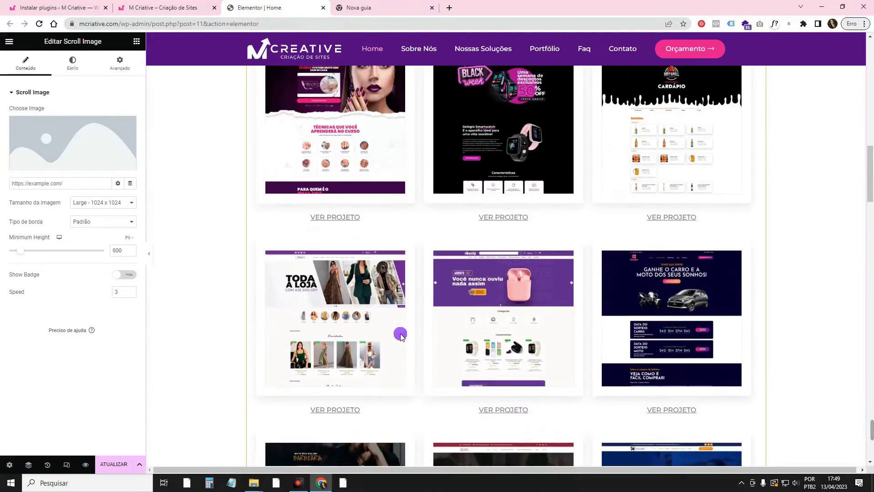
pyautogui.click(385, 8)
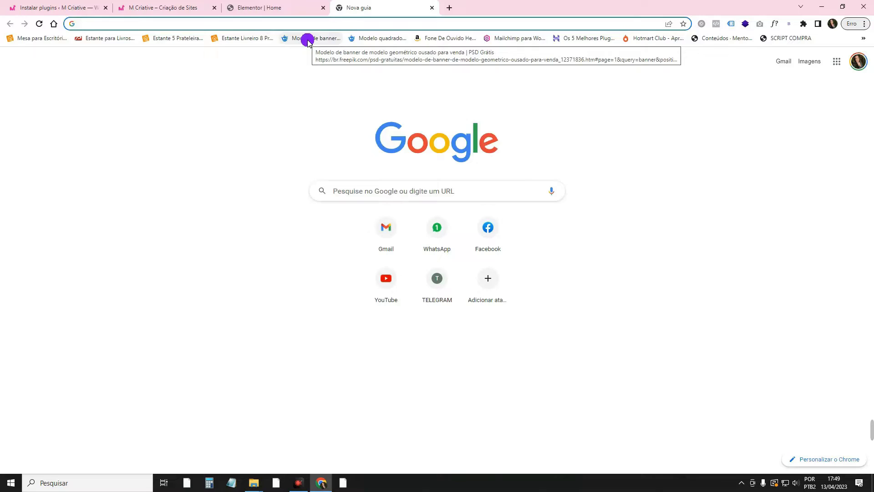
pyautogui.write('homecontabil.com.br')
pyautogui.press('Return')
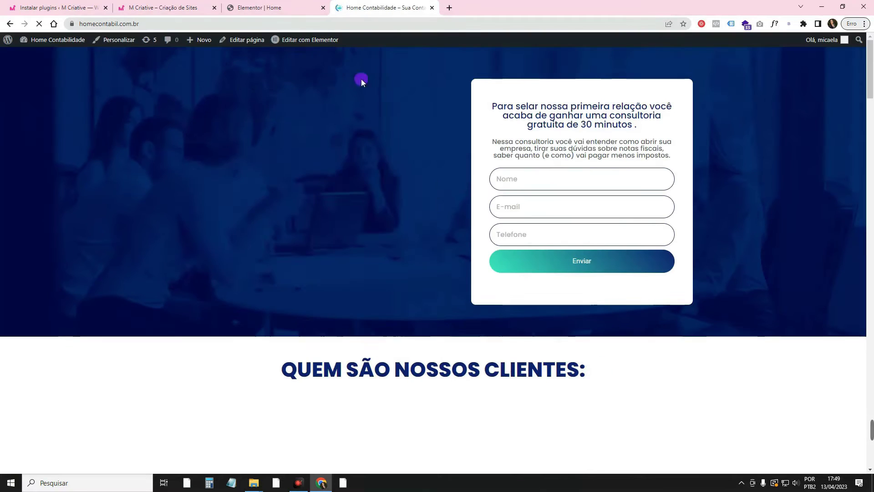
# Step: Scroll through the Home Contabilidade page and back up to its hero banner
pyautogui.scroll(-10, 133, 244)
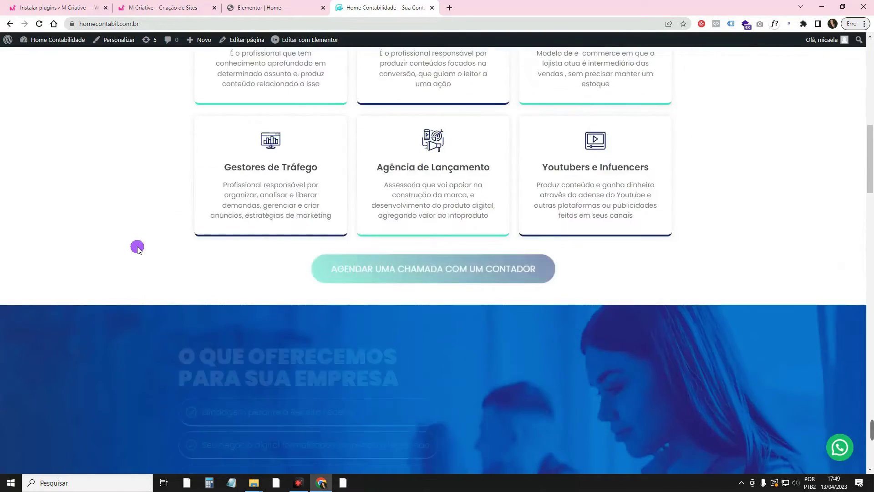
pyautogui.scroll(-20, 207, 254)
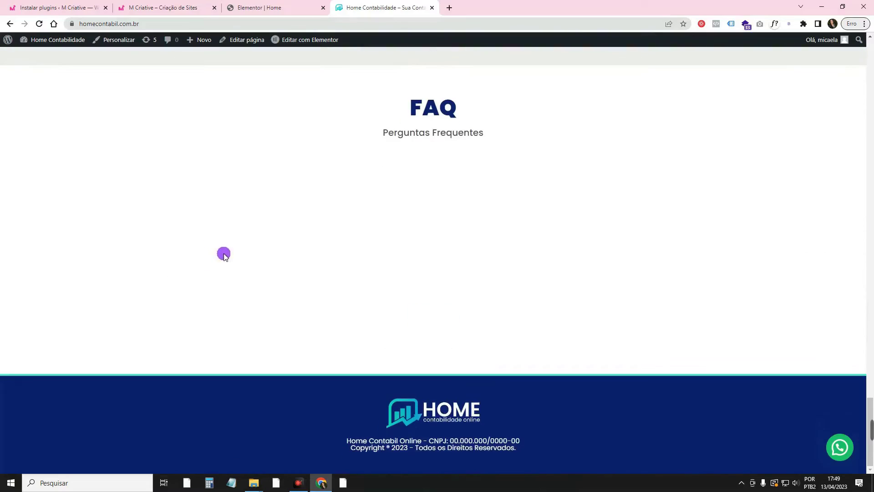
pyautogui.scroll(15, 224, 255)
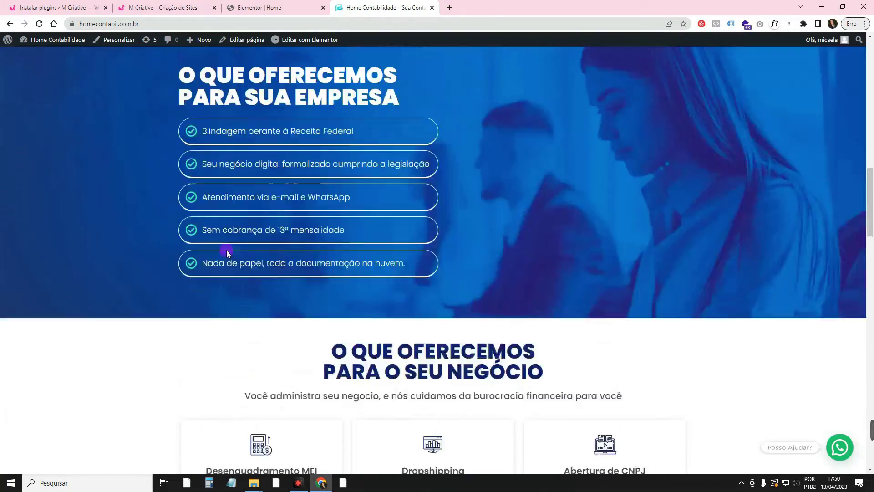
pyautogui.scroll(10, 226, 250)
pyautogui.scroll(-20, 226, 250)
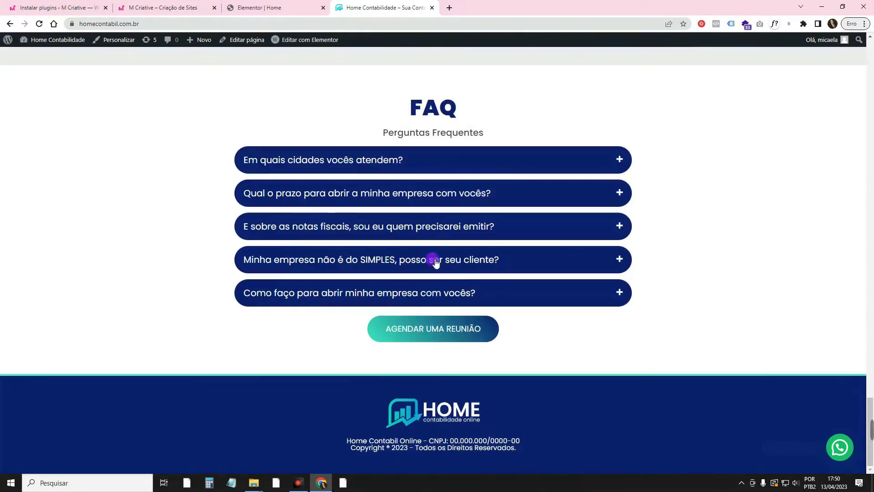
pyautogui.scroll(20, 289, 232)
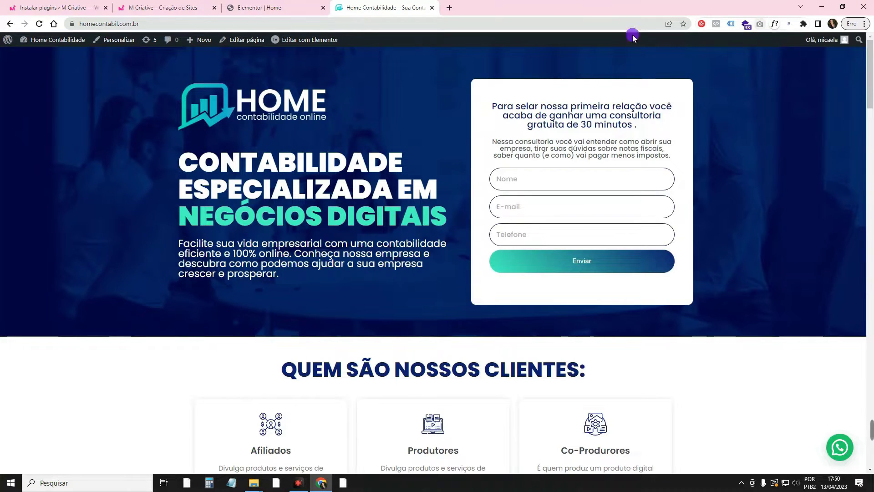
# Step: Search Google for the go full page screen capture extension
pyautogui.click(449, 7)
pyautogui.write('go full')
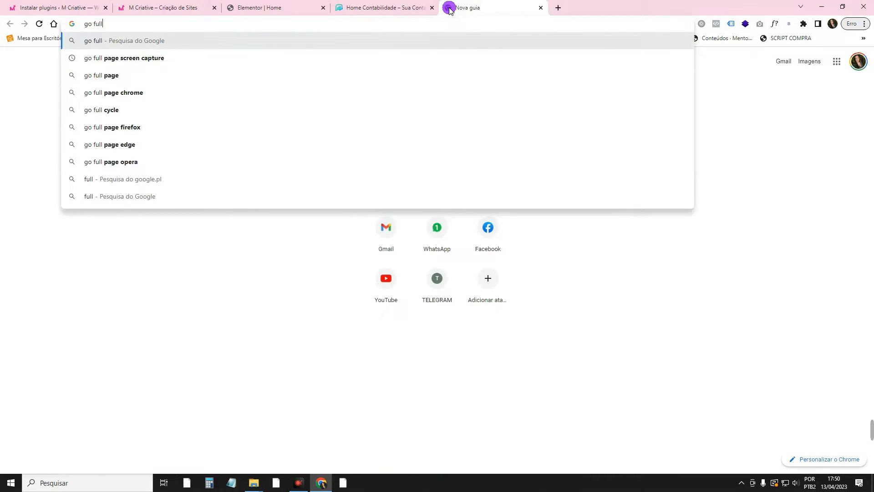
pyautogui.click(279, 58)
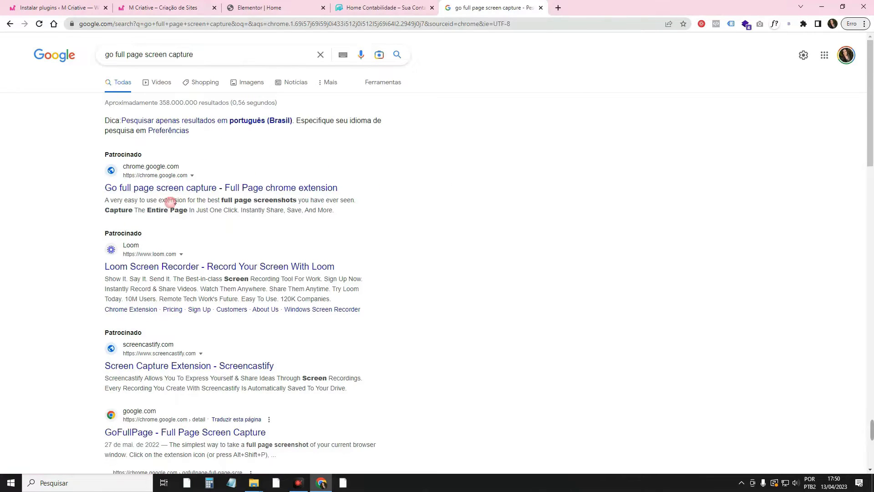
pyautogui.click(408, 7)
pyautogui.click(541, 8)
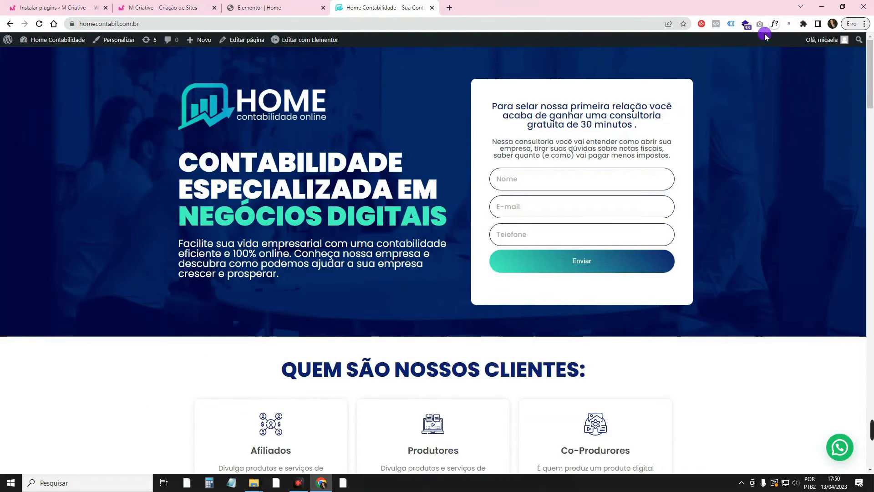
# Step: Pin GoFullPage, capture the whole Home Contabilidade page, and download it as PNG
pyautogui.click(805, 25)
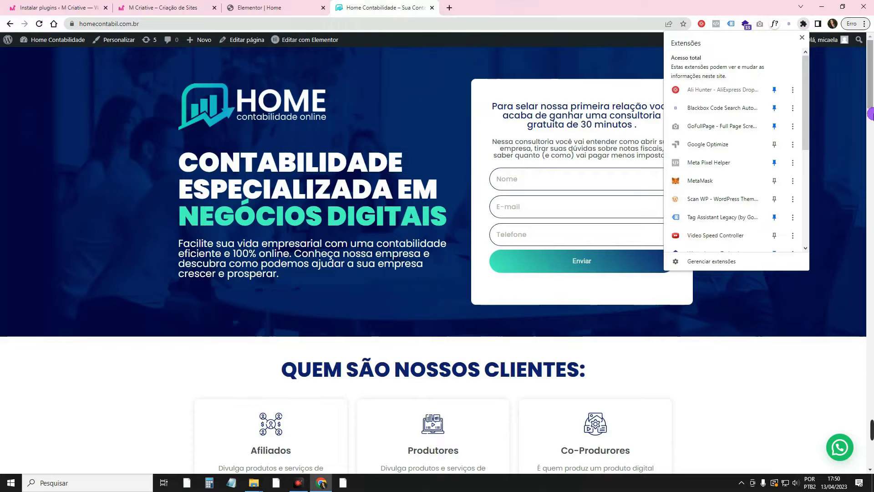
pyautogui.click(773, 128)
pyautogui.click(764, 24)
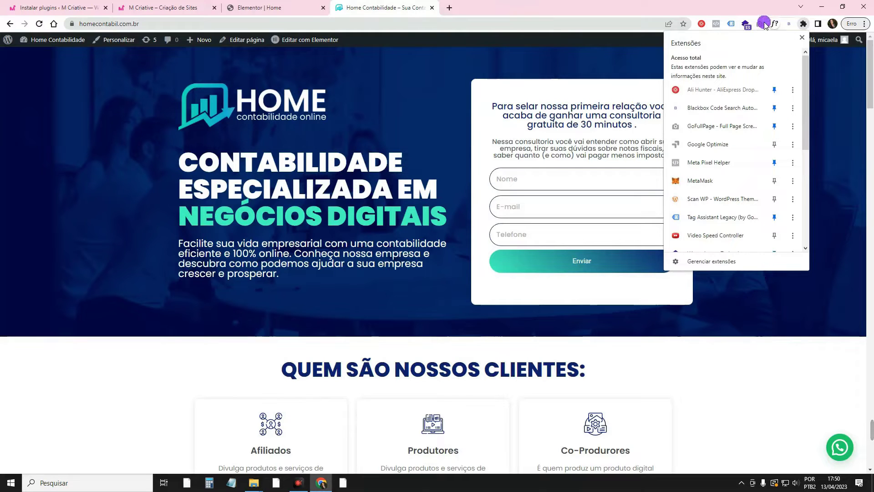
pyautogui.click(762, 24)
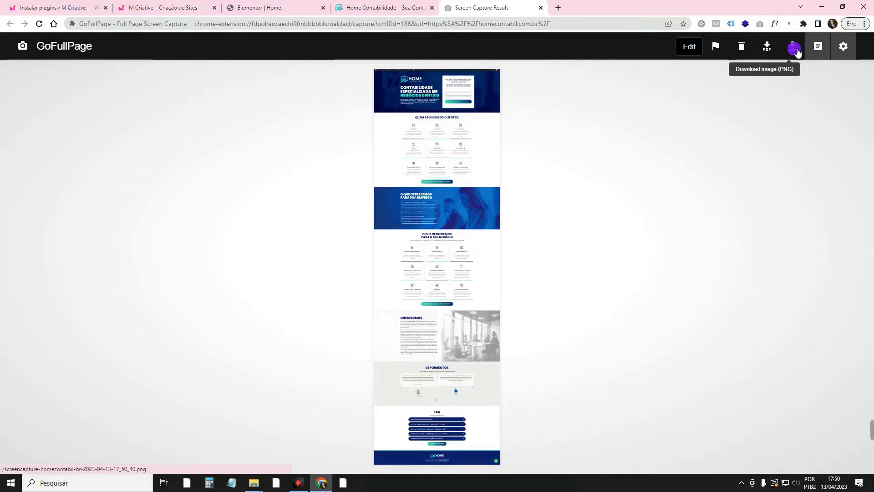
pyautogui.click(794, 48)
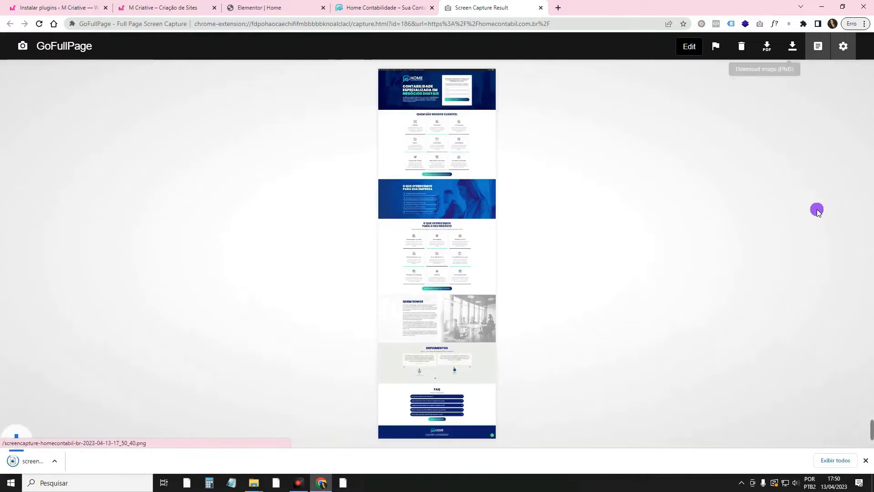
# Step: Go to iLoveIMG's image resize tool via the address bar
pyautogui.click(502, 23)
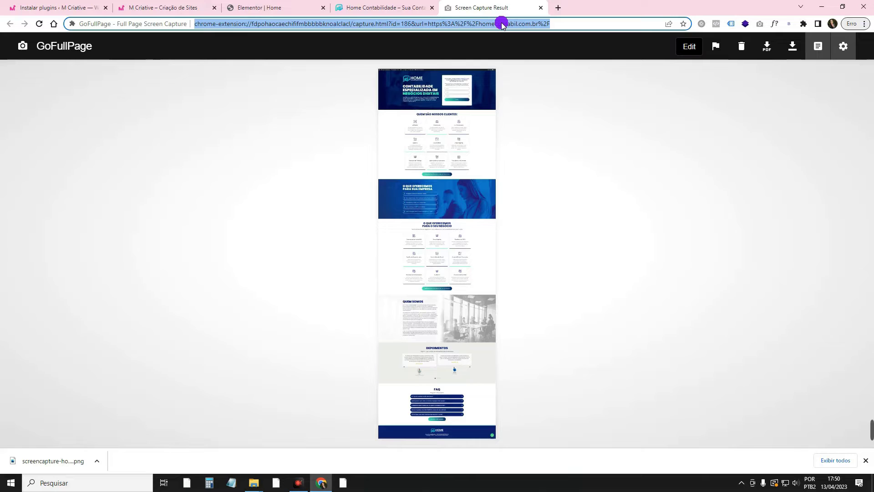
pyautogui.write('ilo')
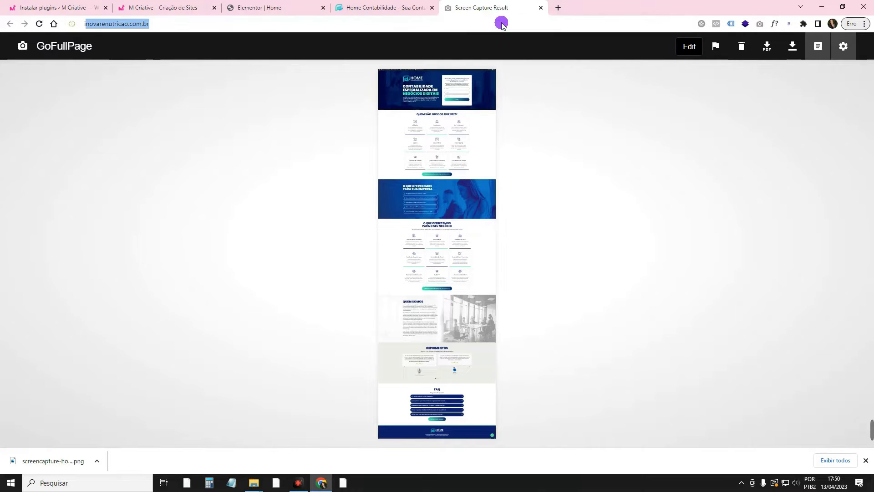
pyautogui.press('Return')
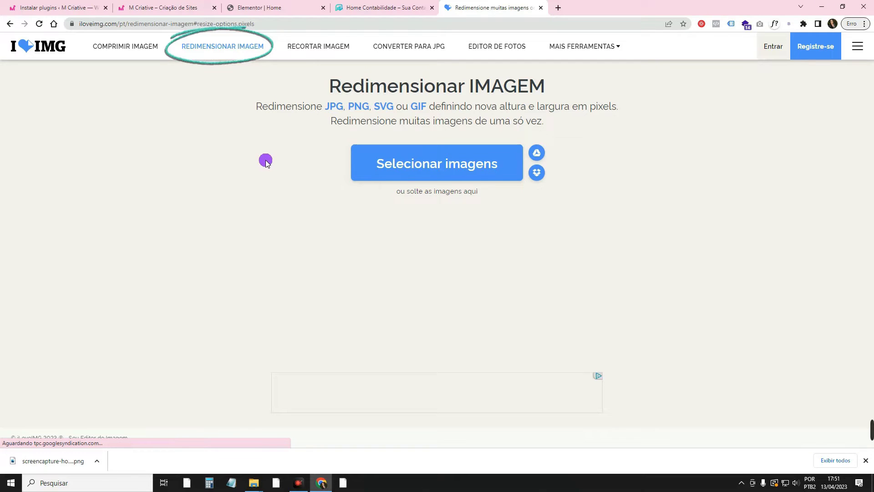
# Step: Upload the full-page PNG to iLoveIMG and resize it from 1920 x 6028 to 400 x 1256 px, keeping proportions
pyautogui.moveTo(55, 462); pyautogui.dragTo(402, 155)
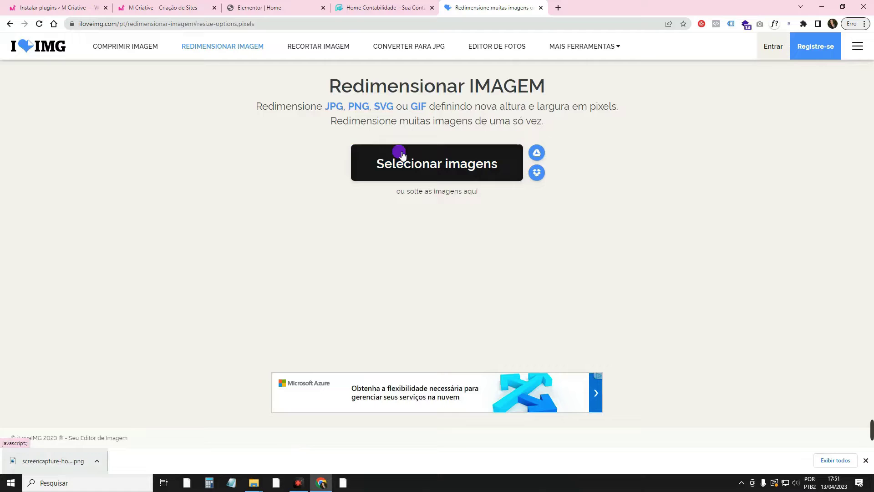
pyautogui.moveTo(35, 462); pyautogui.dragTo(428, 160)
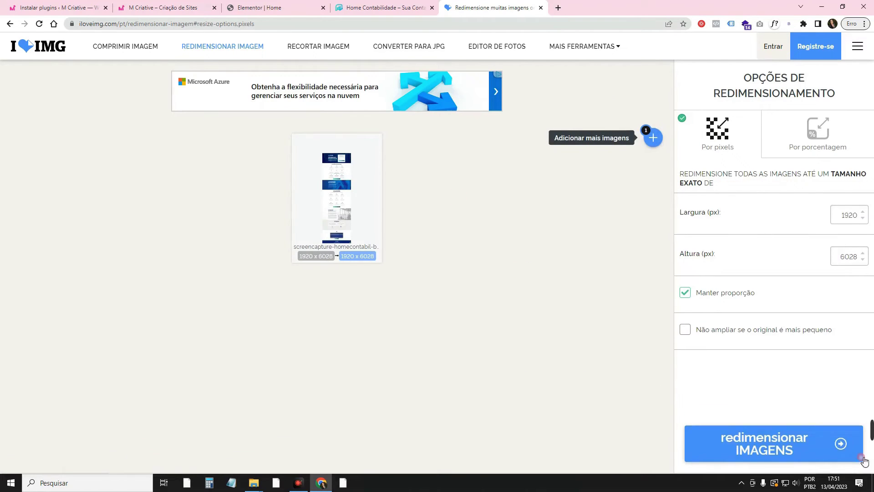
pyautogui.doubleClick(846, 214)
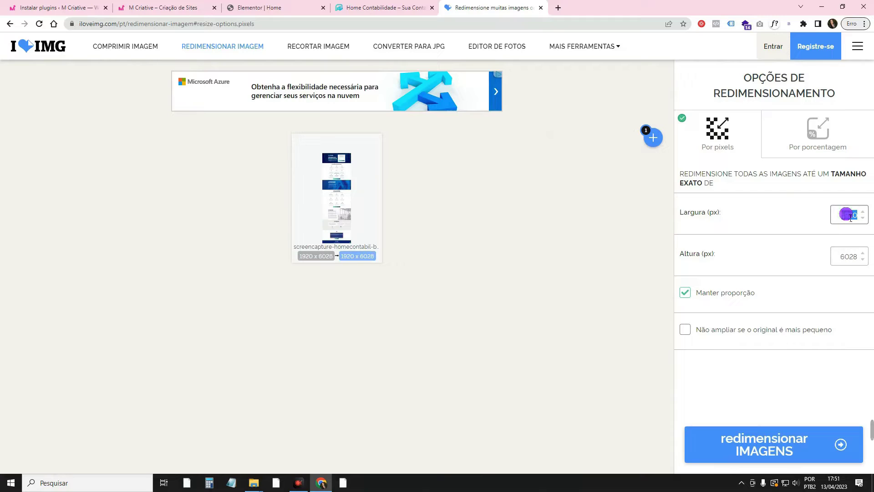
pyautogui.click(821, 225)
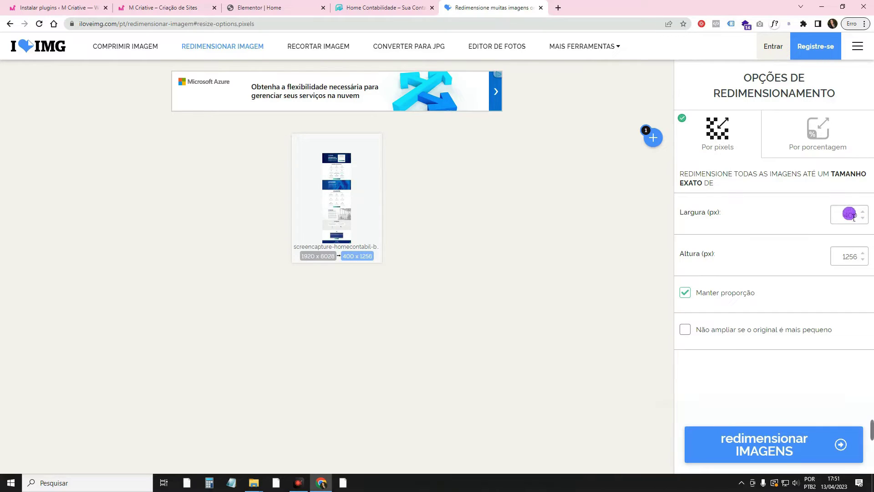
pyautogui.moveTo(845, 257); pyautogui.dragTo(857, 259)
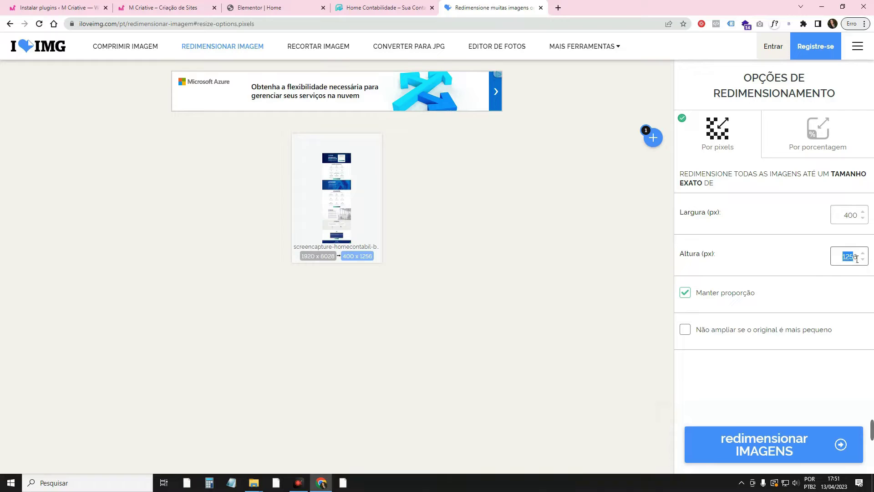
pyautogui.click(784, 429)
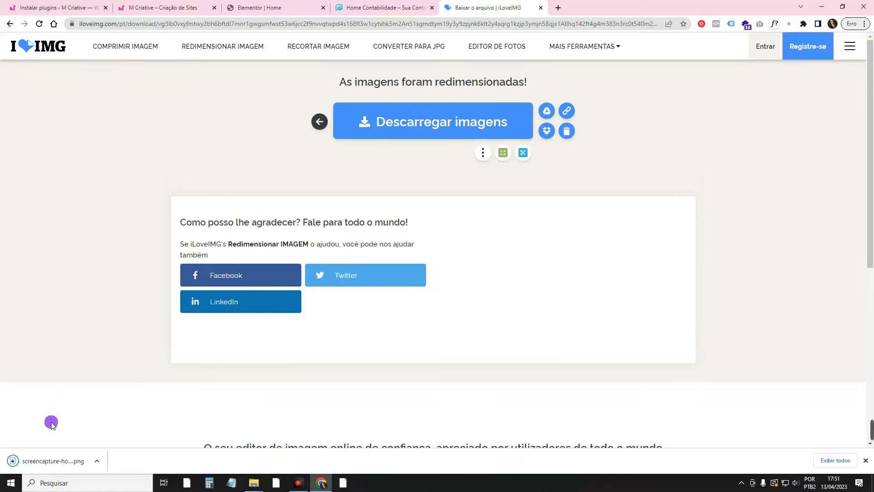
# Step: Close the iLoveIMG tab and return to the Elementor editor's empty scroll image
pyautogui.click(540, 8)
pyautogui.click(190, 7)
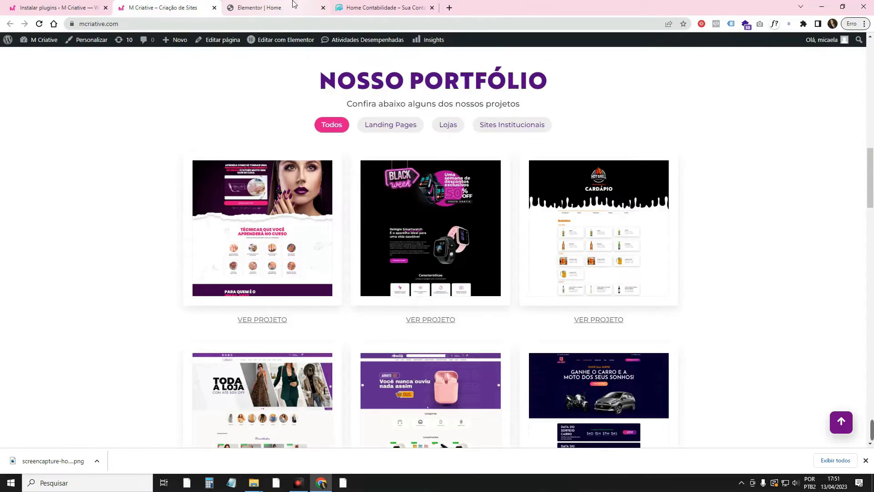
pyautogui.click(294, 7)
pyautogui.scroll(-10, 333, 283)
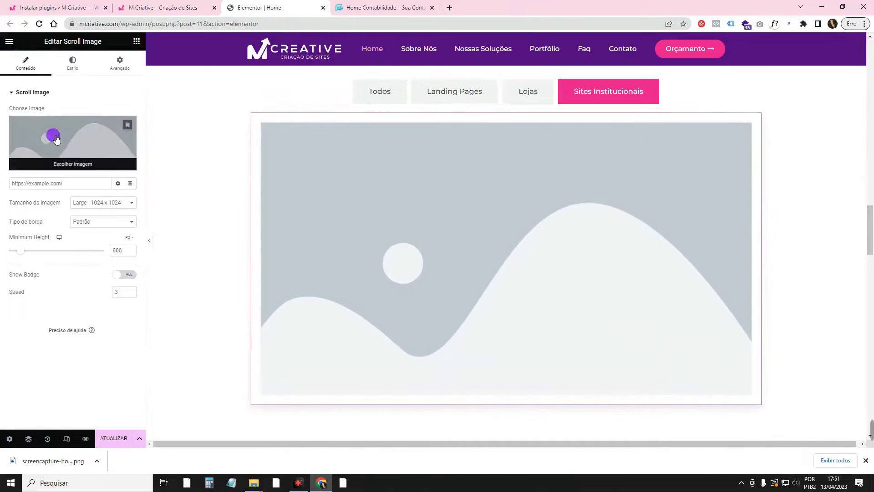
# Step: Upload the resized PNG, title it 'lp h contabil', and use it as the scroll image
pyautogui.click(56, 138)
pyautogui.click(132, 77)
pyautogui.moveTo(53, 461); pyautogui.dragTo(256, 281)
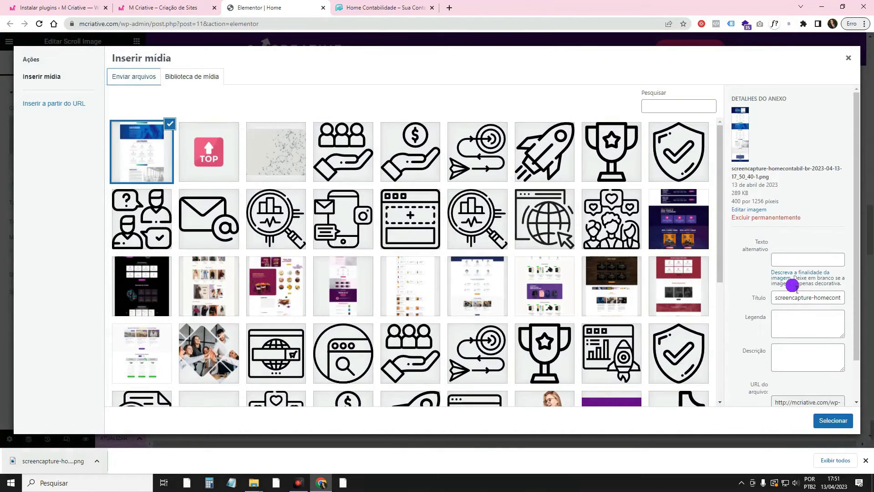
pyautogui.tripleClick(795, 301)
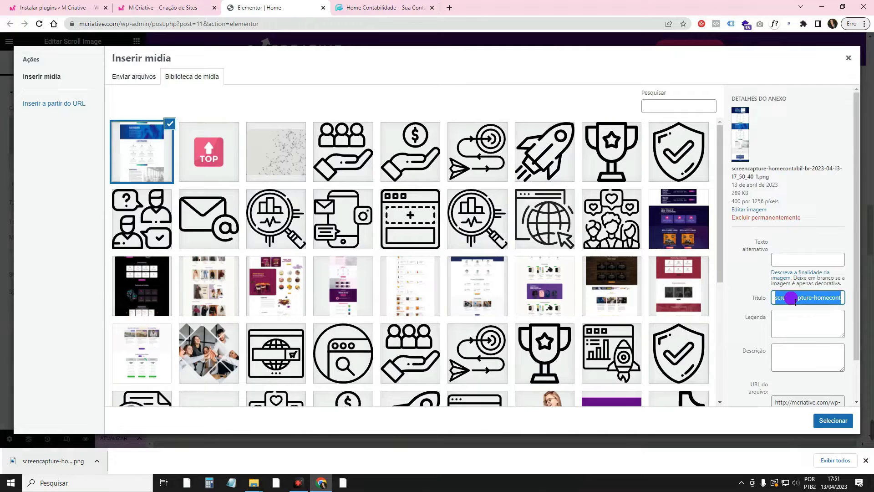
pyautogui.write('lp h contabil')
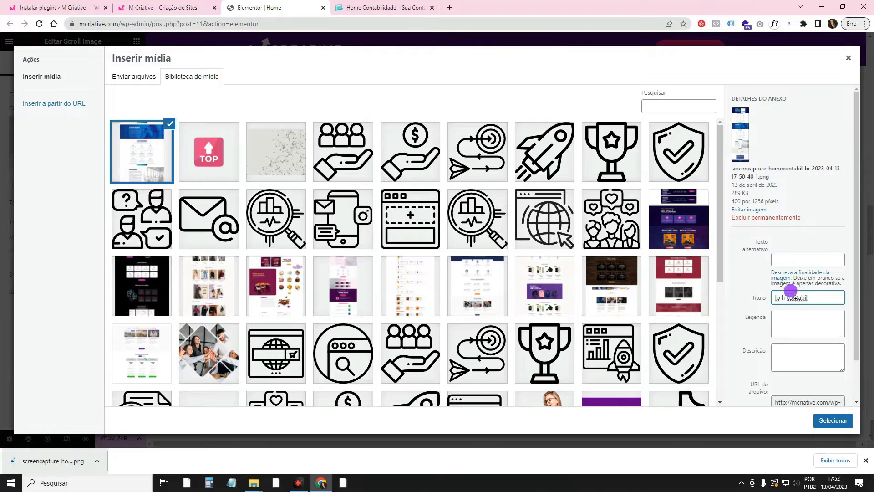
pyautogui.click(833, 421)
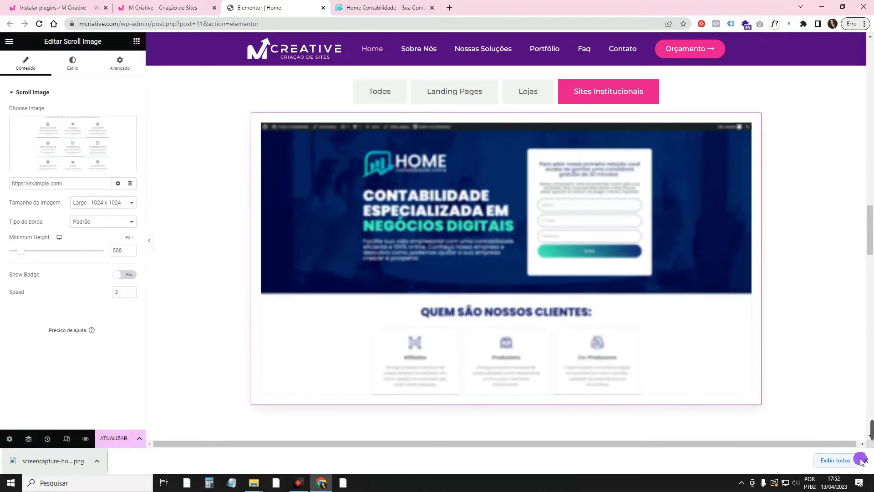
pyautogui.click(866, 461)
# Step: Set the container's direction to row and duplicate the scroll image twice for three columns
pyautogui.scroll(2, 244, 225)
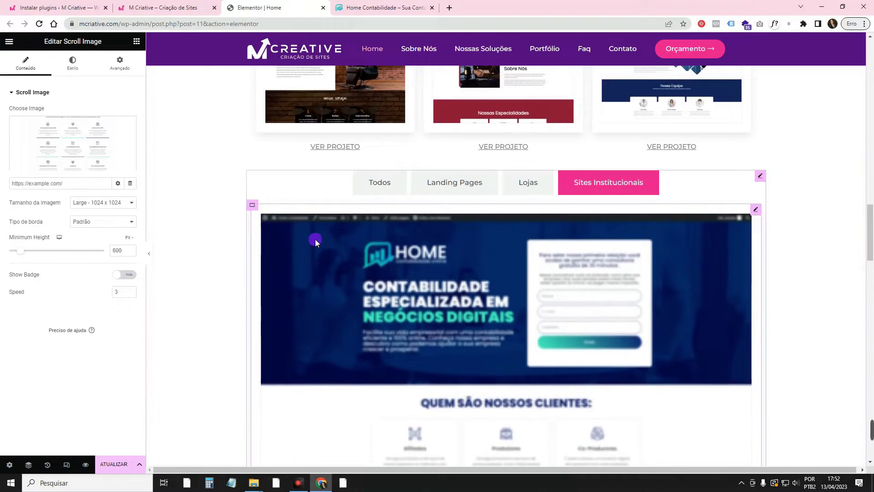
pyautogui.scroll(-2, 755, 234)
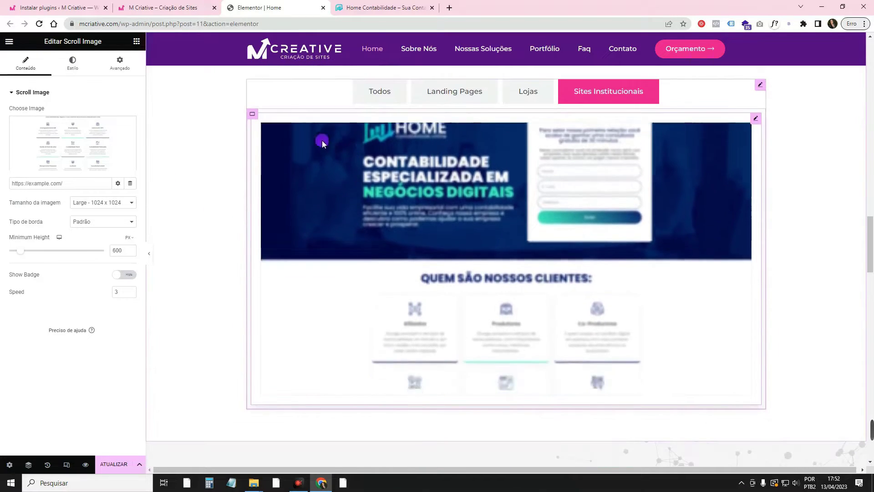
pyautogui.click(253, 114)
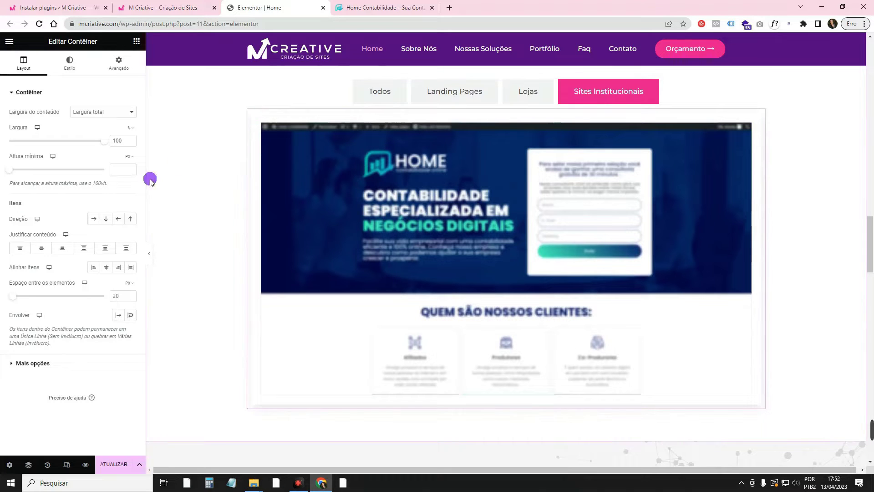
pyautogui.click(96, 219)
pyautogui.click(267, 122)
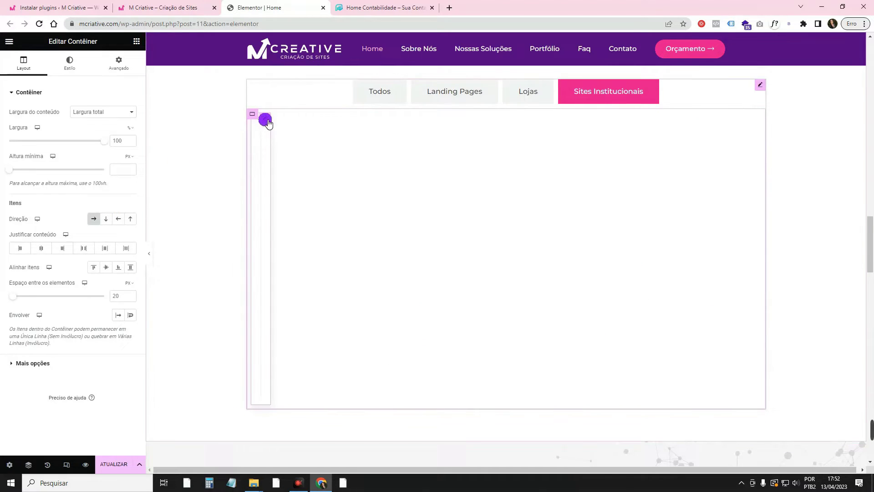
pyautogui.rightClick(267, 122)
pyautogui.click(283, 139)
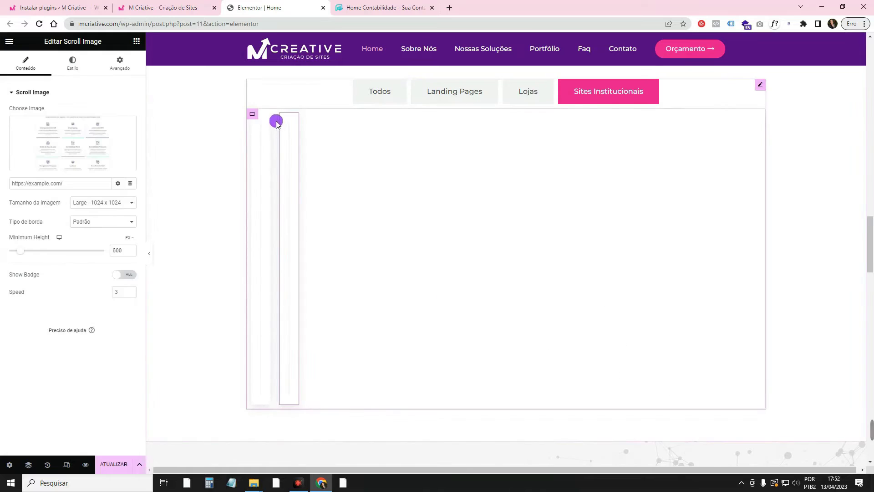
pyautogui.rightClick(287, 121)
pyautogui.click(307, 143)
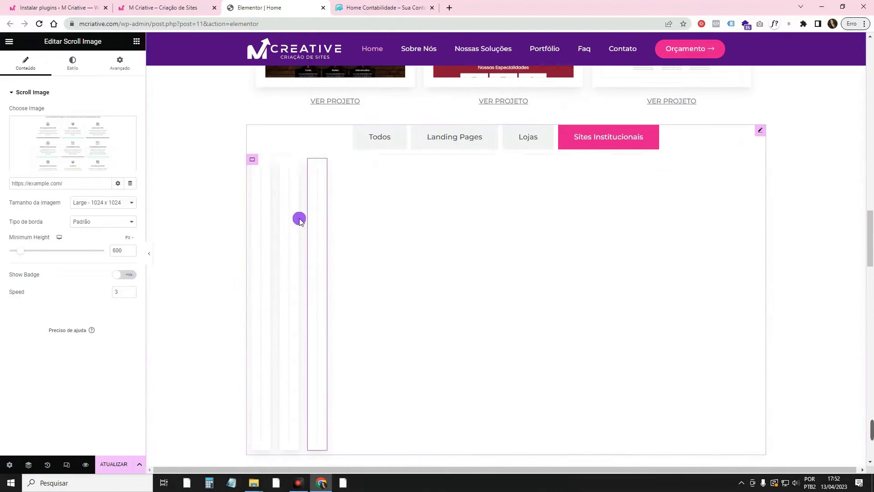
# Step: Change the first scroll image's Tamanho da imagem to Completo
pyautogui.click(268, 166)
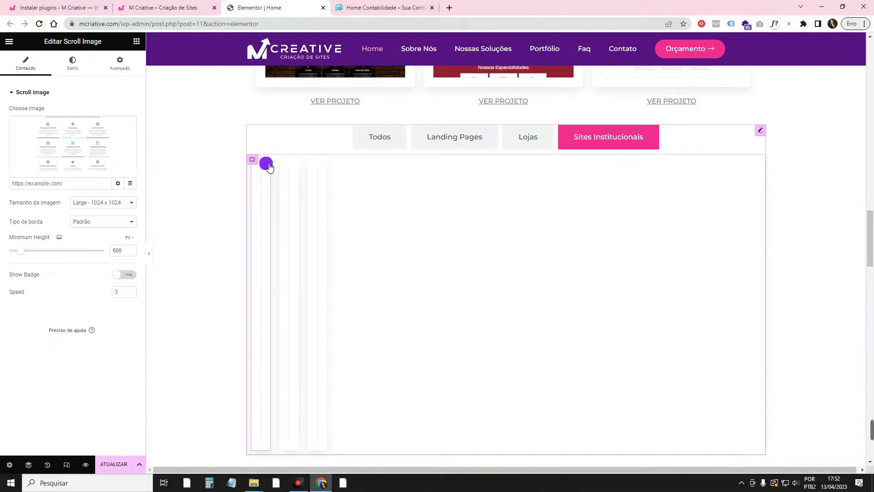
pyautogui.click(100, 207)
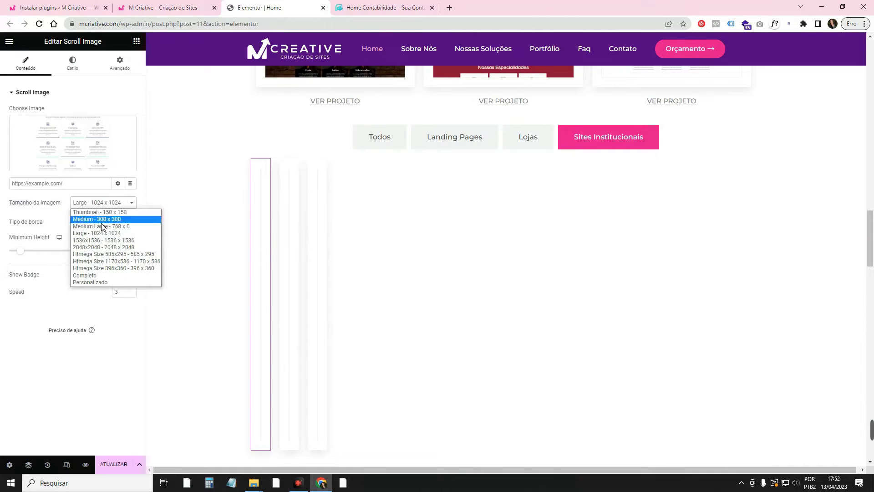
pyautogui.click(103, 278)
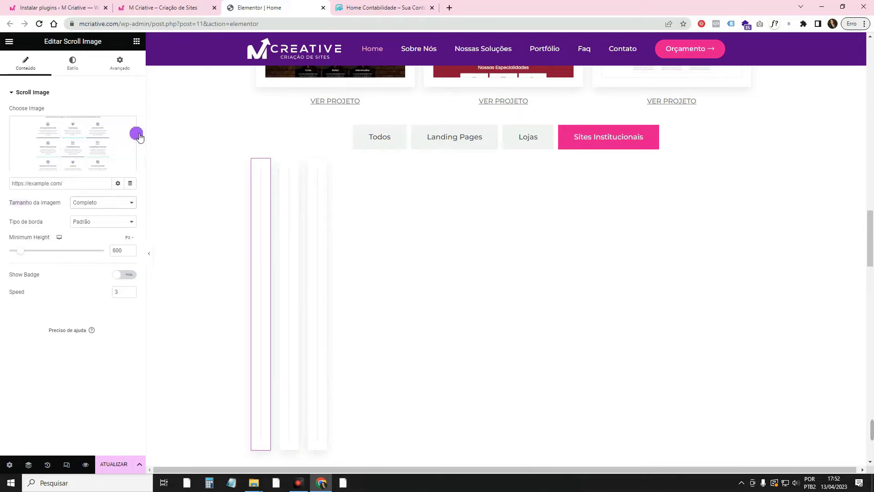
pyautogui.click(128, 72)
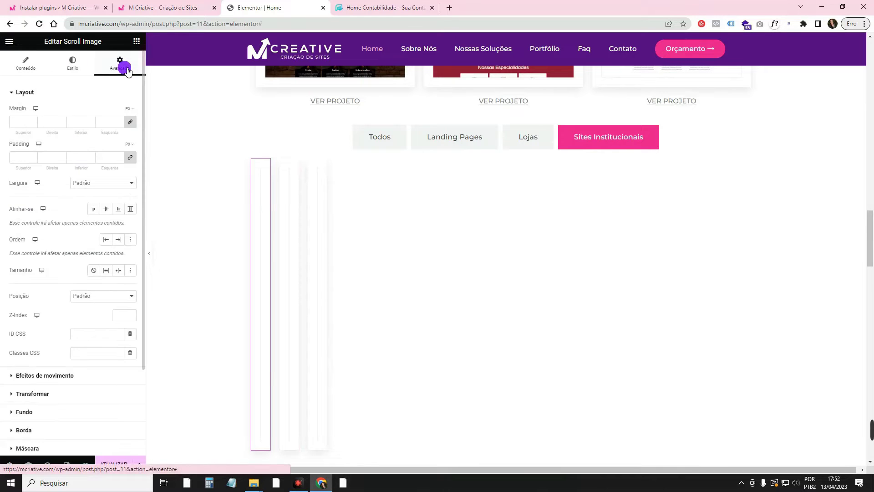
pyautogui.click(103, 182)
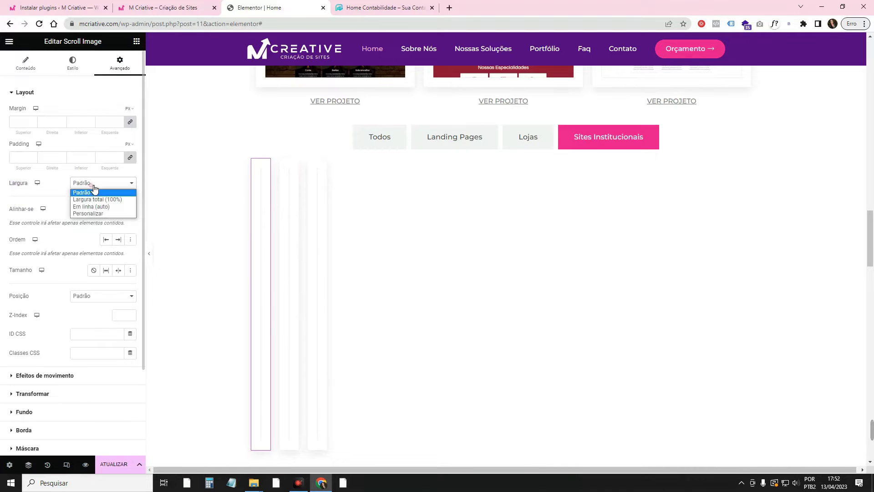
# Step: Give the image a custom width and set a 2% row gap, working out 96/3 for 32% columns
pyautogui.click(108, 215)
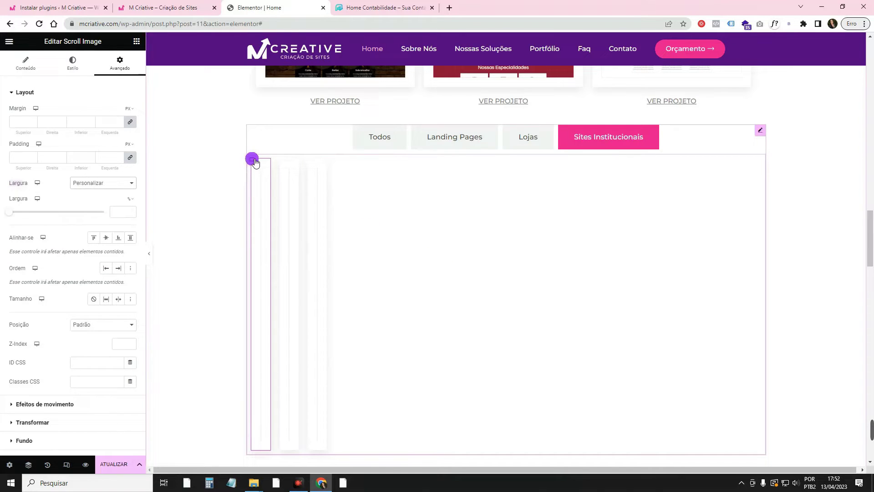
pyautogui.click(253, 160)
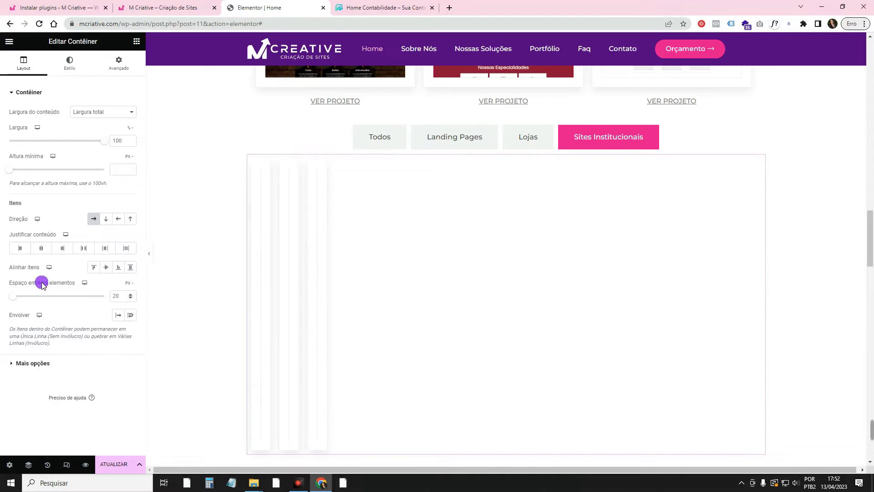
pyautogui.click(130, 282)
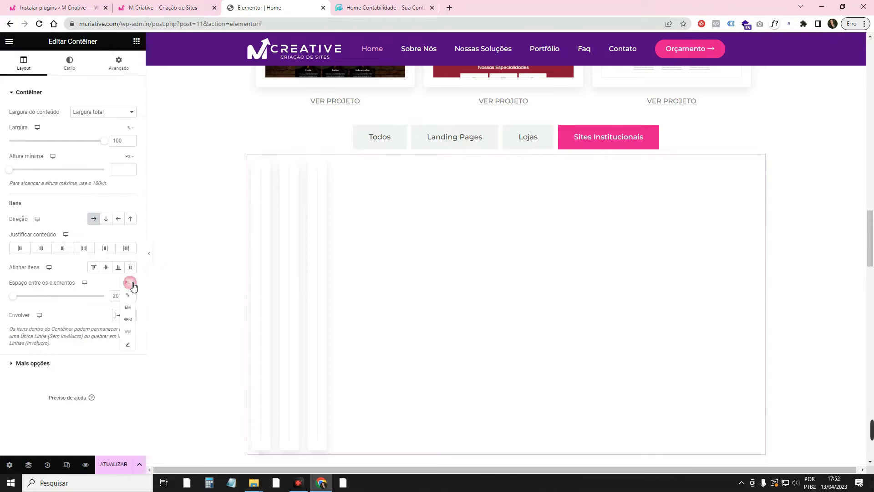
pyautogui.click(129, 295)
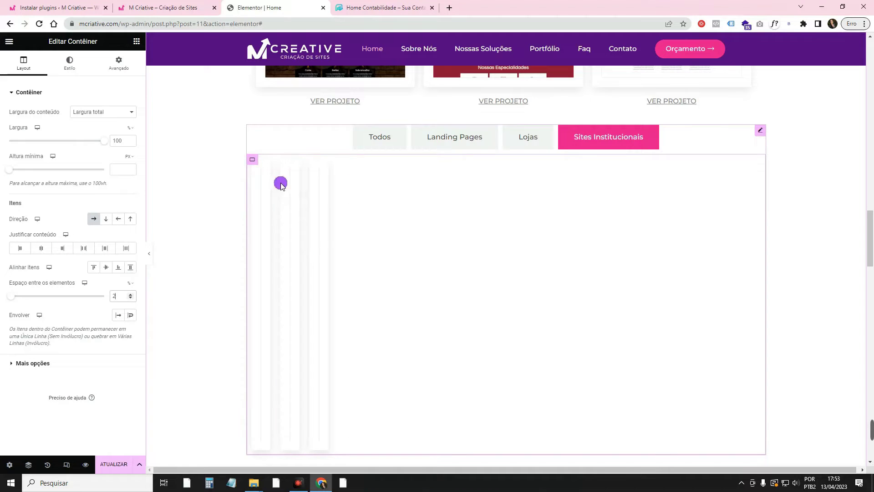
pyautogui.click(216, 482)
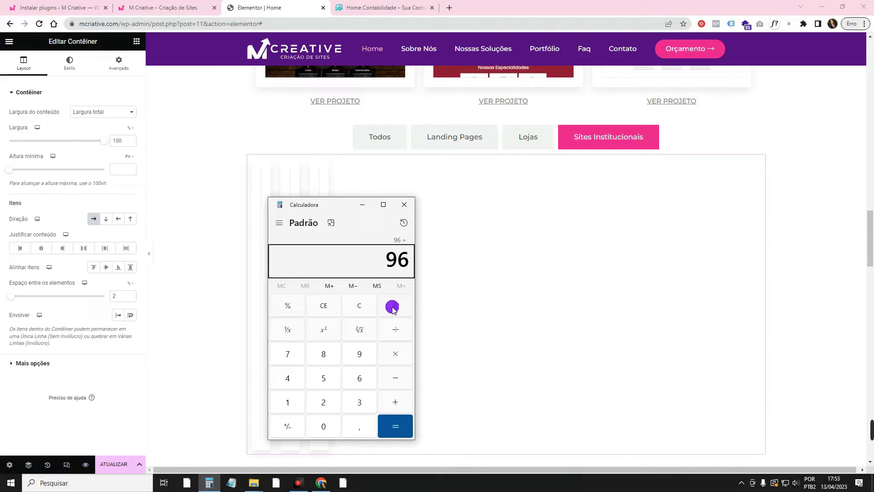
pyautogui.click(263, 170)
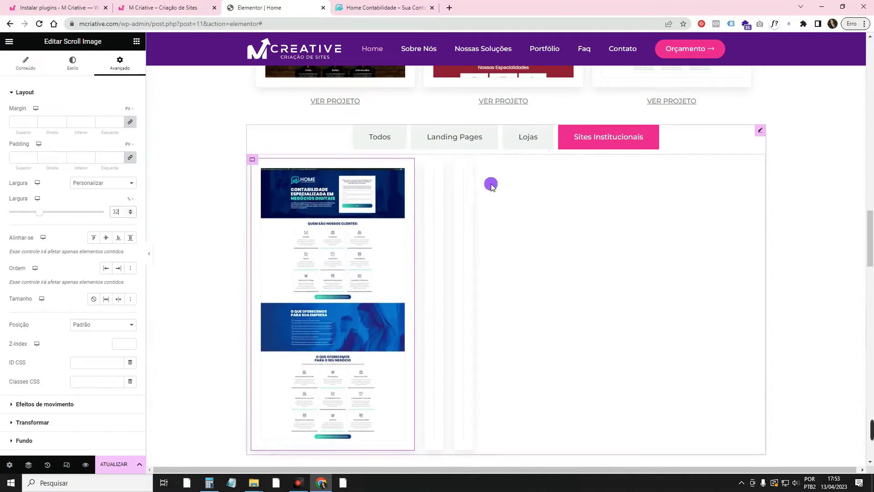
# Step: Copy the first scroll image and paste its style onto the second and third images
pyautogui.rightClick(351, 170)
pyautogui.click(430, 180)
pyautogui.rightClick(429, 181)
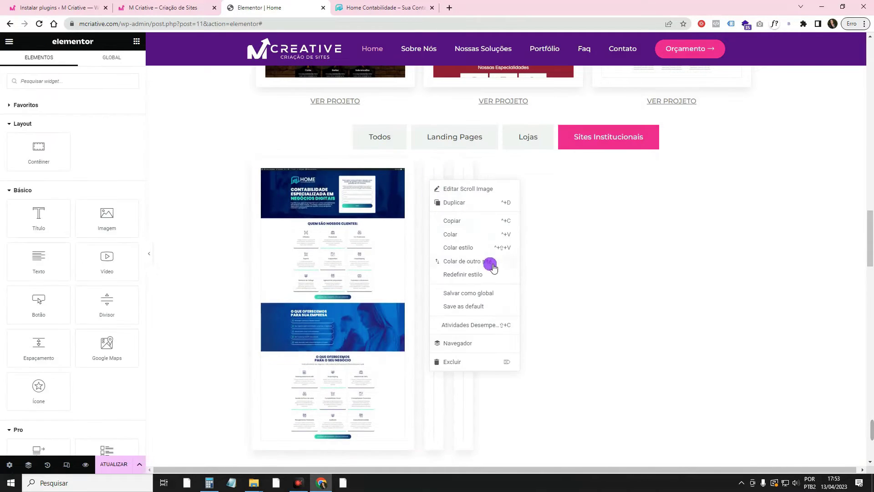
pyautogui.click(486, 274)
pyautogui.rightClick(662, 189)
pyautogui.click(684, 248)
pyautogui.scroll(-1, 337, 393)
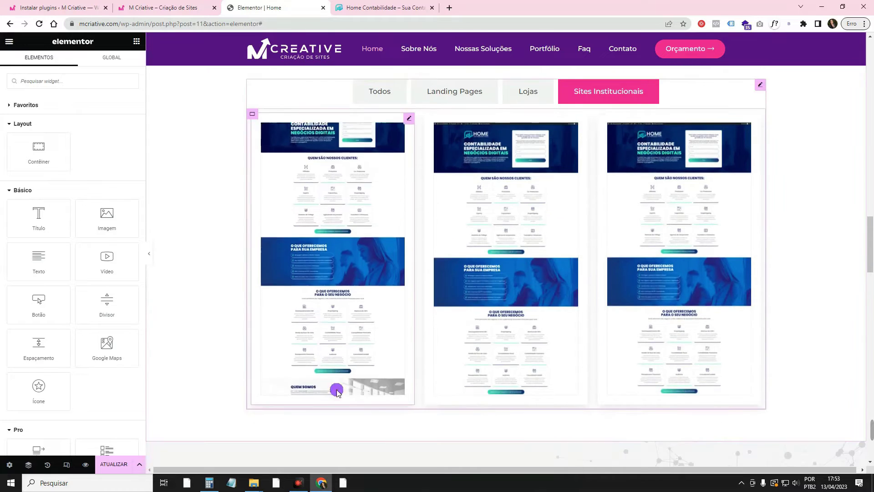
pyautogui.scroll(2, 338, 392)
# Step: Lower the first scroll image's minimum height to 300 px
pyautogui.click(411, 210)
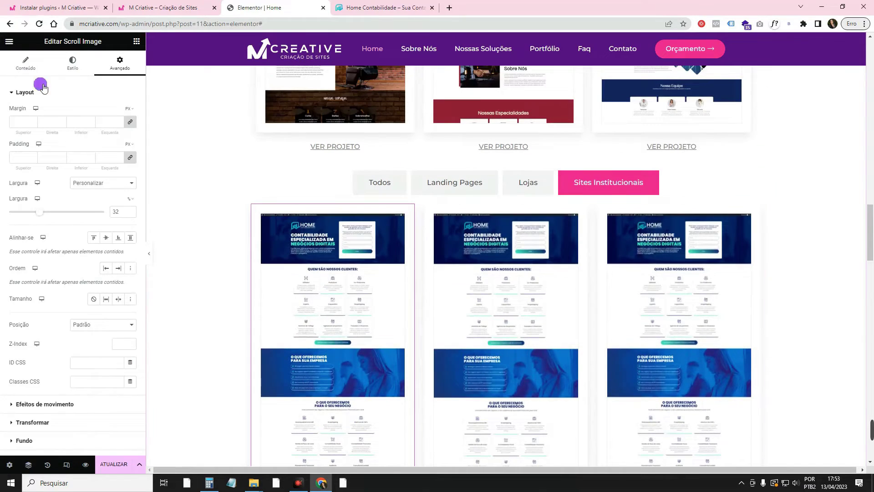
pyautogui.click(26, 64)
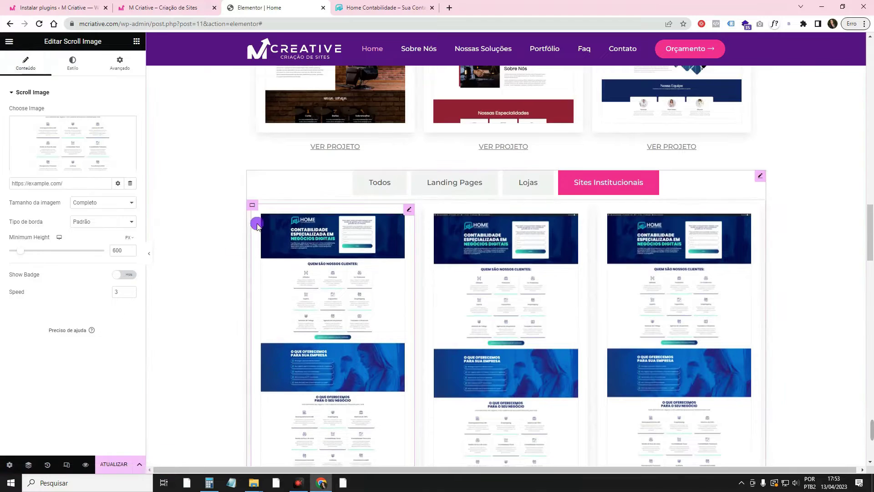
pyautogui.moveTo(24, 253); pyautogui.dragTo(15, 252)
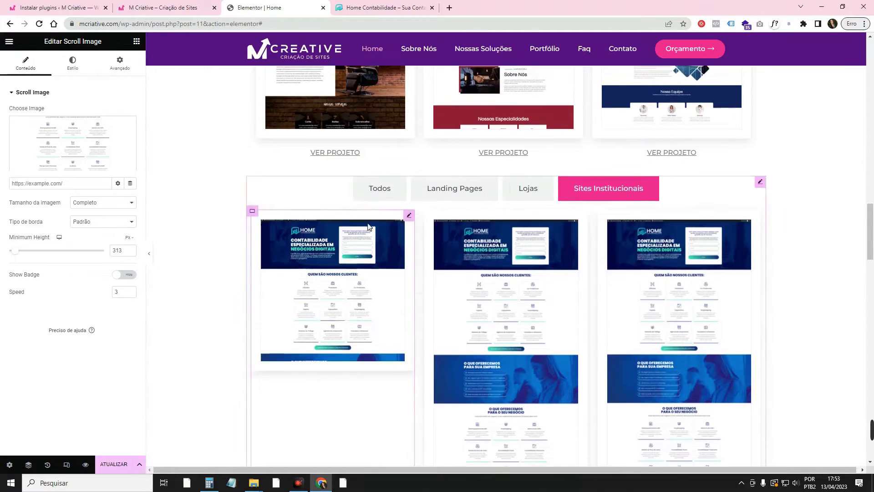
pyautogui.scroll(3, 359, 178)
pyautogui.click(390, 129)
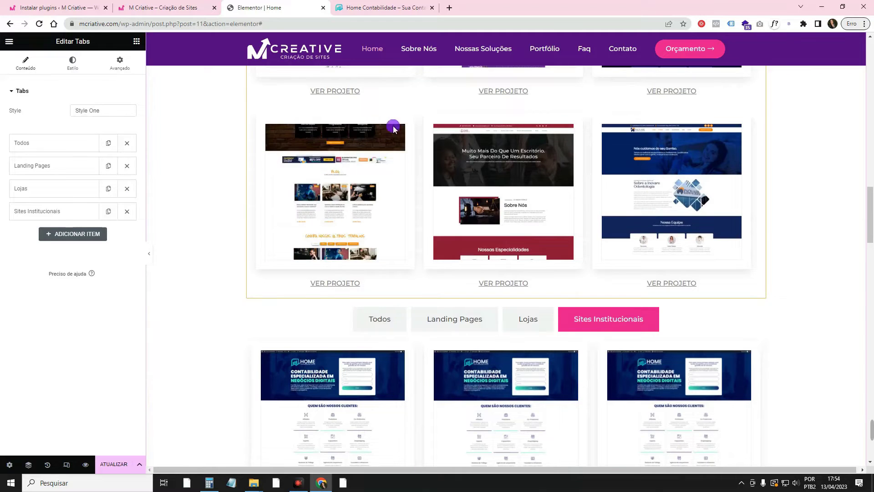
pyautogui.scroll(-3, 334, 269)
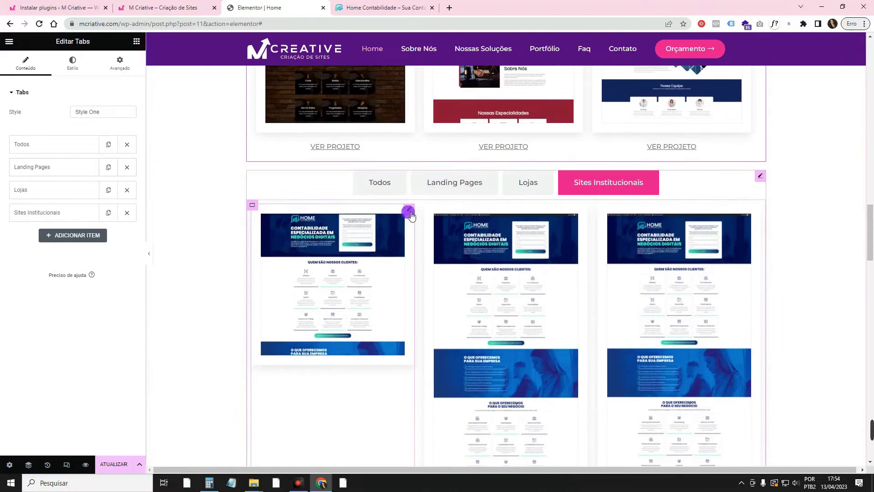
pyautogui.click(408, 210)
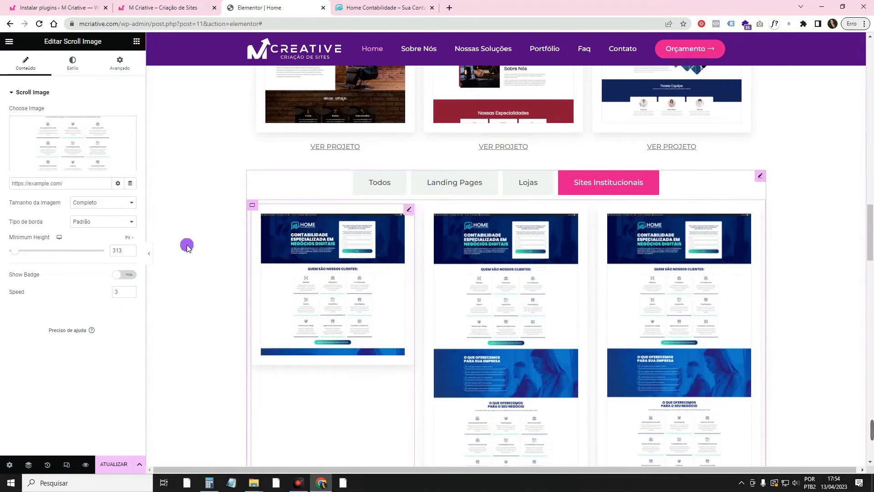
pyautogui.click(130, 254)
pyautogui.scroll(-2, 346, 387)
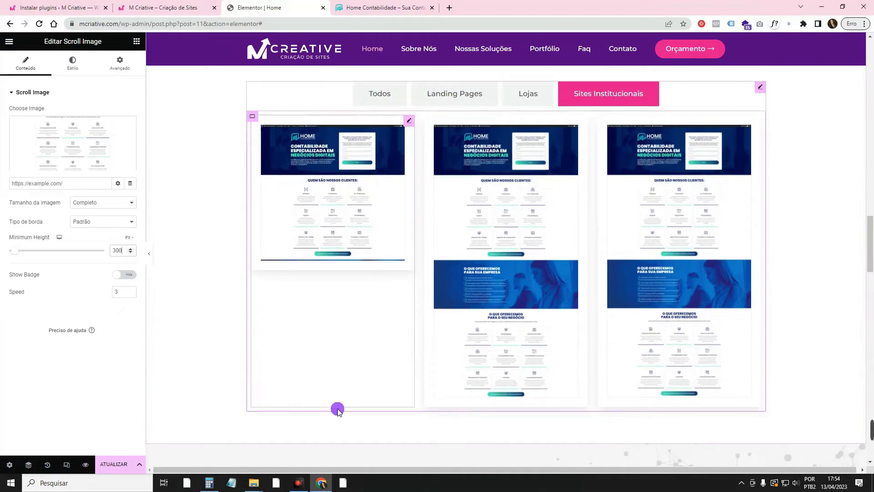
pyautogui.scroll(2, 337, 409)
# Step: Paste the updated style onto the other scroll images so all three match
pyautogui.rightClick(332, 277)
pyautogui.press('Escape')
pyautogui.rightClick(512, 248)
pyautogui.rightClick(664, 276)
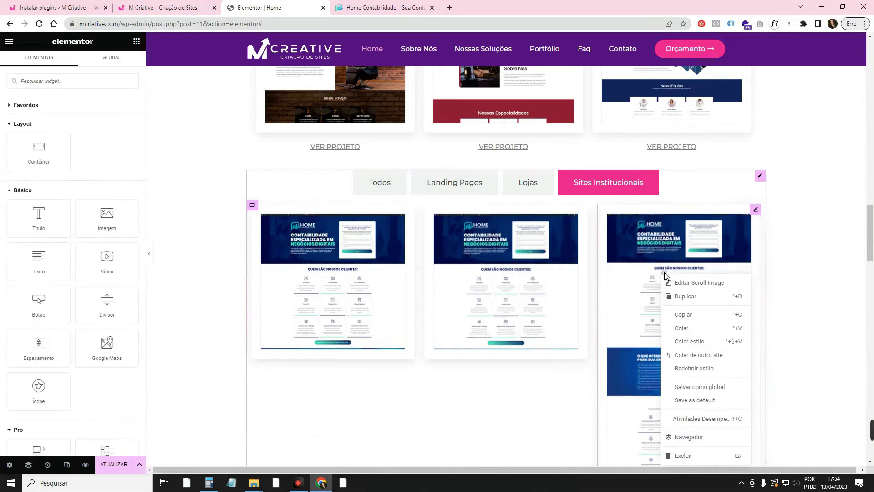
pyautogui.click(720, 339)
pyautogui.click(833, 245)
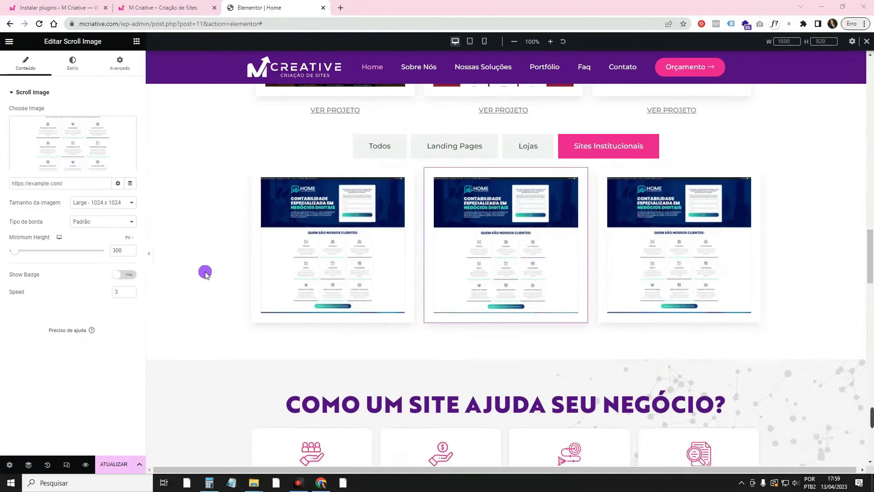
pyautogui.scroll(4, 260, 258)
# Step: Add a new container inside the Landing Pages tab
pyautogui.scroll(-4, 827, 241)
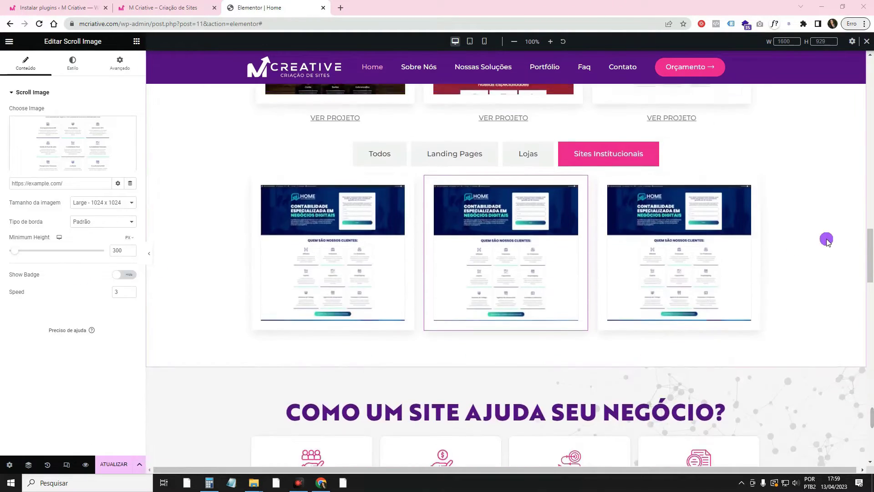
pyautogui.scroll(4, 476, 271)
pyautogui.scroll(-5, 762, 249)
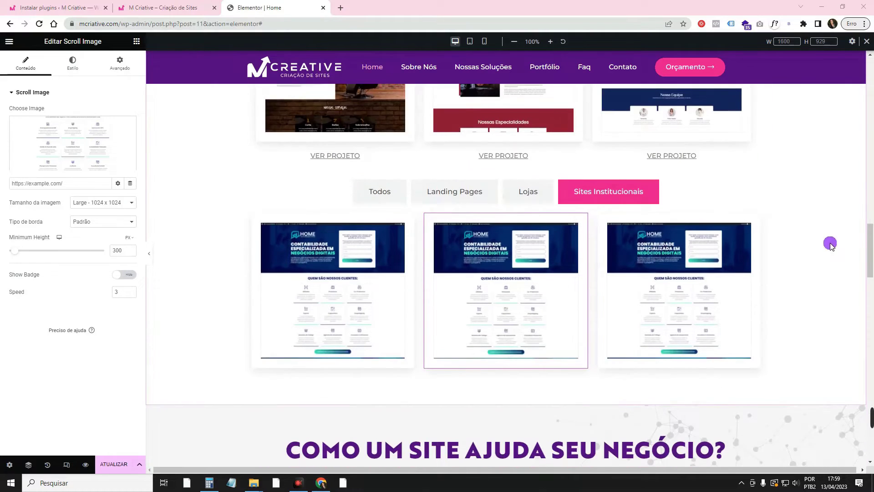
pyautogui.click(136, 41)
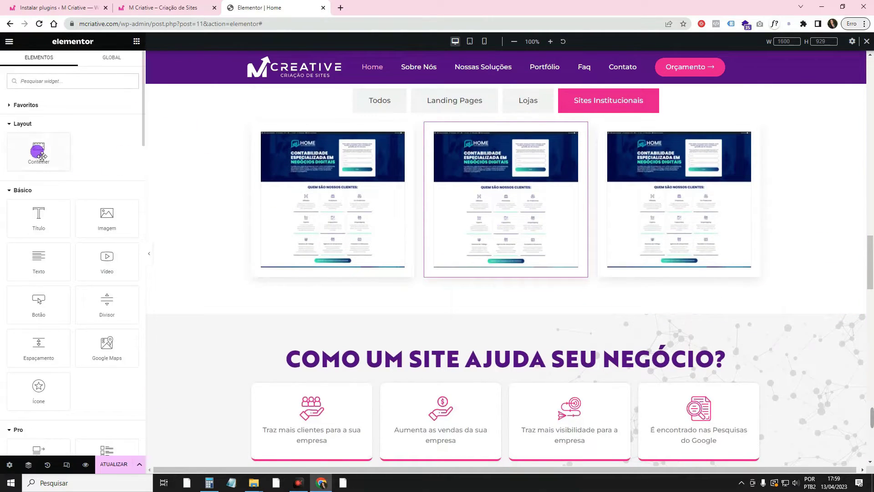
pyautogui.moveTo(38, 155); pyautogui.dragTo(439, 108)
pyautogui.click(440, 107)
pyautogui.click(505, 156)
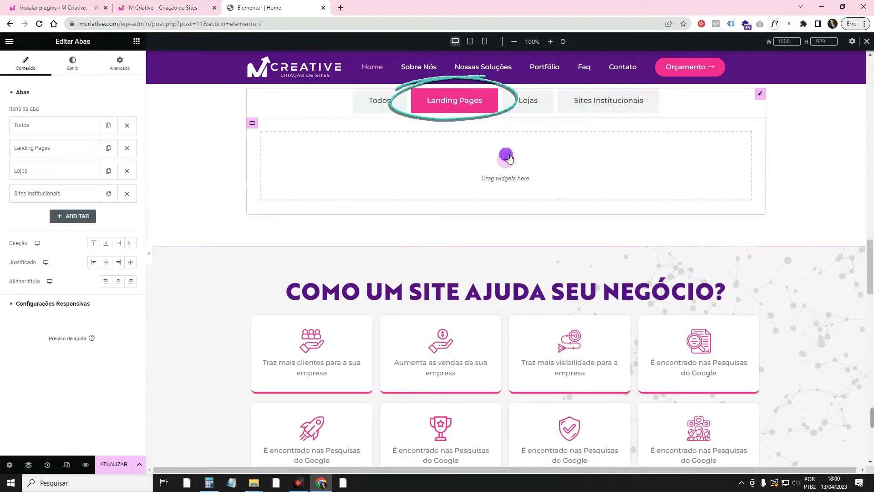
pyautogui.click(136, 41)
pyautogui.moveTo(40, 148); pyautogui.dragTo(417, 163)
# Step: Duplicate the container into columns and paste a full-width scroll image into the first column
pyautogui.rightClick(260, 130)
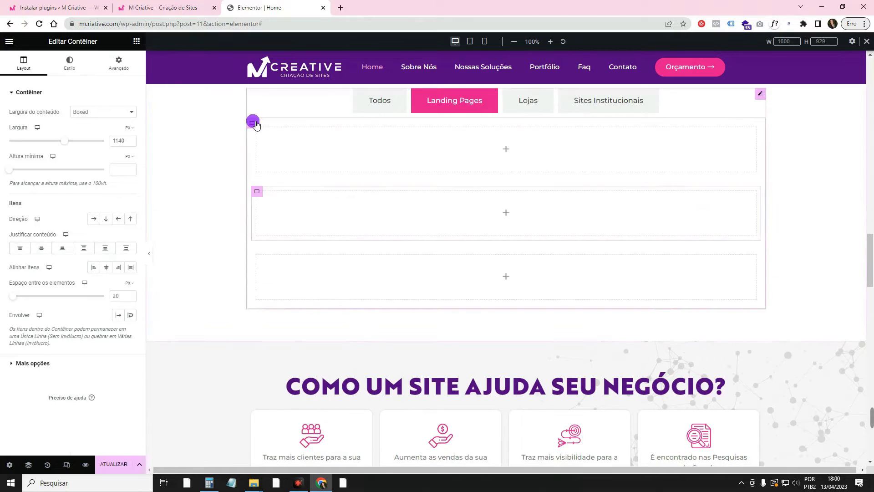
pyautogui.click(93, 219)
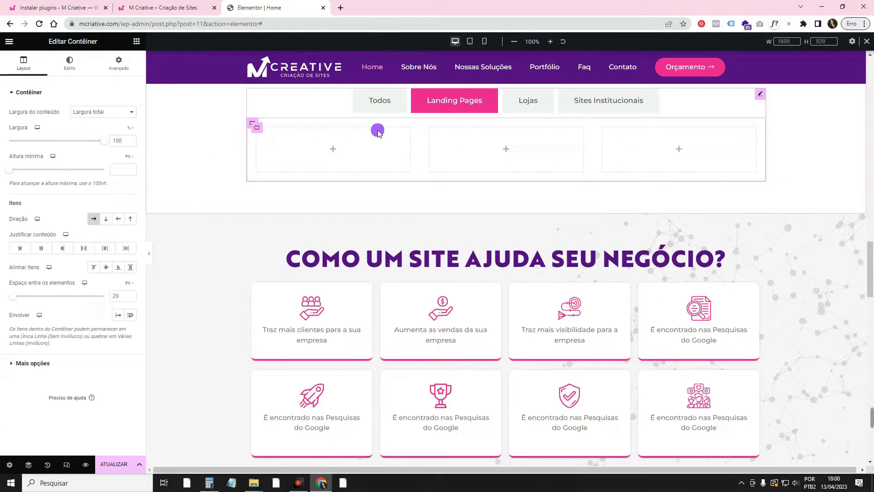
pyautogui.rightClick(304, 150)
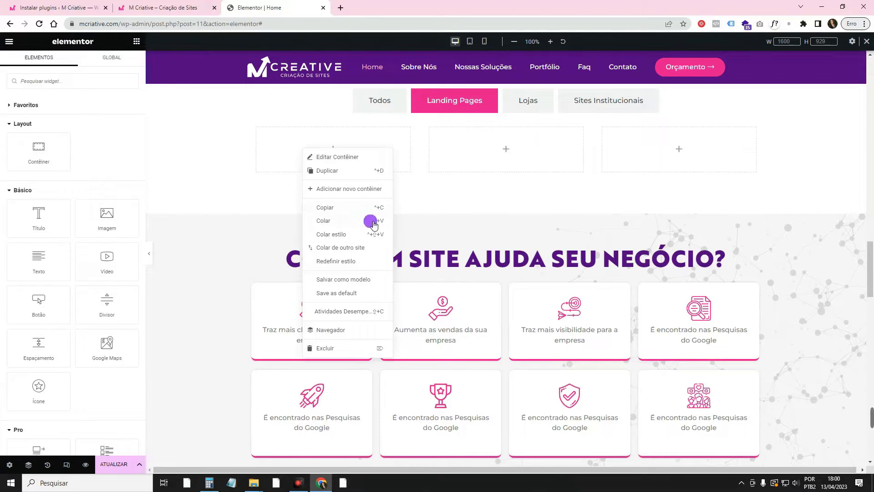
pyautogui.click(371, 221)
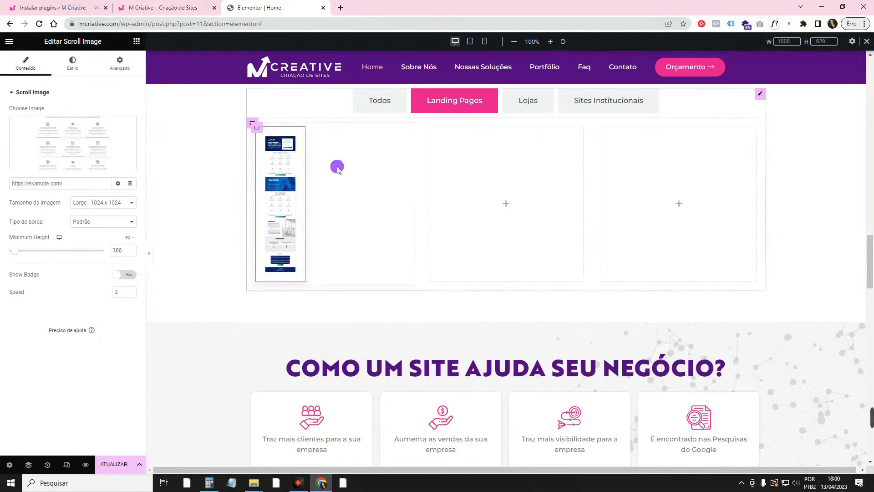
pyautogui.click(119, 64)
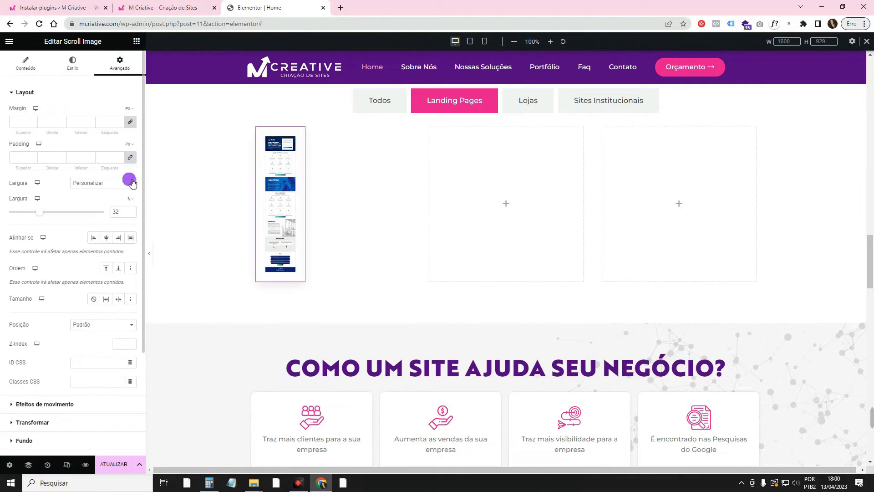
pyautogui.click(130, 182)
pyautogui.click(129, 183)
pyautogui.click(128, 199)
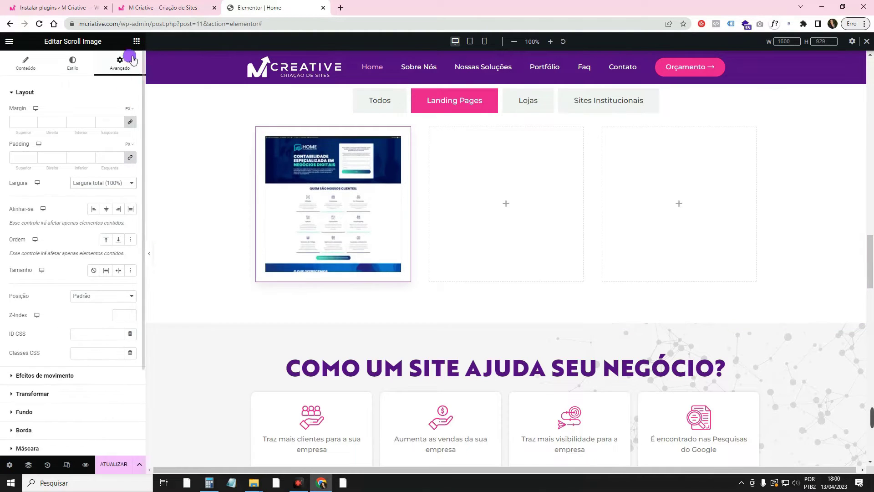
# Step: Add a trial button under the scroll image, then select the column to remove it
pyautogui.click(136, 41)
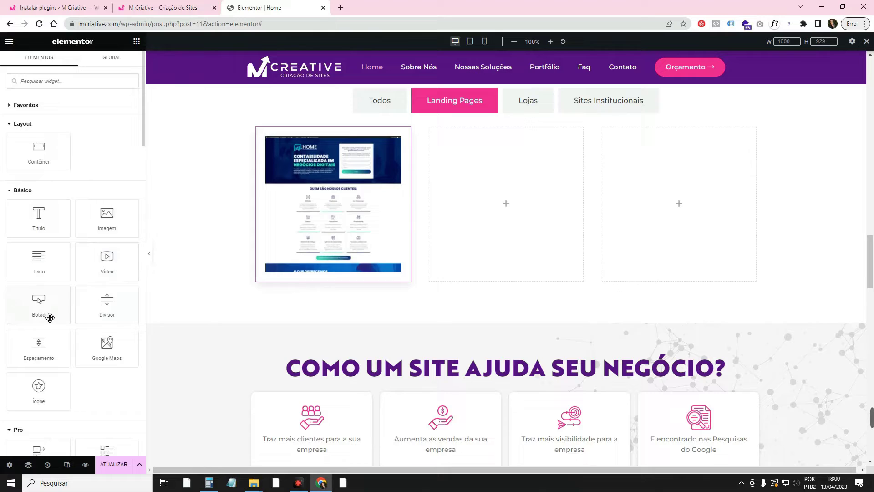
pyautogui.moveTo(49, 317); pyautogui.dragTo(383, 293)
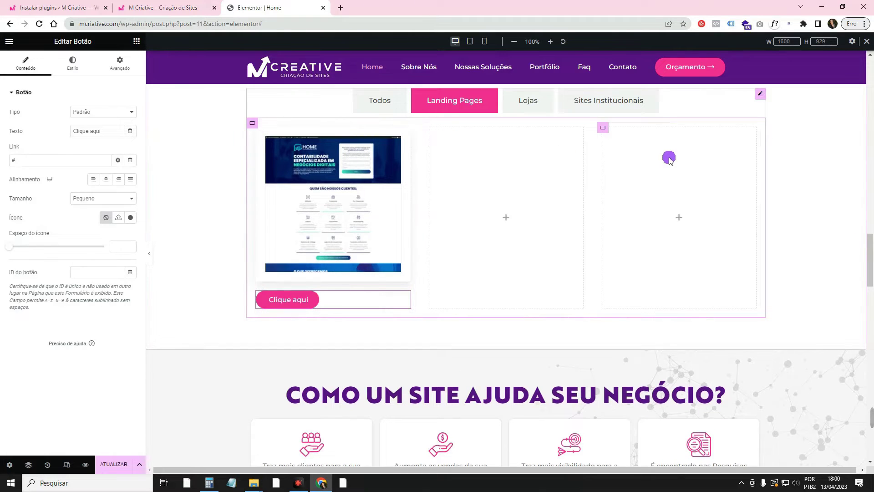
pyautogui.click(252, 122)
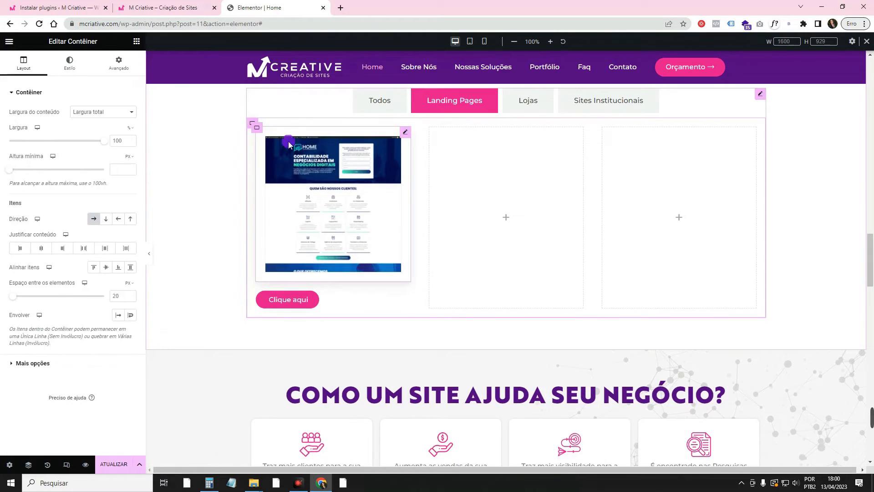
pyautogui.rightClick(252, 123)
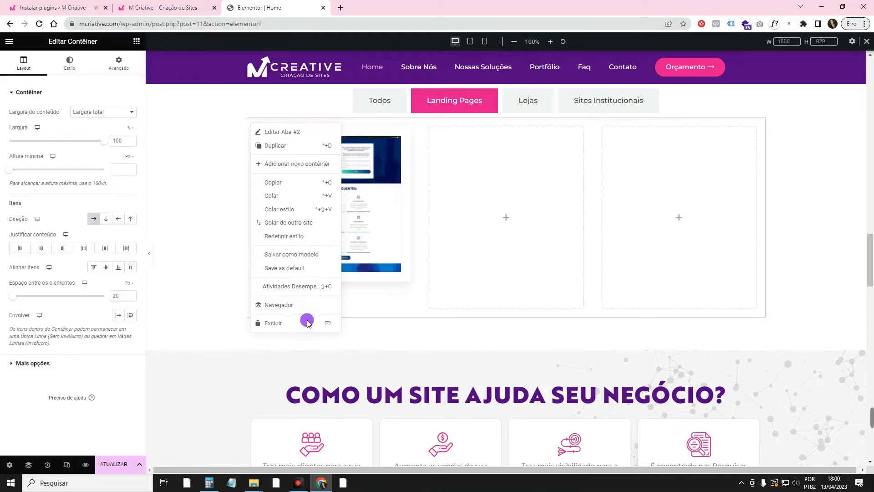
pyautogui.click(437, 166)
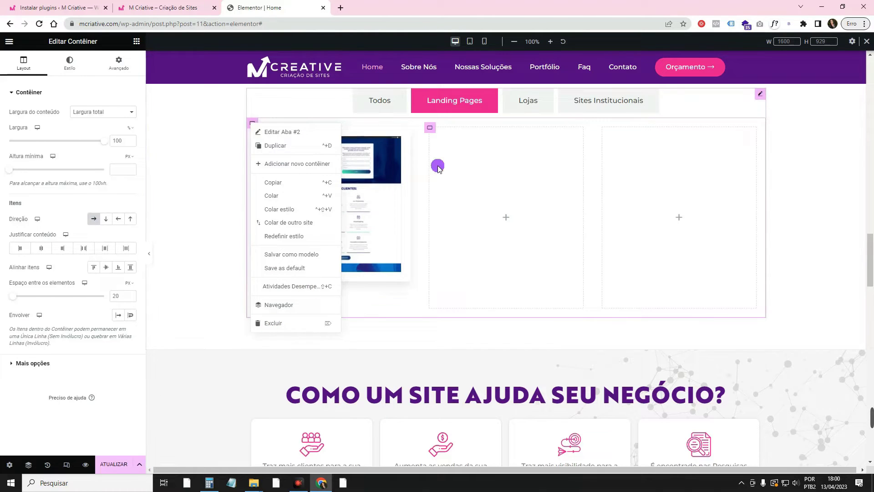
pyautogui.rightClick(258, 130)
# Step: Delete the trial column and select the first Sites Institucionais thumbnail
pyautogui.click(320, 325)
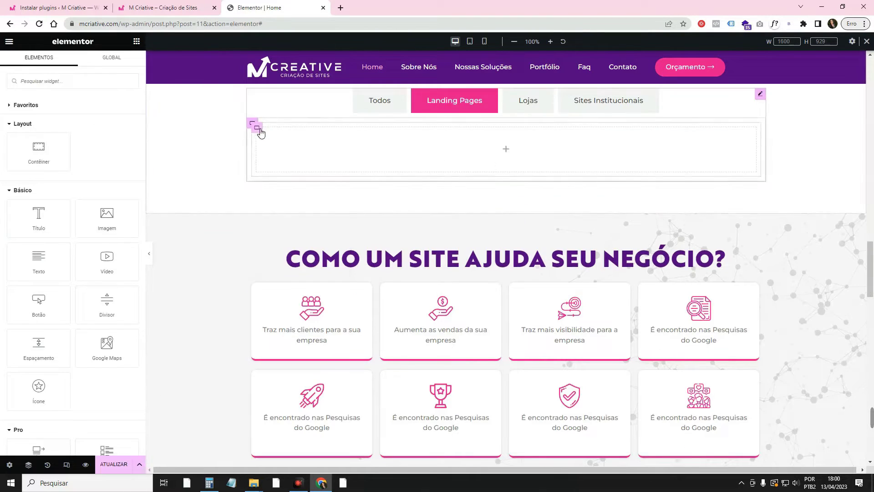
pyautogui.click(606, 100)
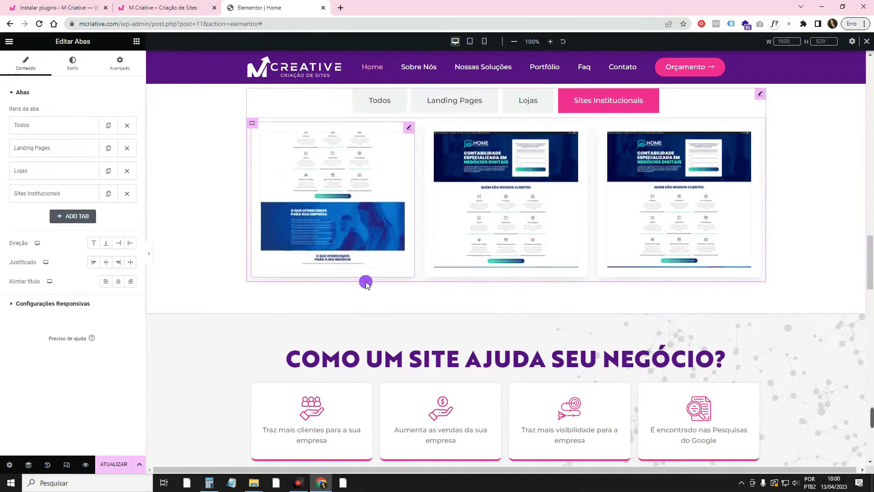
pyautogui.click(410, 128)
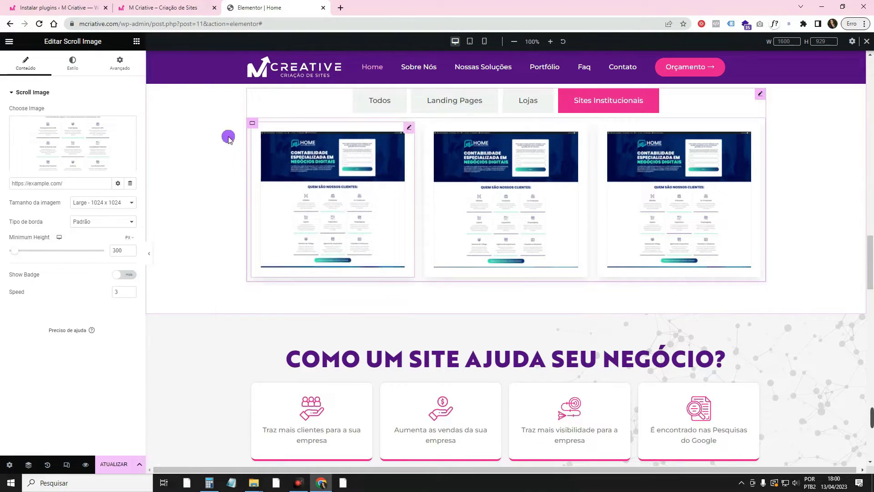
pyautogui.click(48, 182)
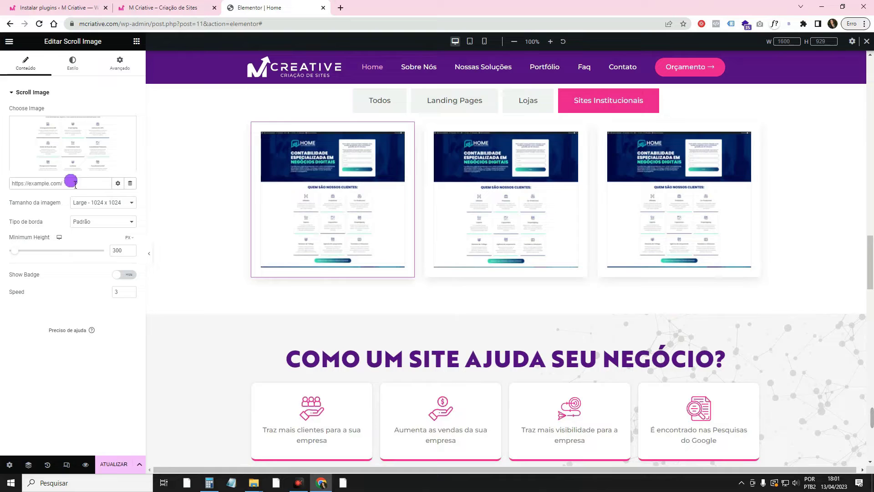
pyautogui.click(340, 8)
pyautogui.write('homecontabil.com.br')
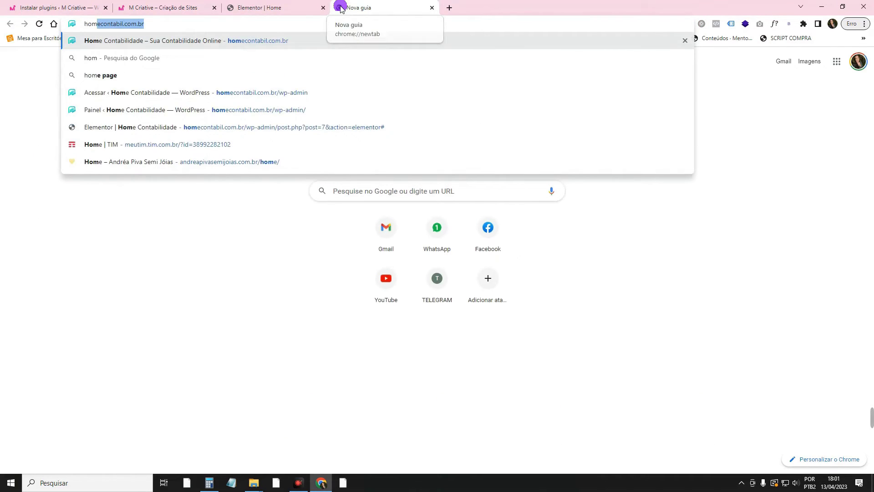
pyautogui.click(431, 8)
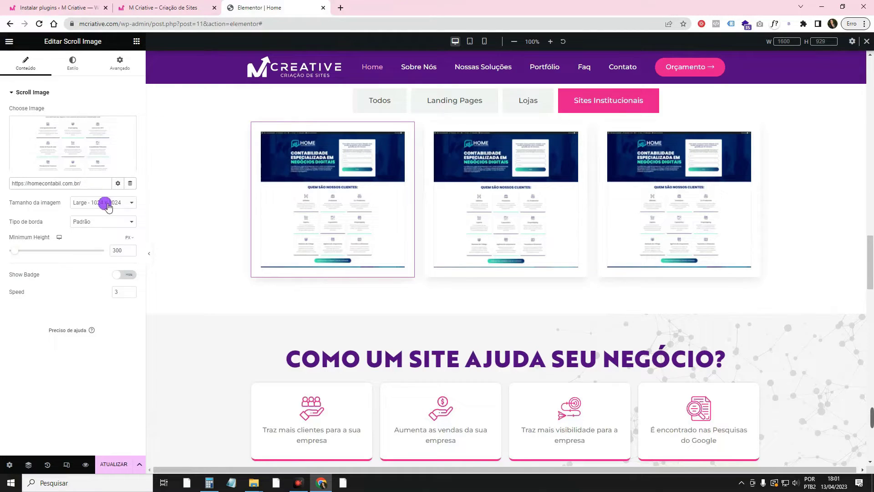
# Step: Set the thumbnail's image size to Completo, open the link in a new window, and enable its badge
pyautogui.click(108, 204)
pyautogui.click(102, 277)
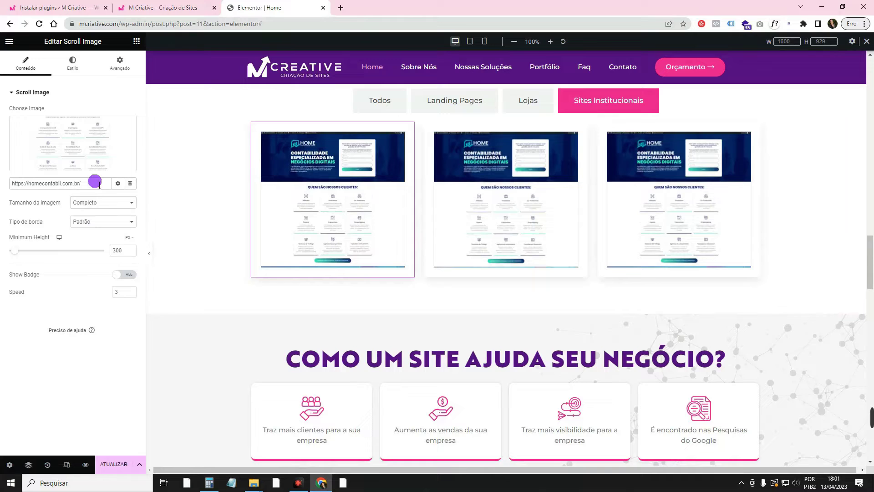
pyautogui.click(117, 183)
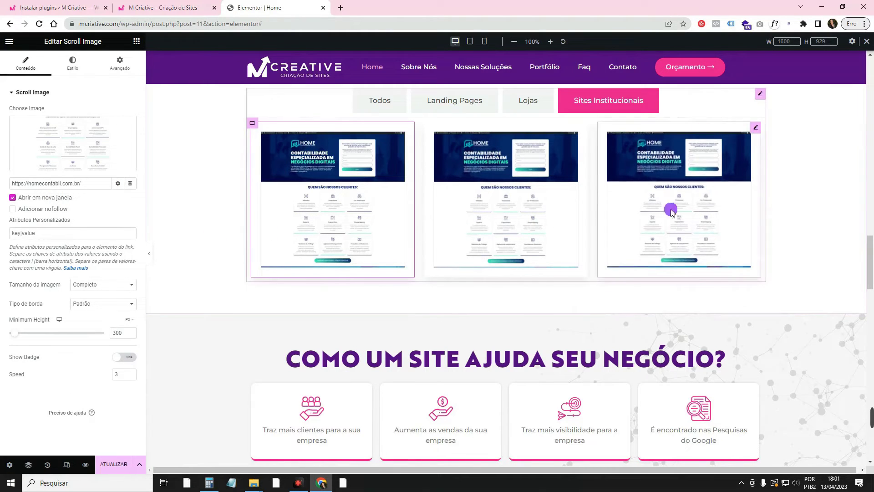
pyautogui.click(117, 183)
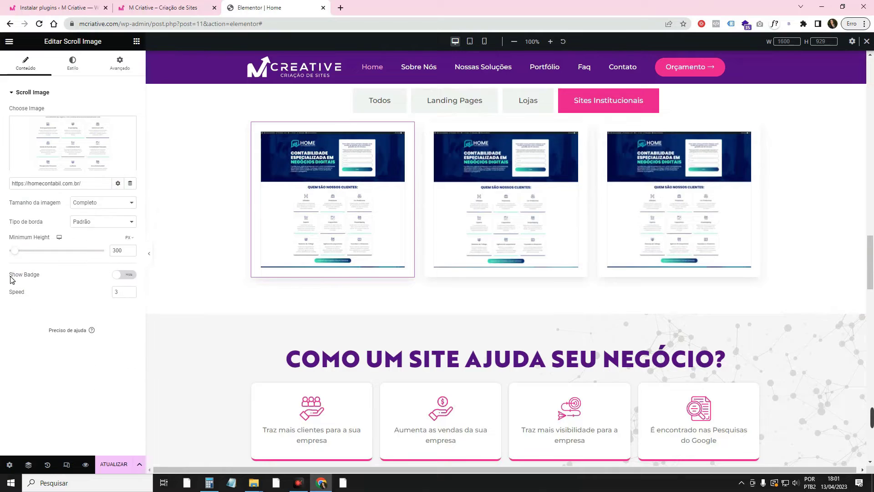
pyautogui.click(110, 278)
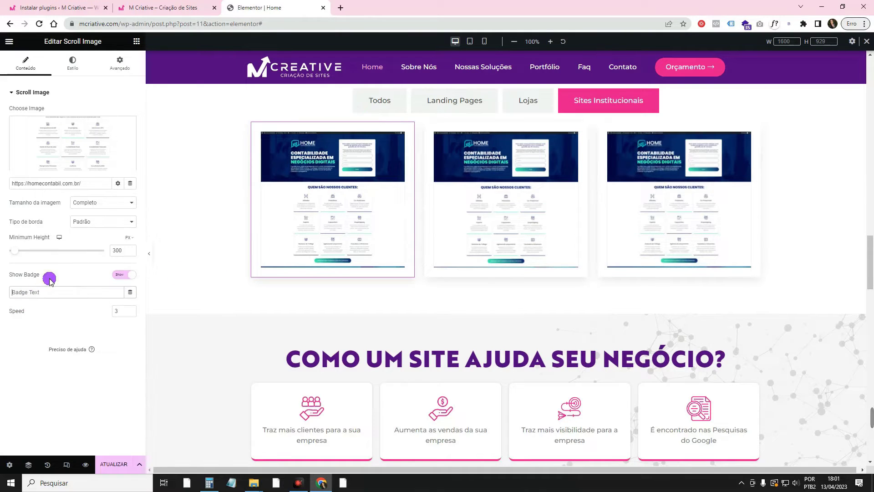
# Step: Enter 'Ver Projeto Online' as the thumbnail's Badge Text
pyautogui.scroll(4, 235, 162)
pyautogui.scroll(-1, 283, 273)
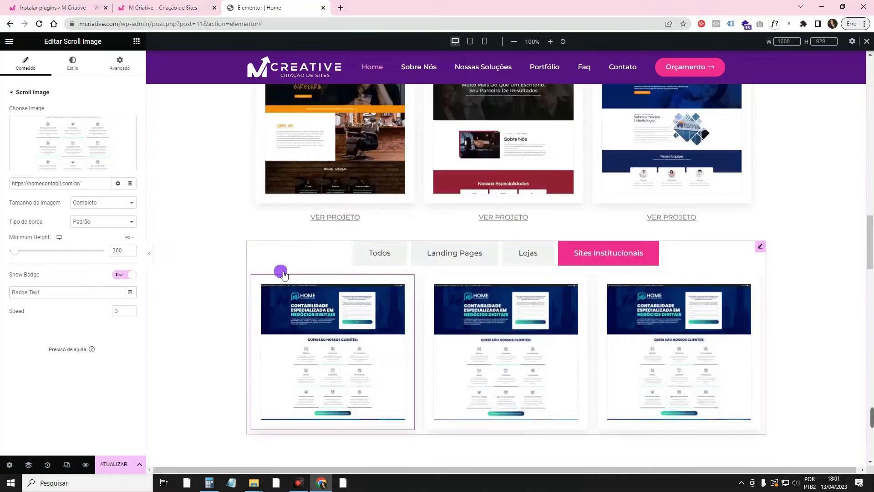
pyautogui.scroll(-2, 283, 273)
pyautogui.click(70, 294)
pyautogui.write('Ver Projeto Online')
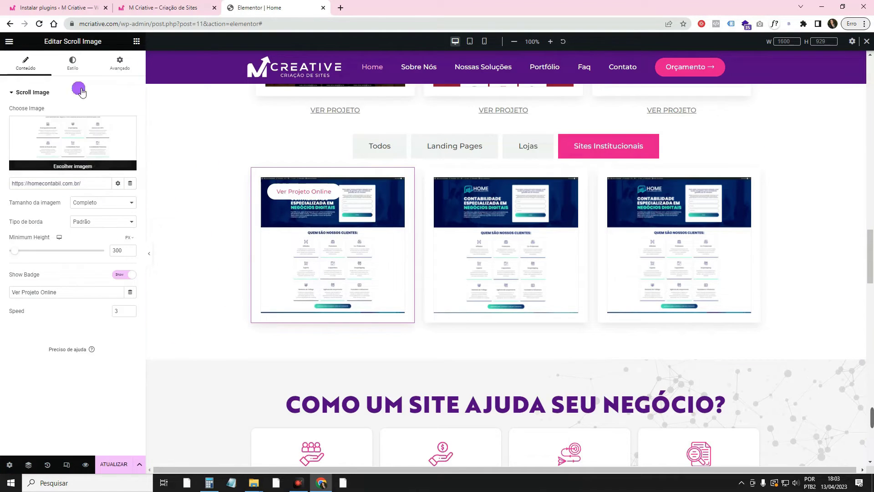
# Step: Offset the badge to 55 px left-right and 242 px top-bottom
pyautogui.click(73, 64)
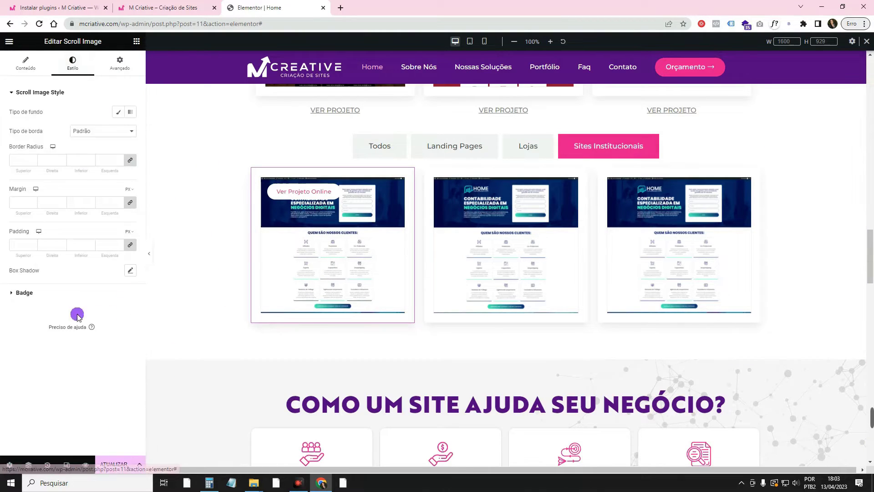
pyautogui.click(29, 298)
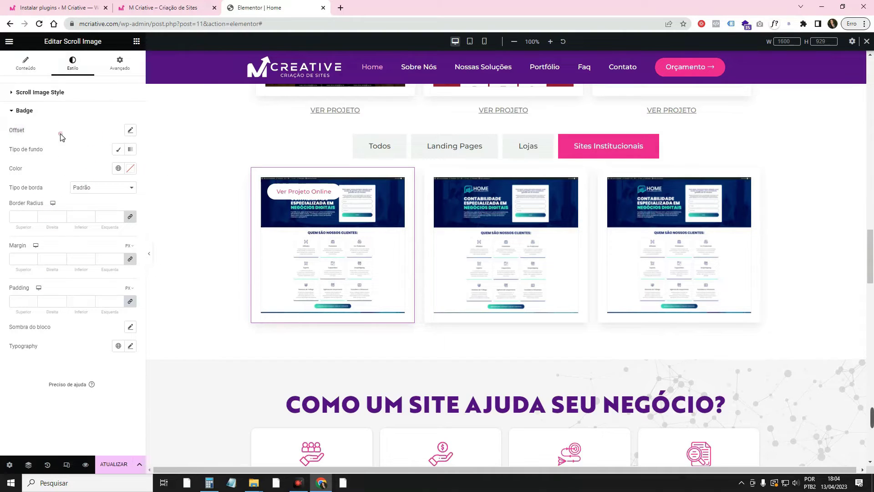
pyautogui.click(131, 131)
pyautogui.moveTo(63, 168); pyautogui.dragTo(65, 168)
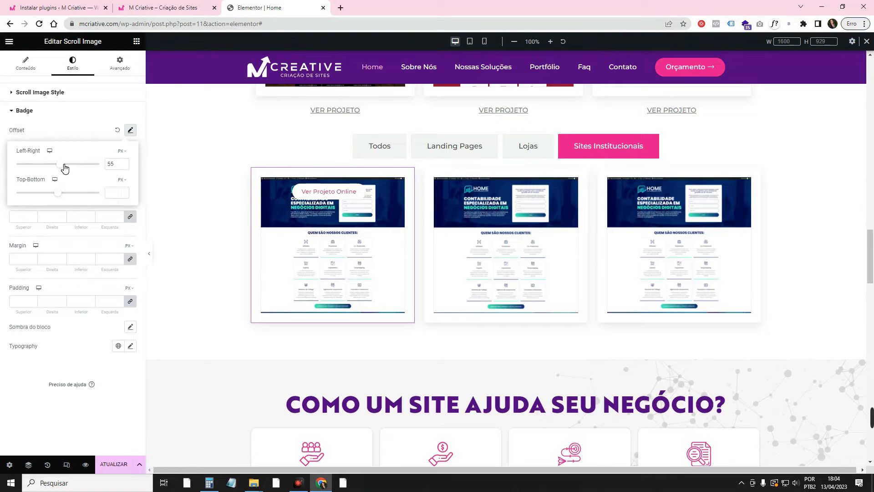
pyautogui.moveTo(62, 195); pyautogui.dragTo(69, 195)
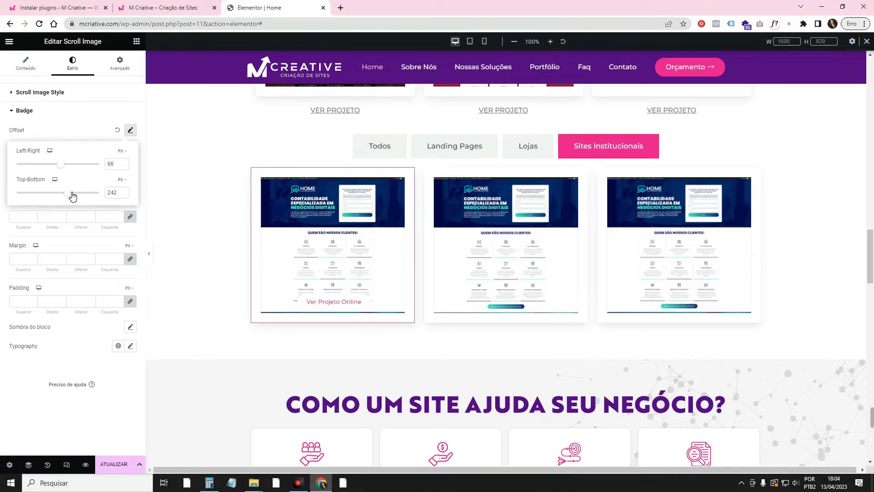
pyautogui.click(97, 127)
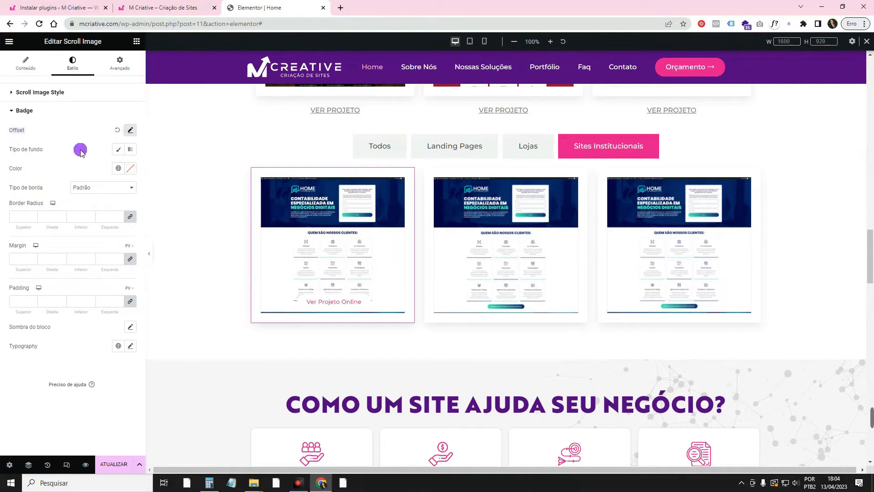
# Step: Give the badge the pink global Acento background and white #FFFFFF text
pyautogui.click(120, 150)
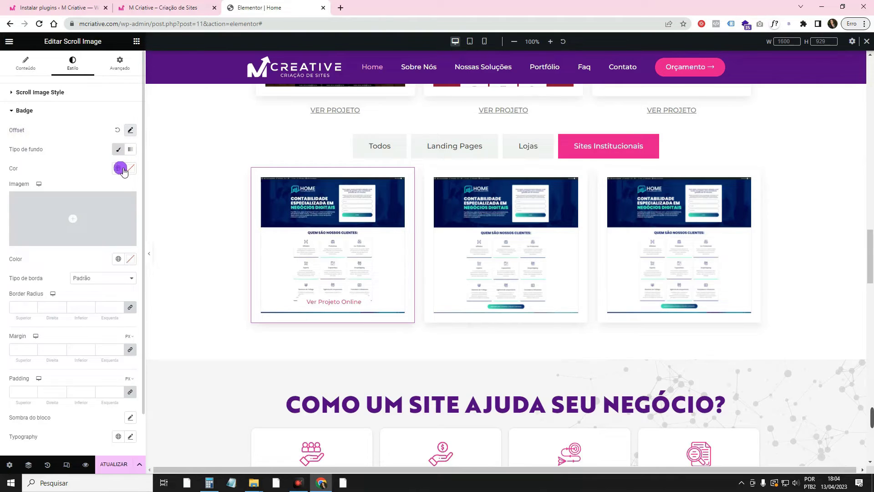
pyautogui.click(119, 168)
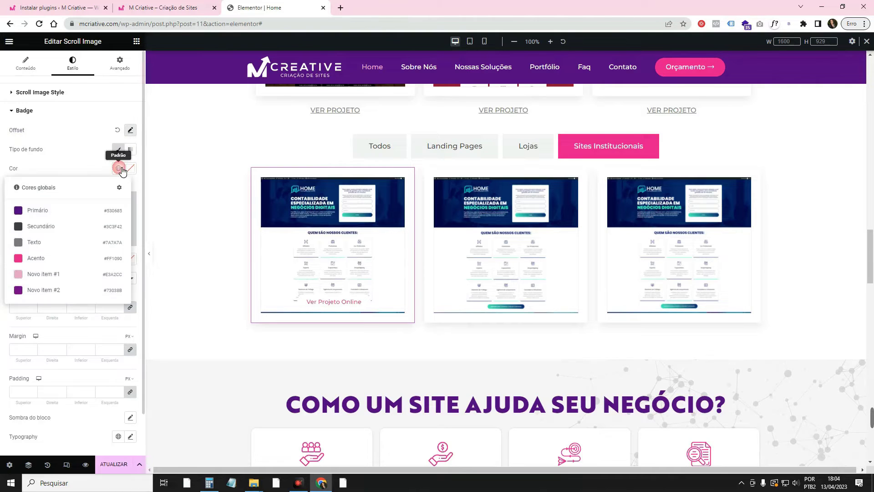
pyautogui.click(61, 258)
pyautogui.click(131, 258)
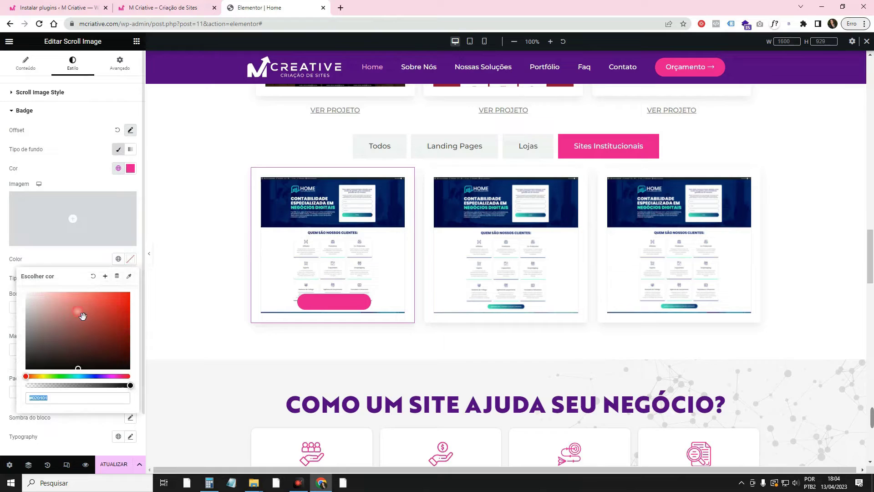
pyautogui.click(55, 263)
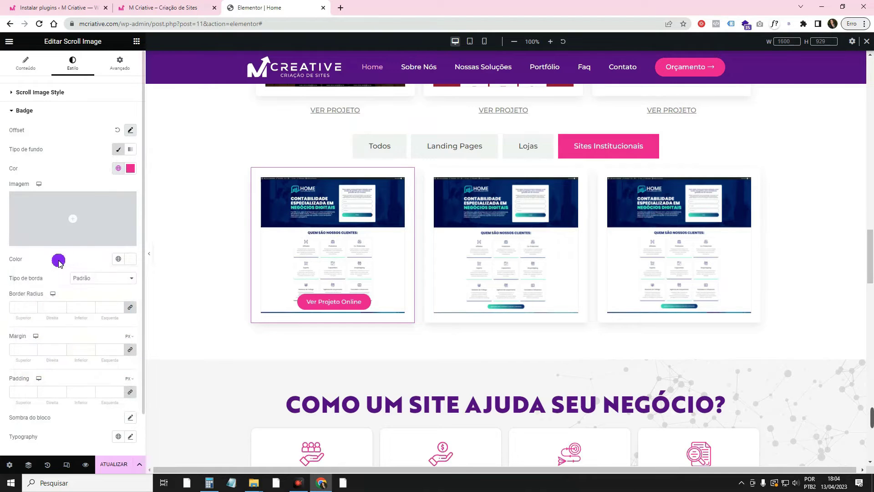
# Step: Set the badge typography's Transformação to Maiúsculas (uppercase)
pyautogui.scroll(-1, 105, 330)
pyautogui.click(136, 391)
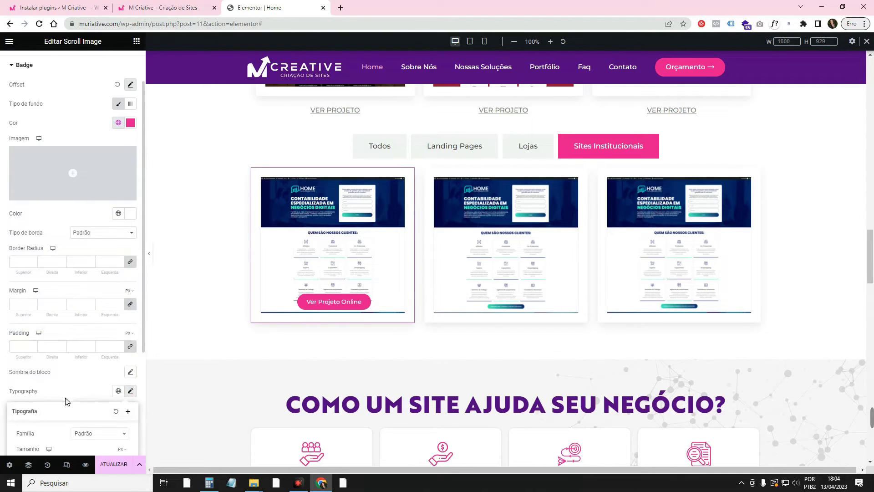
pyautogui.scroll(-3, 67, 378)
pyautogui.click(91, 363)
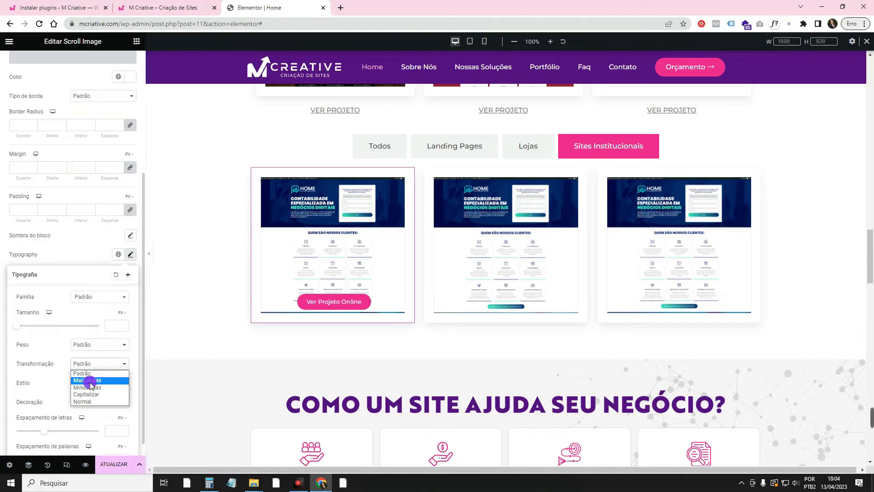
pyautogui.click(86, 382)
pyautogui.click(134, 263)
# Step: Nudge the badge slightly left by lowering its left-right offset
pyautogui.scroll(2, 336, 201)
pyautogui.scroll(-2, 195, 322)
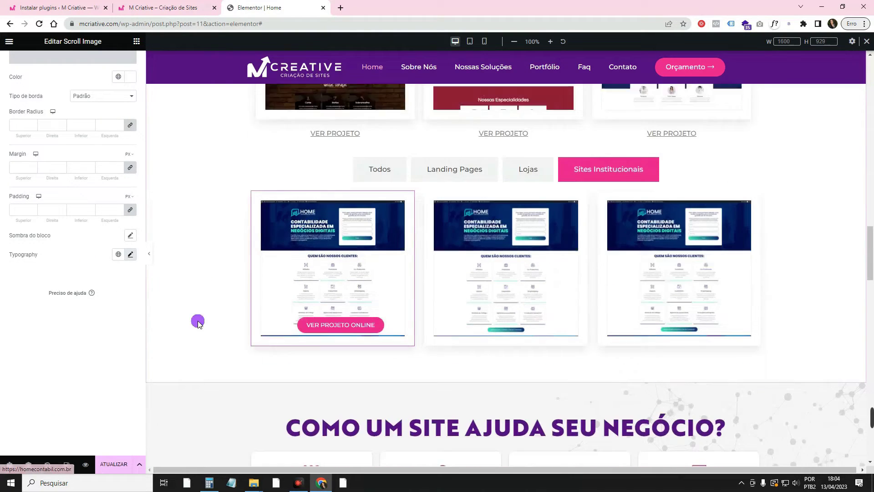
pyautogui.scroll(4, 121, 156)
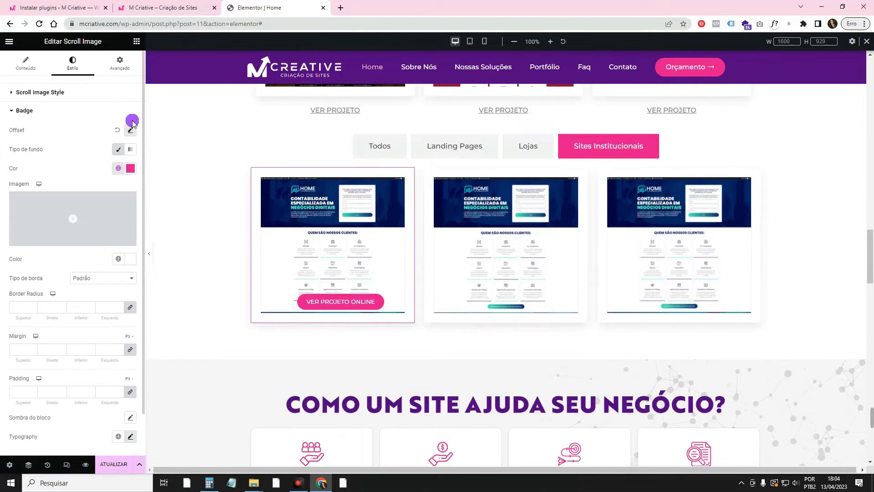
pyautogui.click(131, 130)
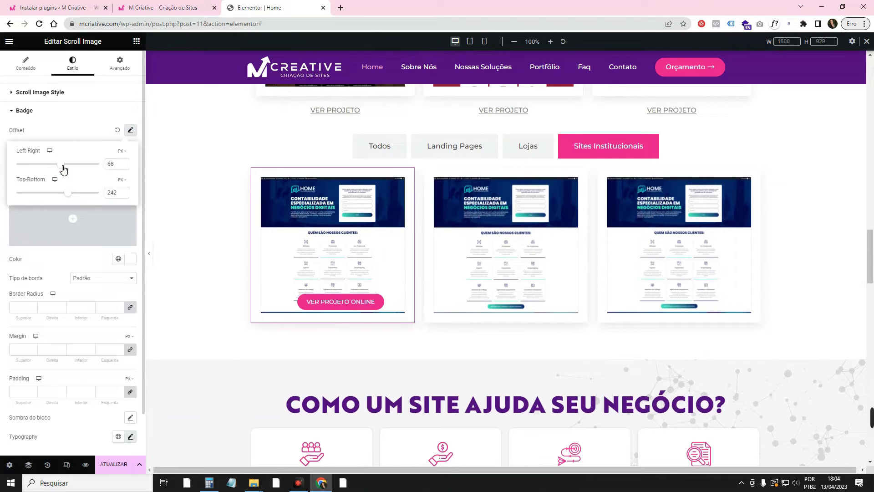
pyautogui.moveTo(64, 170); pyautogui.dragTo(58, 170)
pyautogui.click(84, 136)
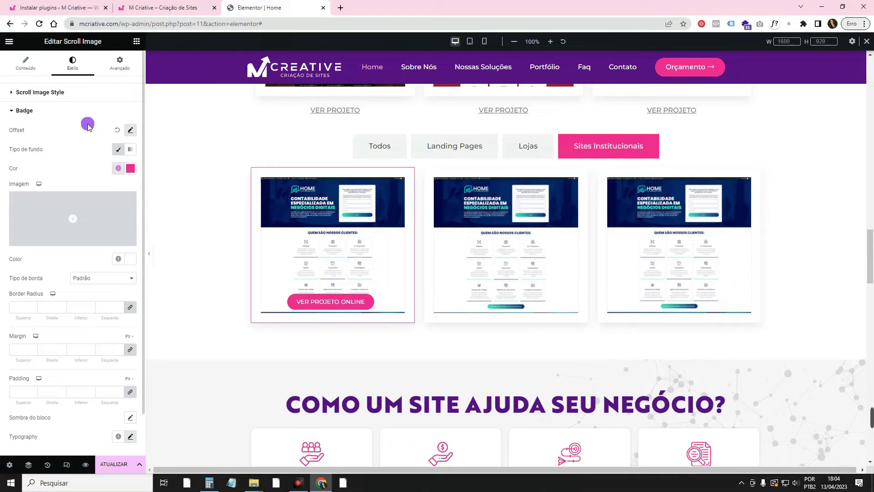
pyautogui.click(79, 92)
pyautogui.click(21, 63)
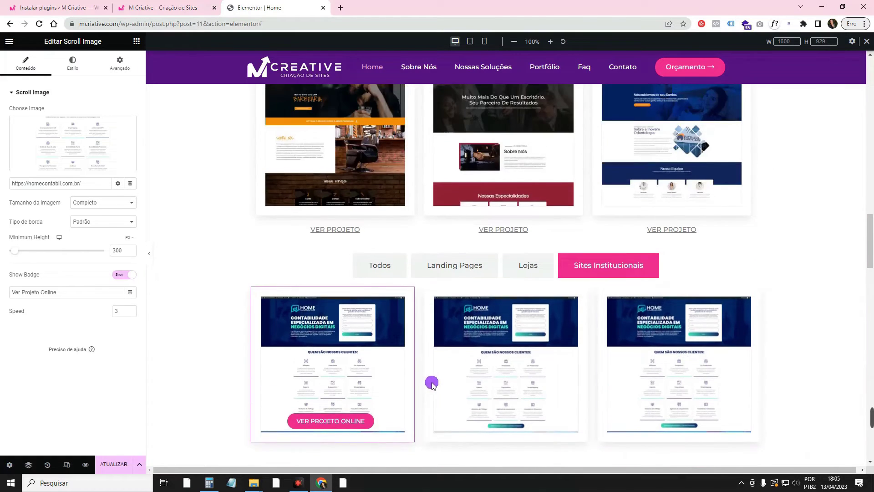
# Step: Turn on Show Badge for the middle project card
pyautogui.scroll(3, 431, 383)
pyautogui.scroll(-4, 337, 384)
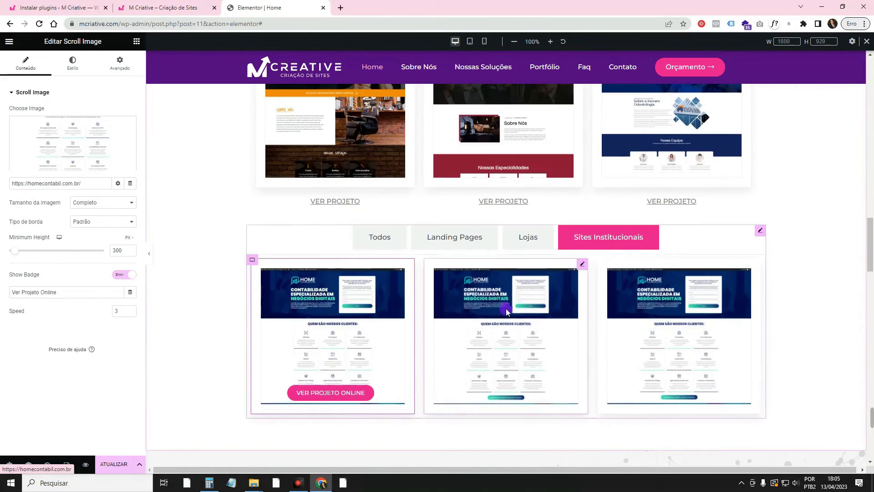
pyautogui.click(506, 309)
pyautogui.click(72, 183)
pyautogui.click(117, 269)
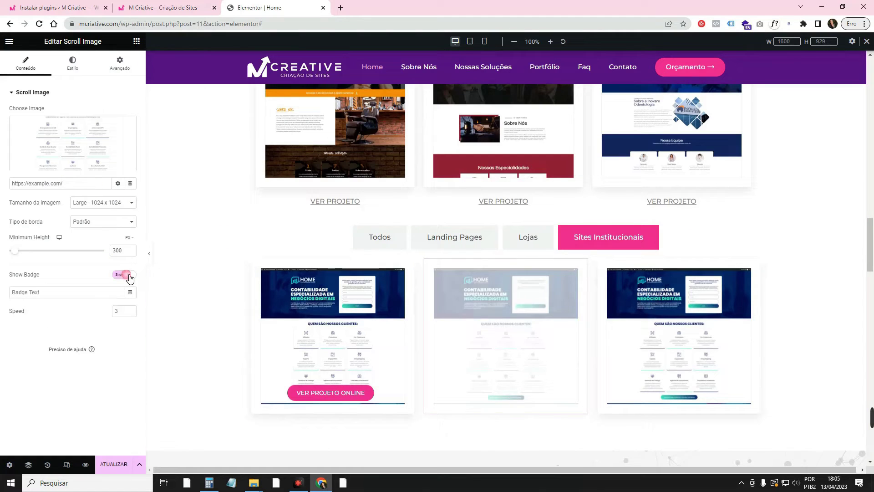
pyautogui.click(70, 294)
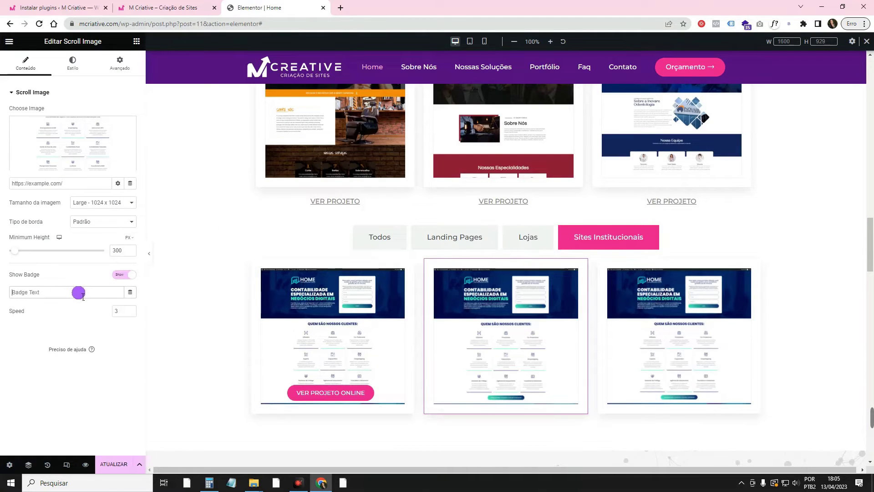
pyautogui.click(42, 184)
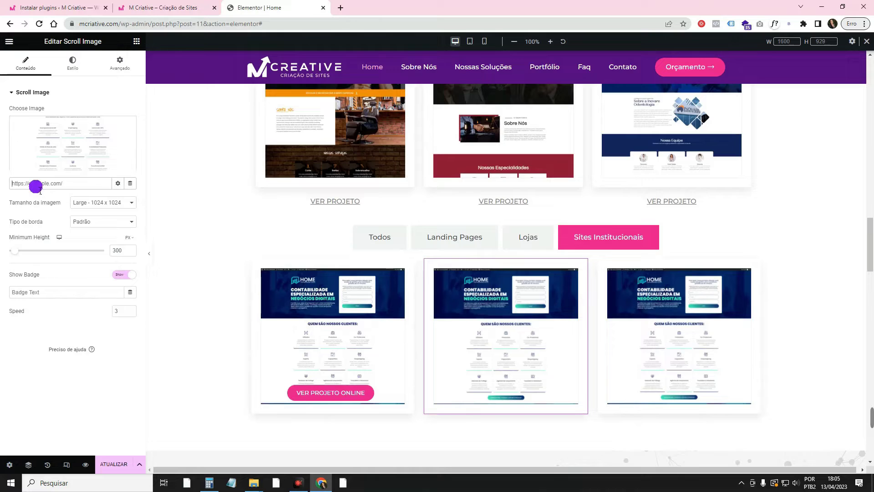
# Step: Duplicate the right project card twice to make five cards, then select their parent container
pyautogui.scroll(-2, 446, 341)
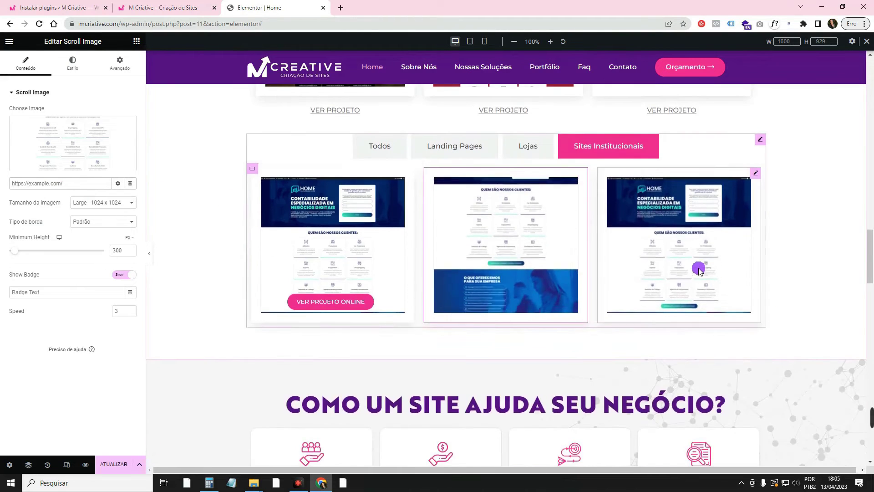
pyautogui.scroll(3, 715, 269)
pyautogui.scroll(-3, 537, 285)
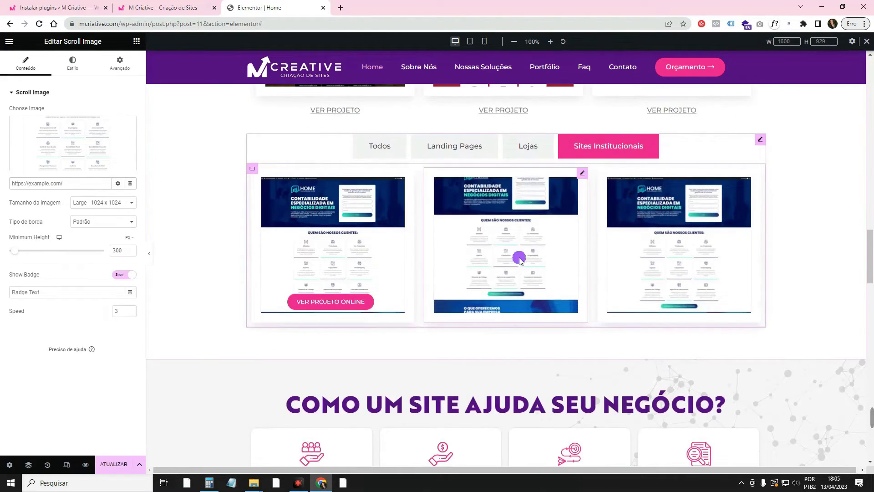
pyautogui.scroll(1, 594, 257)
pyautogui.scroll(-1, 637, 245)
pyautogui.click(669, 223)
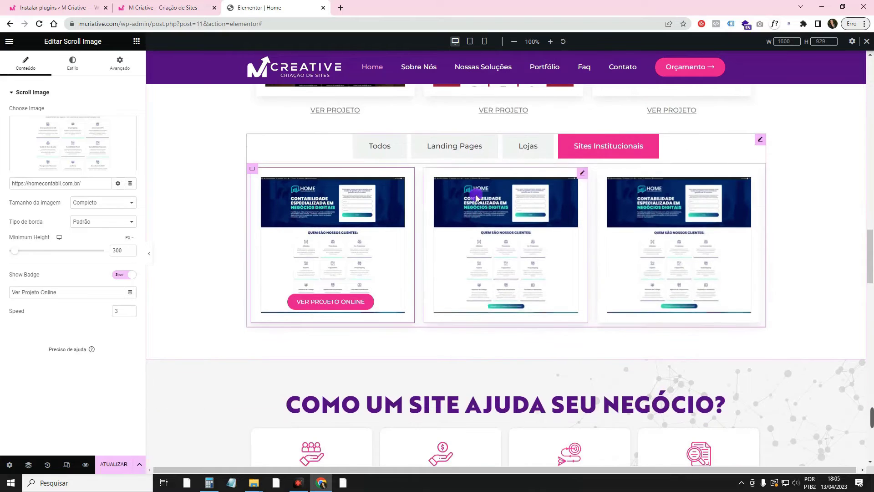
pyautogui.rightClick(680, 188)
pyautogui.click(685, 214)
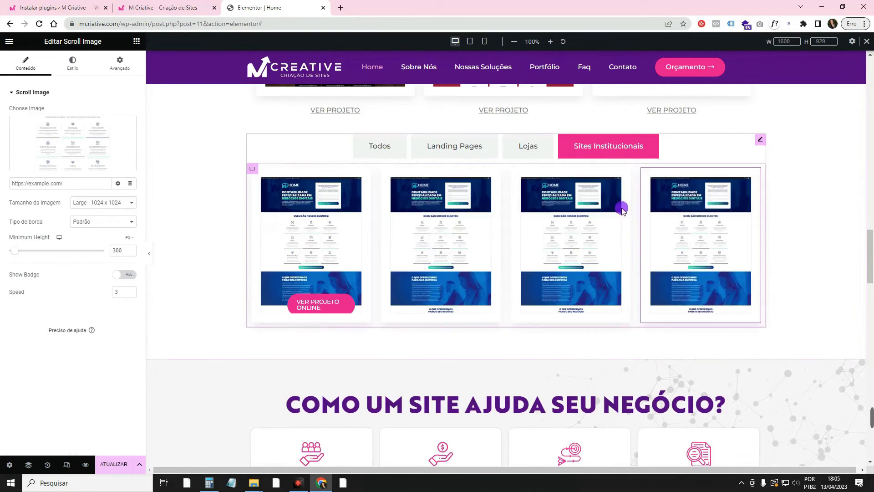
pyautogui.rightClick(687, 193)
pyautogui.click(695, 215)
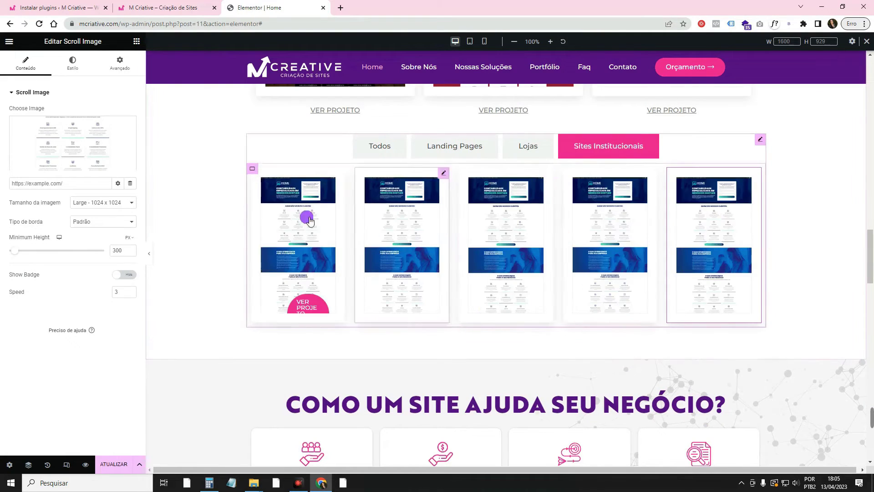
pyautogui.click(254, 169)
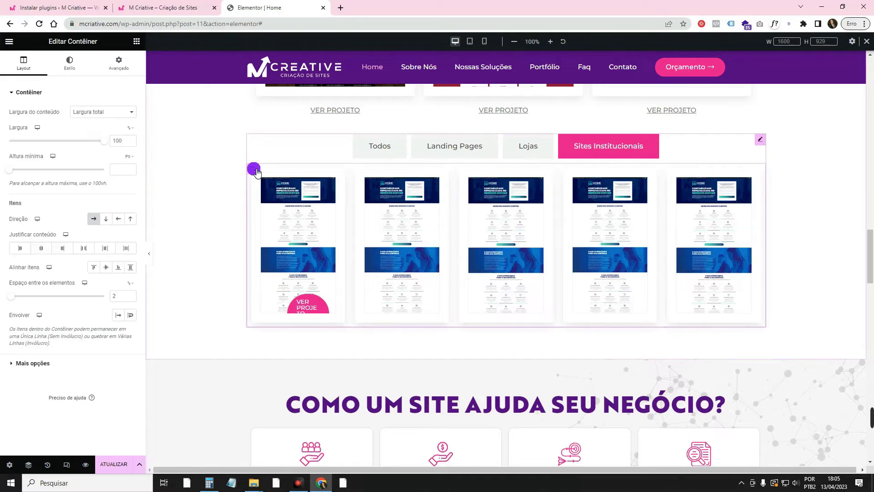
# Step: Enable Envolver so the cards wrap, and duplicate a card to add a sixth
pyautogui.click(131, 316)
pyautogui.scroll(-3, 532, 303)
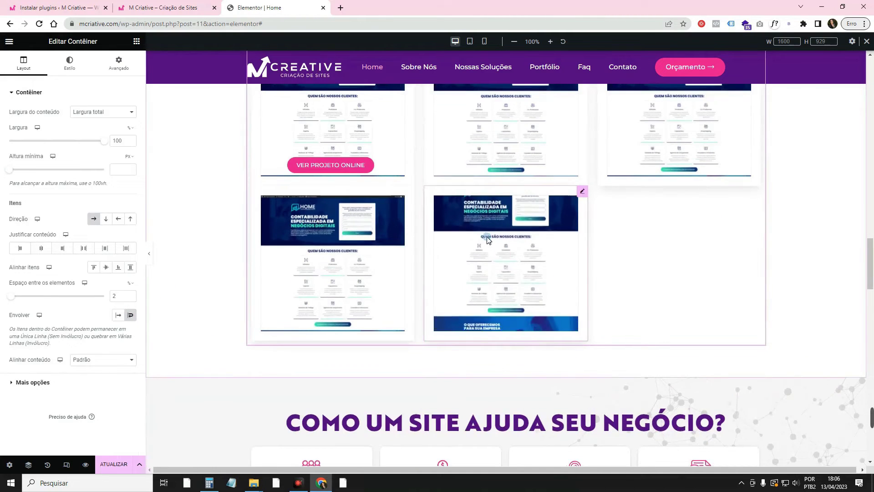
pyautogui.rightClick(486, 237)
pyautogui.click(513, 258)
pyautogui.scroll(3, 452, 259)
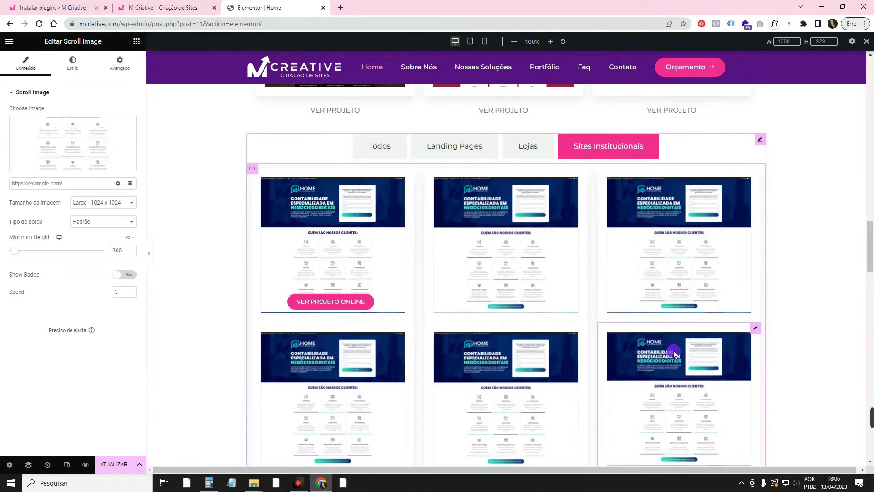
pyautogui.scroll(-2, 382, 284)
pyautogui.scroll(2, 273, 205)
# Step: Raise the cards container's Altura mínima to 764 px
pyautogui.click(253, 170)
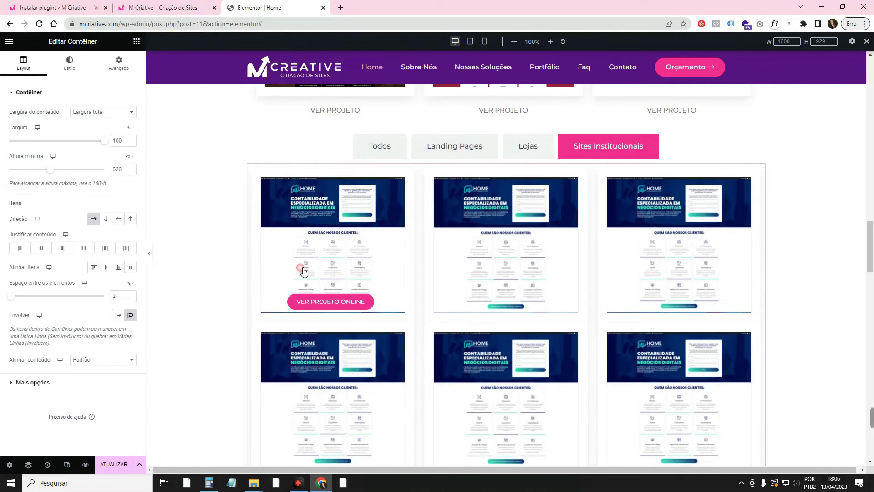
pyautogui.click(56, 168)
pyautogui.moveTo(62, 172); pyautogui.dragTo(65, 170)
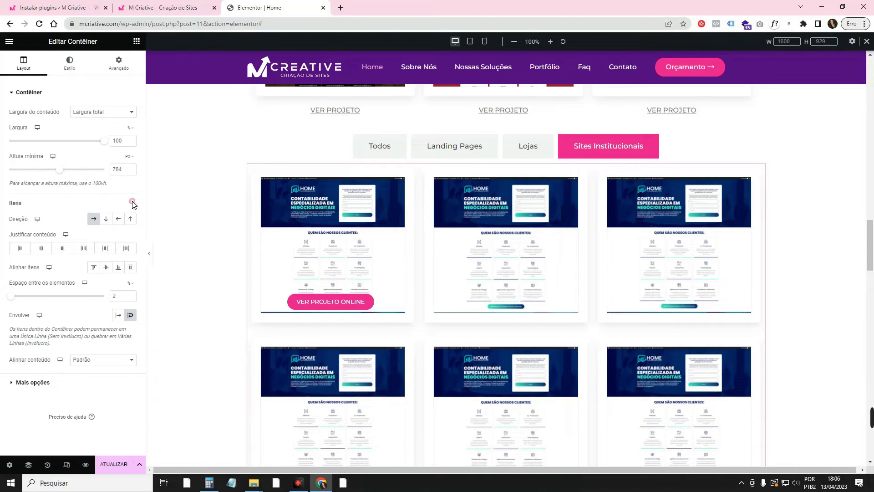
pyautogui.scroll(-3, 765, 298)
pyautogui.scroll(3, 853, 256)
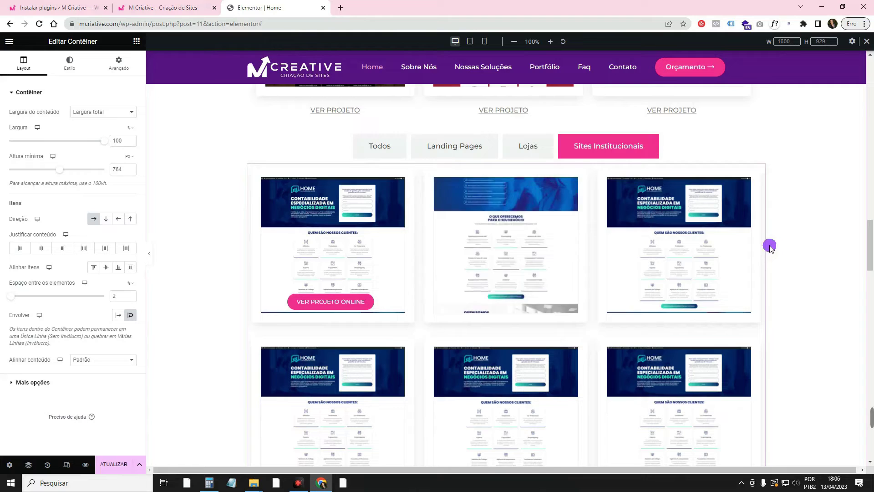
# Step: Check the six cards under the Sites Institucionais tab, then open a blank Chrome tab
pyautogui.scroll(-1, 501, 241)
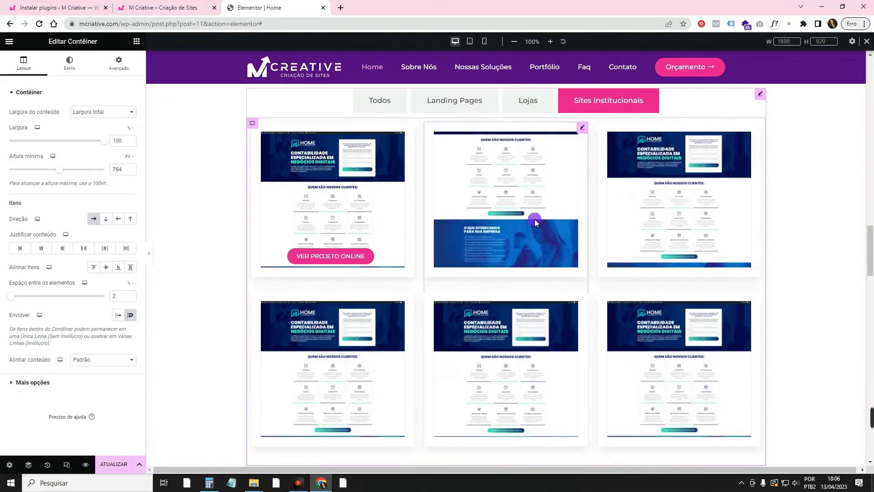
pyautogui.click(504, 200)
pyautogui.scroll(2, 592, 191)
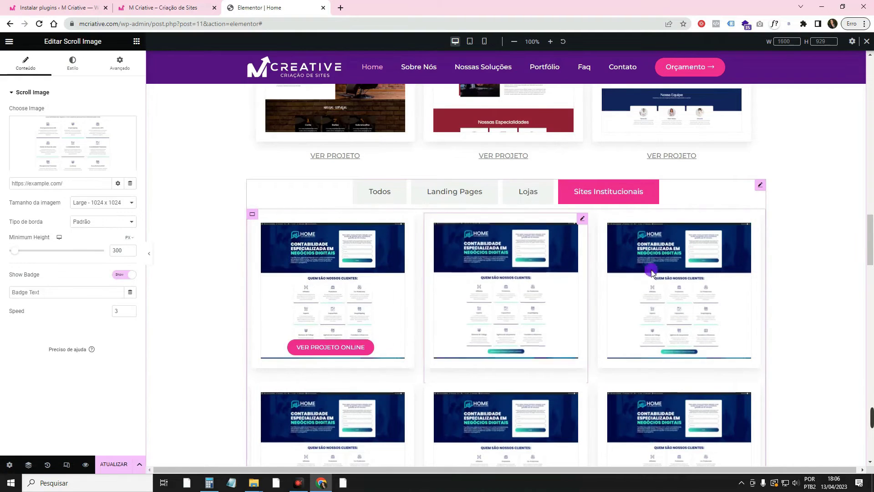
pyautogui.scroll(10, 496, 328)
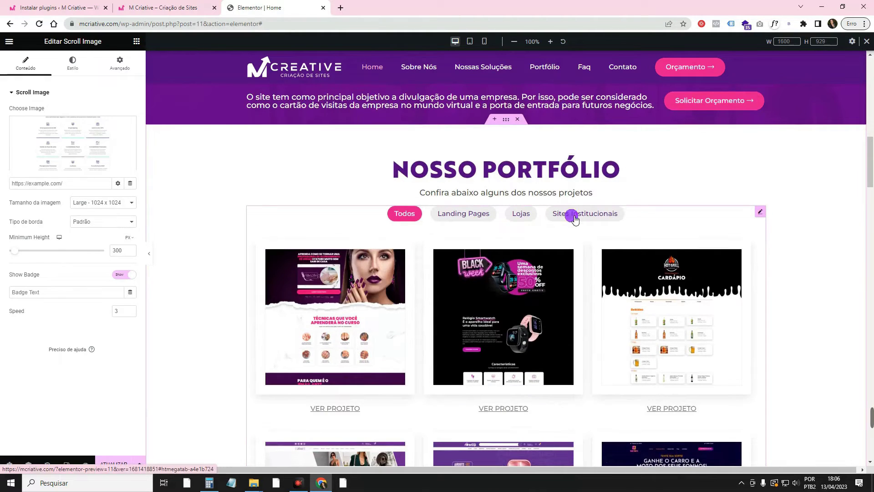
pyautogui.click(575, 218)
pyautogui.scroll(-1, 555, 238)
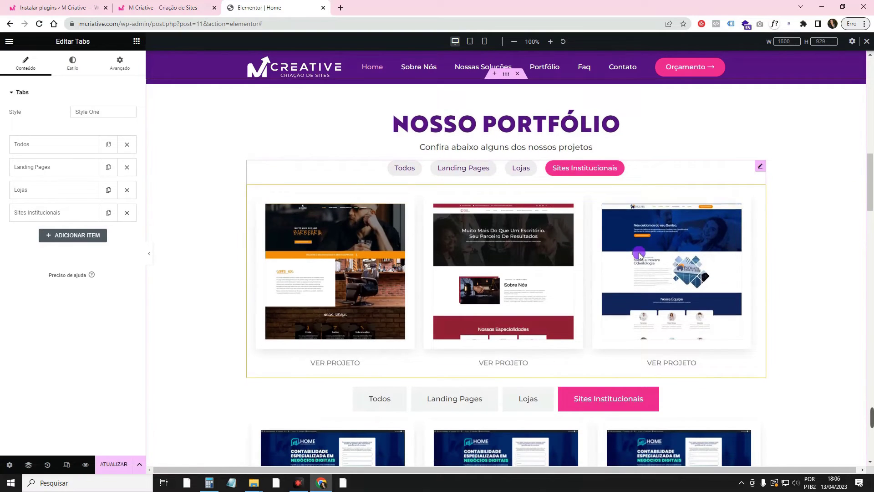
pyautogui.click(340, 8)
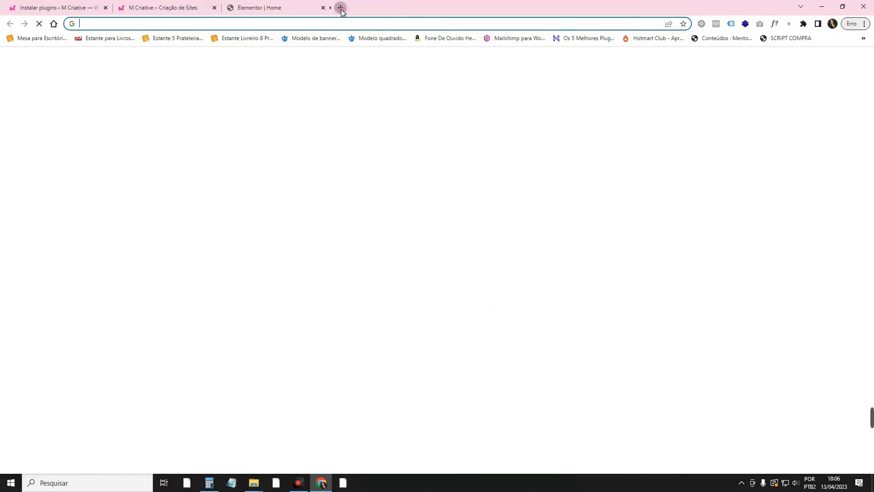
# Step: Load inovarenutricao.com.br from the 'ino' autocomplete and scroll down to its Nosso Blog section
pyautogui.write('inovarenutricao.com.br')
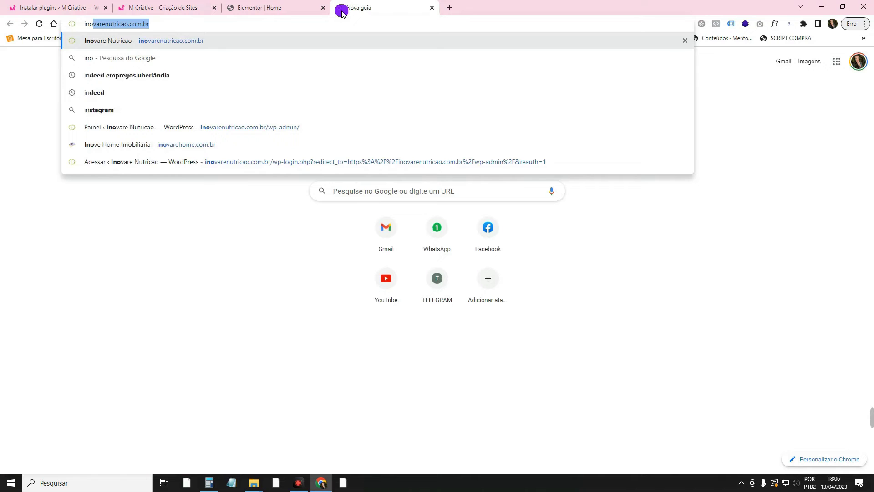
pyautogui.press('Return')
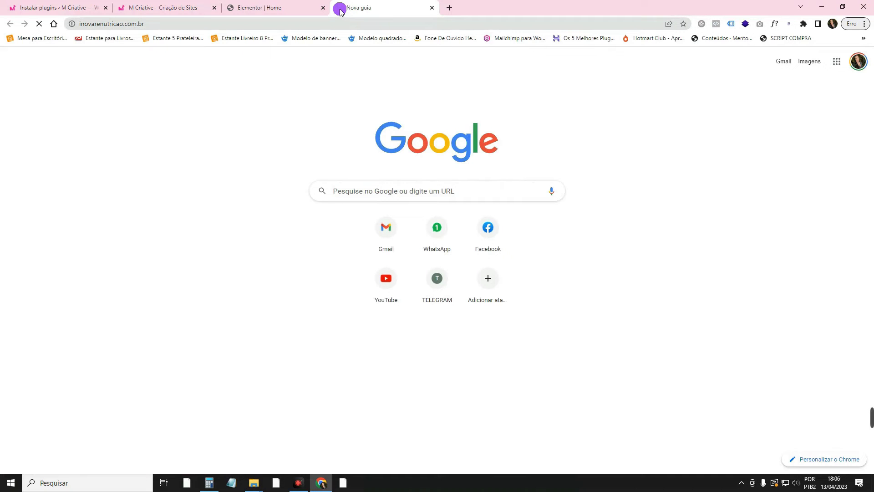
pyautogui.scroll(-8, 409, 181)
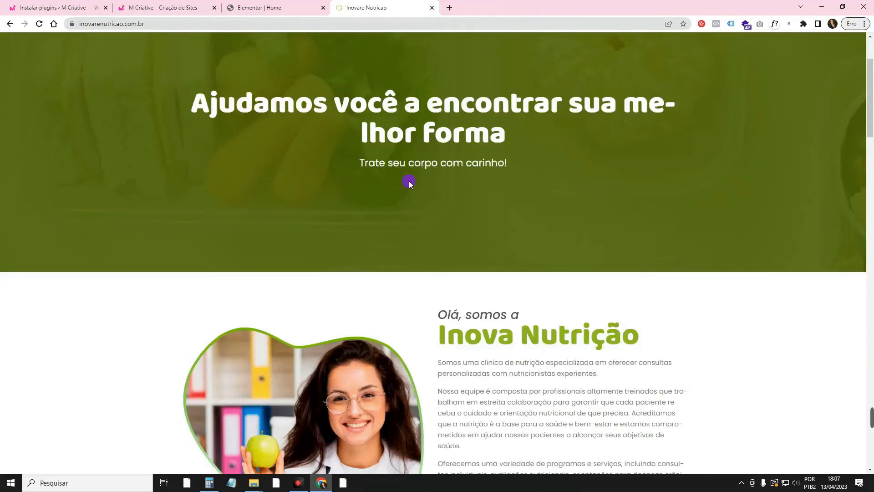
pyautogui.scroll(-15, 494, 186)
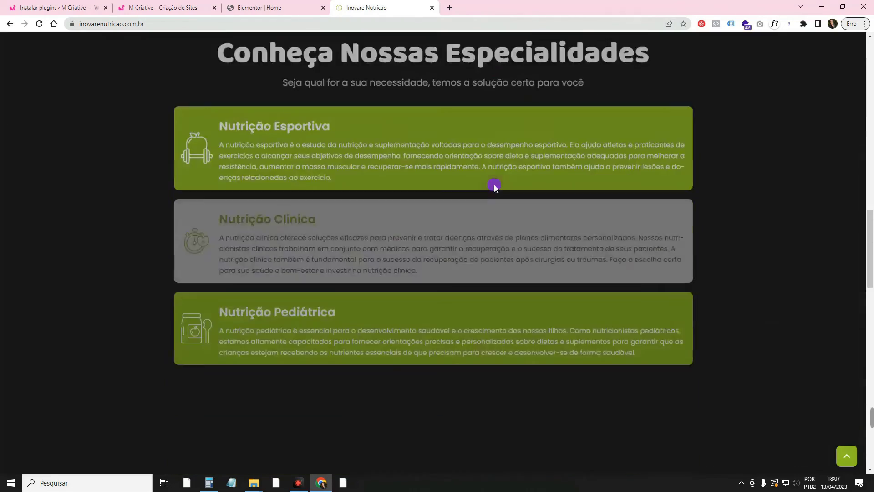
pyautogui.scroll(-15, 494, 186)
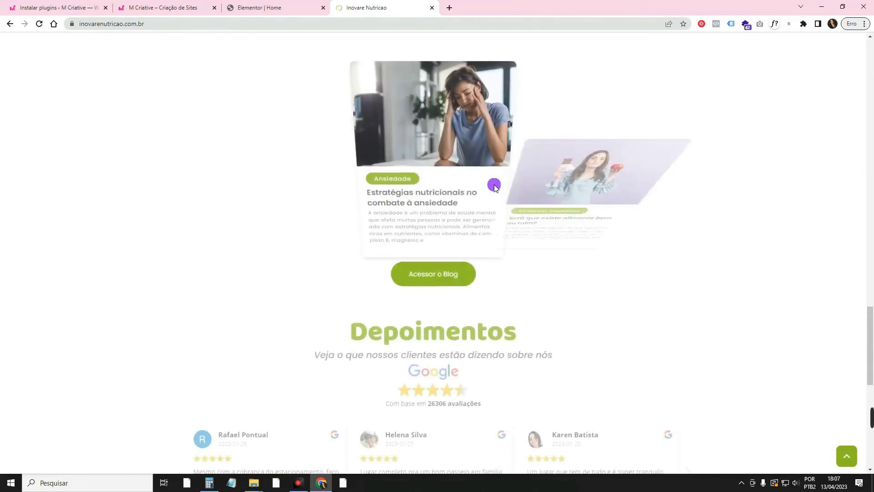
pyautogui.scroll(-3, 494, 186)
pyautogui.scroll(14, 494, 187)
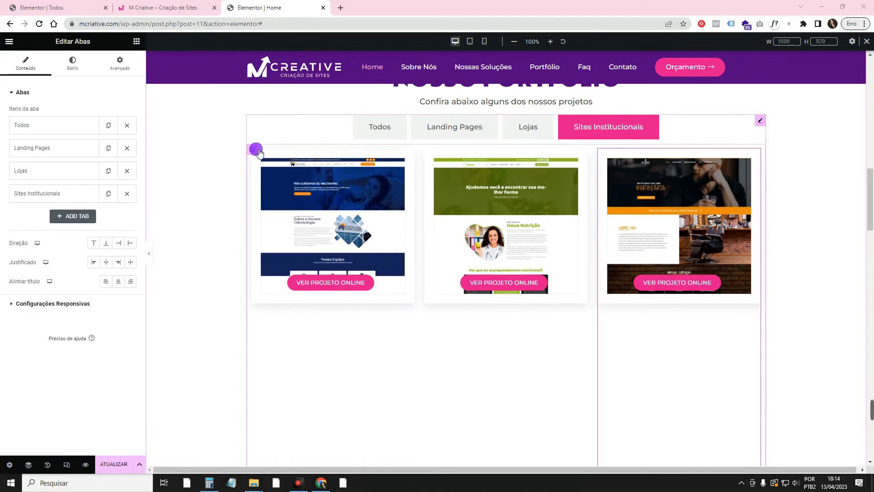
# Step: Switch Elementor to Responsive Mode and preview the page at 360 px mobile width
pyautogui.scroll(-1, 365, 101)
pyautogui.click(69, 463)
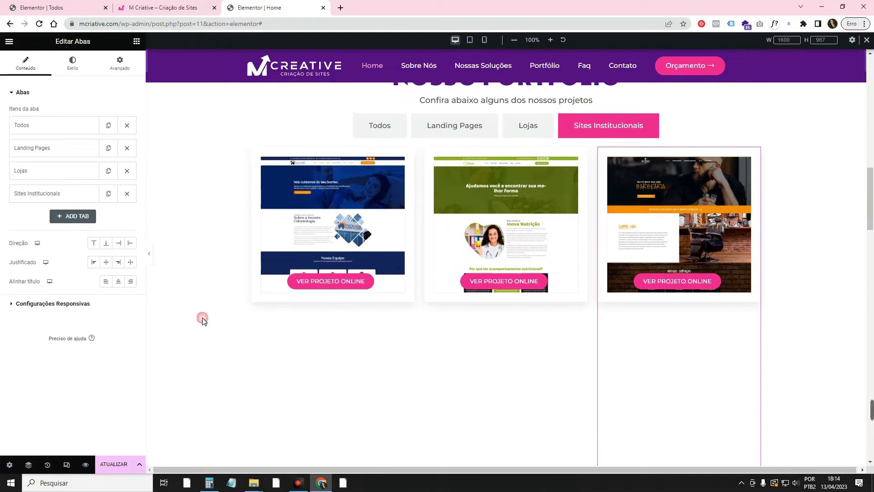
pyautogui.click(484, 41)
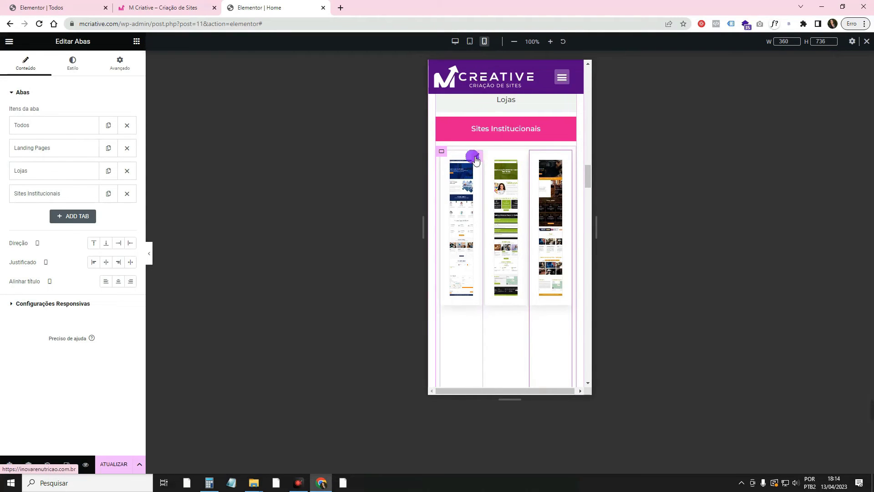
# Step: Set the first Scroll Image's Avançado width to Largura total (100%)
pyautogui.click(476, 156)
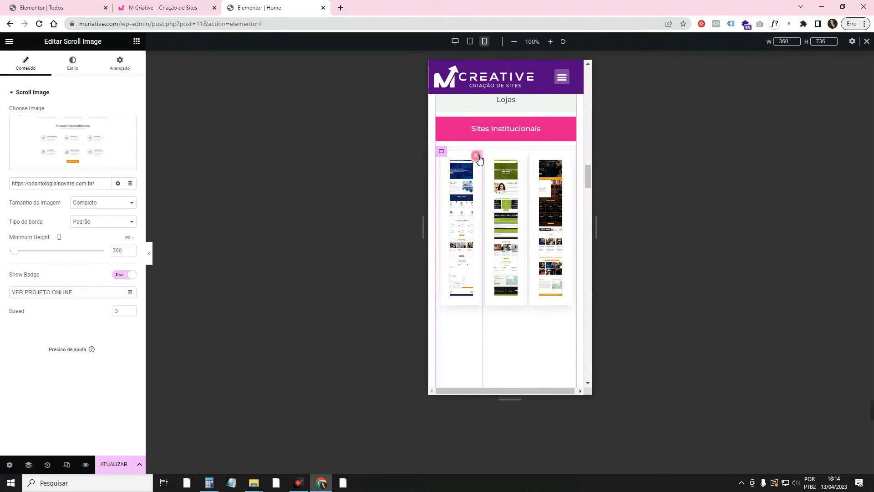
pyautogui.click(119, 64)
pyautogui.click(111, 184)
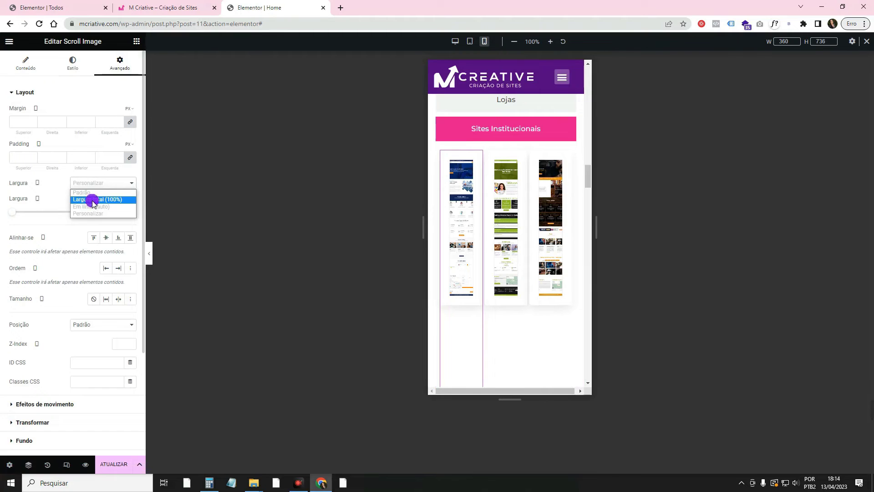
pyautogui.click(93, 199)
pyautogui.scroll(-2, 528, 227)
pyautogui.scroll(1, 530, 231)
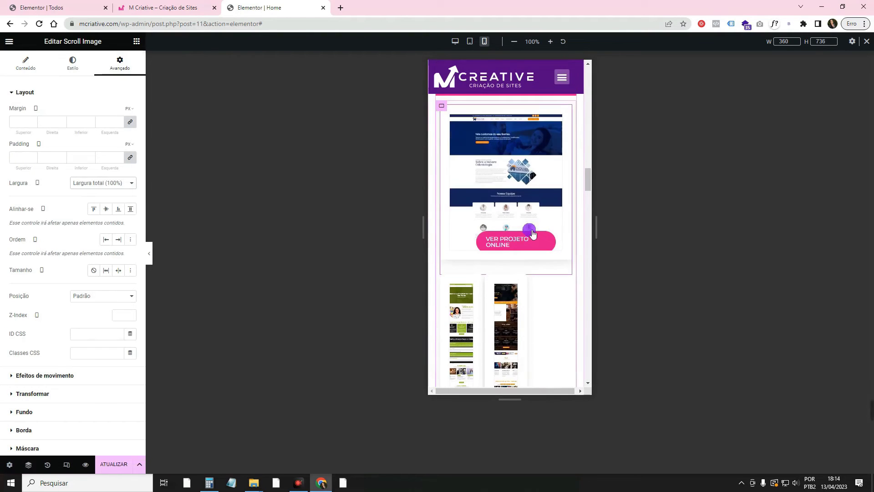
# Step: Adjust the Estilo > Badge Offset to centre the Ver Projeto Online badge
pyautogui.click(83, 71)
pyautogui.click(77, 389)
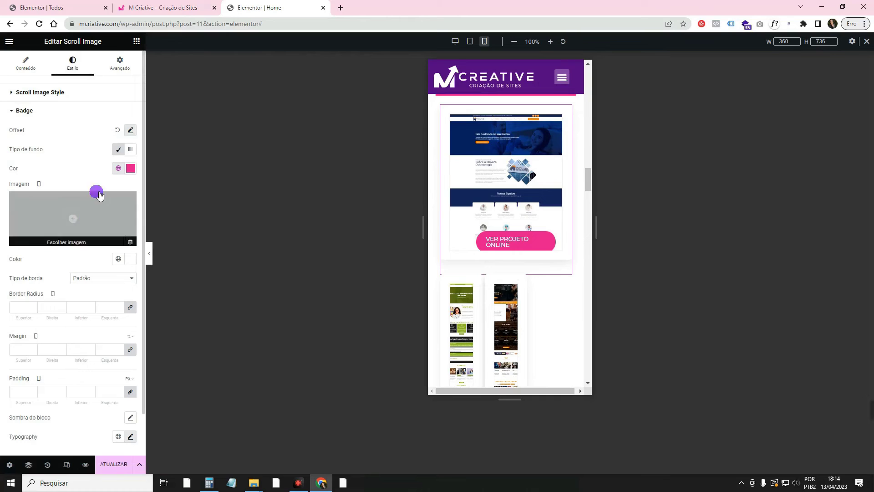
pyautogui.click(130, 130)
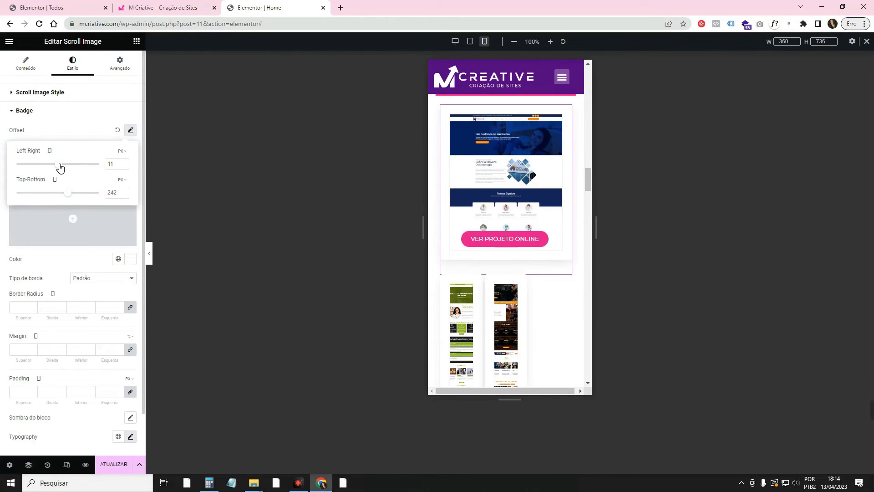
# Step: Copy the first thumbnail and paste its style onto the next two project cards
pyautogui.rightClick(517, 229)
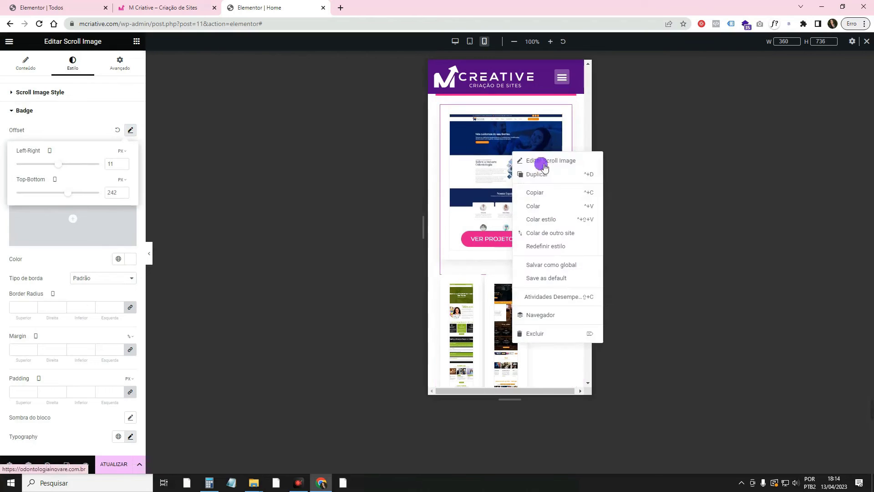
pyautogui.click(554, 197)
pyautogui.scroll(-3, 532, 218)
pyautogui.rightClick(514, 241)
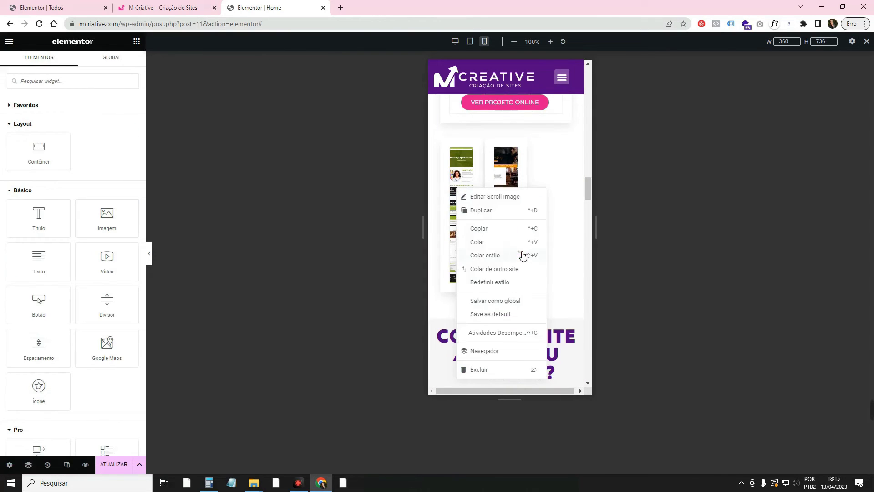
pyautogui.click(522, 256)
pyautogui.scroll(-2, 530, 273)
pyautogui.rightClick(531, 298)
pyautogui.click(532, 309)
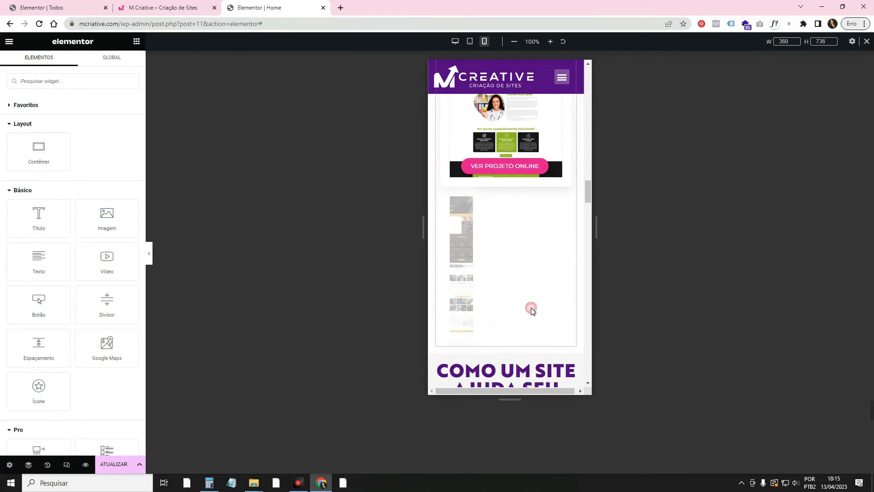
pyautogui.scroll(-1, 527, 335)
pyautogui.scroll(3, 557, 273)
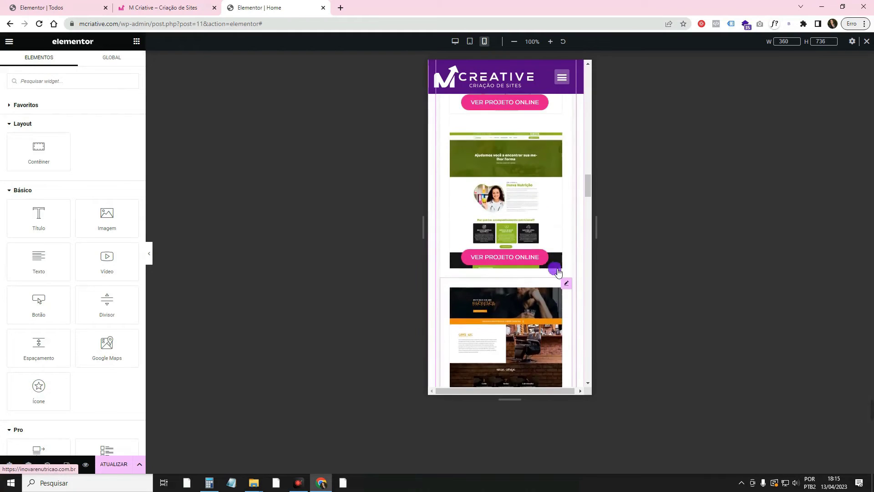
pyautogui.scroll(5, 500, 228)
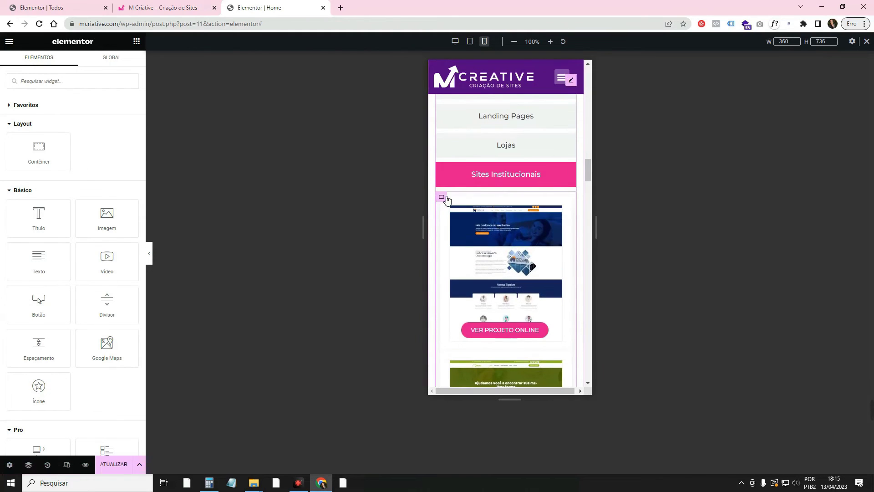
# Step: Raise the cards container's minimum height to 1088 for mobile
pyautogui.click(442, 197)
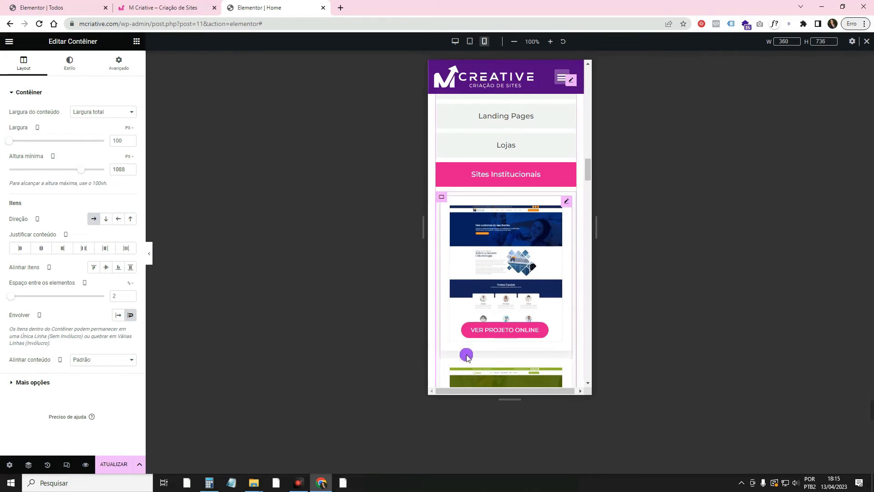
pyautogui.scroll(-7, 510, 353)
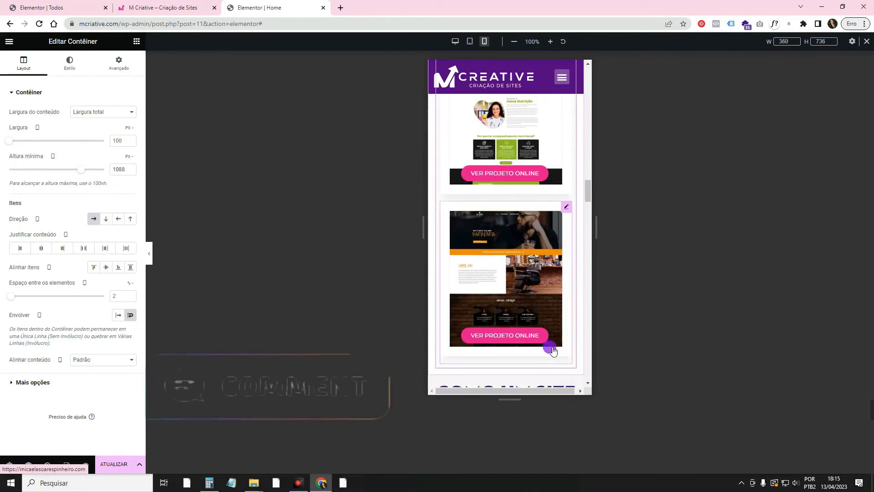
pyautogui.scroll(-3, 552, 350)
pyautogui.scroll(9, 513, 271)
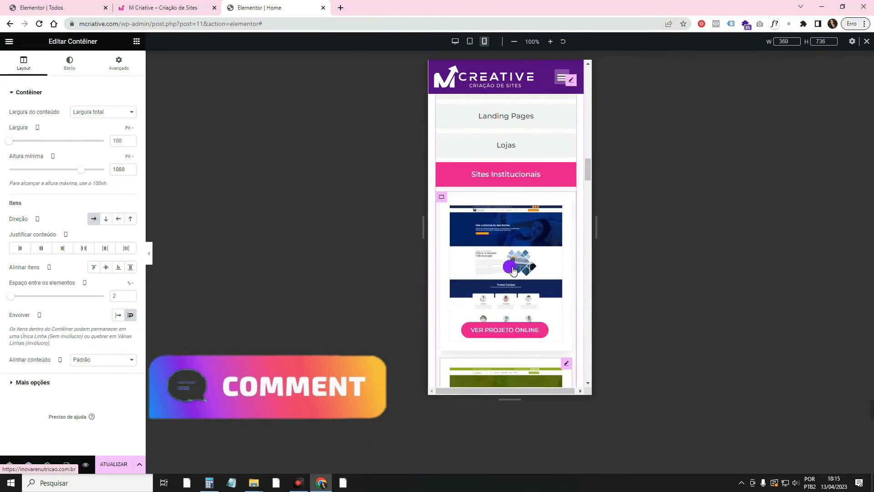
# Step: Return to desktop view and copy the first Odontologia project card
pyautogui.click(455, 42)
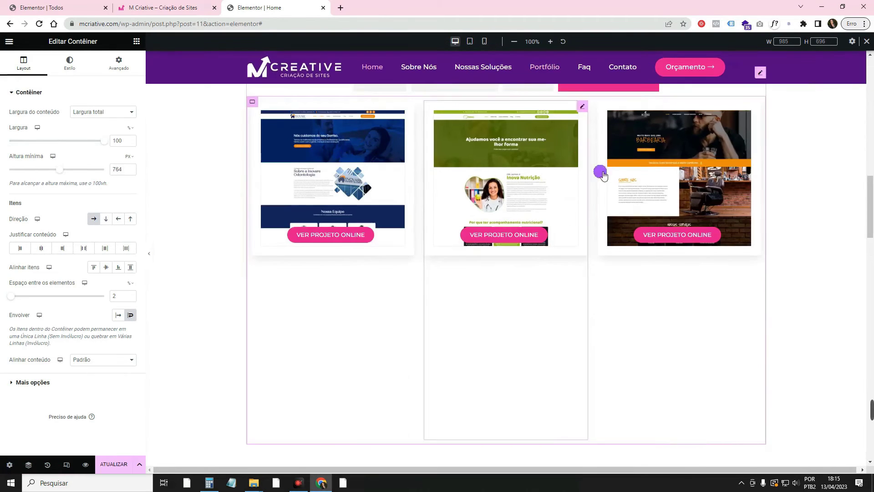
pyautogui.scroll(-2, 590, 281)
pyautogui.rightClick(299, 222)
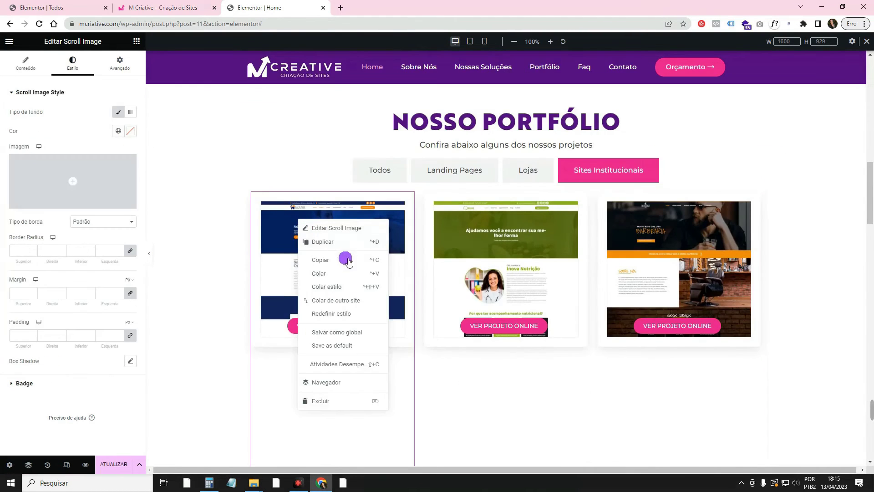
pyautogui.click(348, 262)
# Step: Paste the card into the empty Lojas tab and duplicate it
pyautogui.click(524, 172)
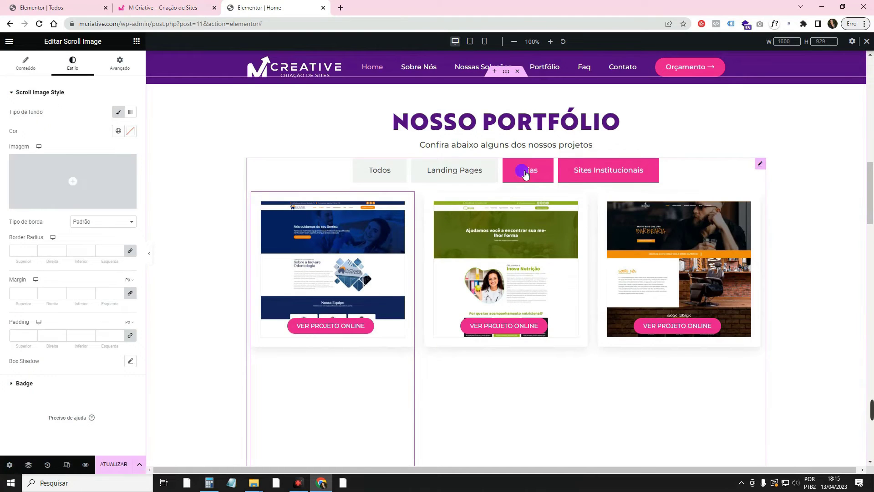
pyautogui.rightClick(352, 236)
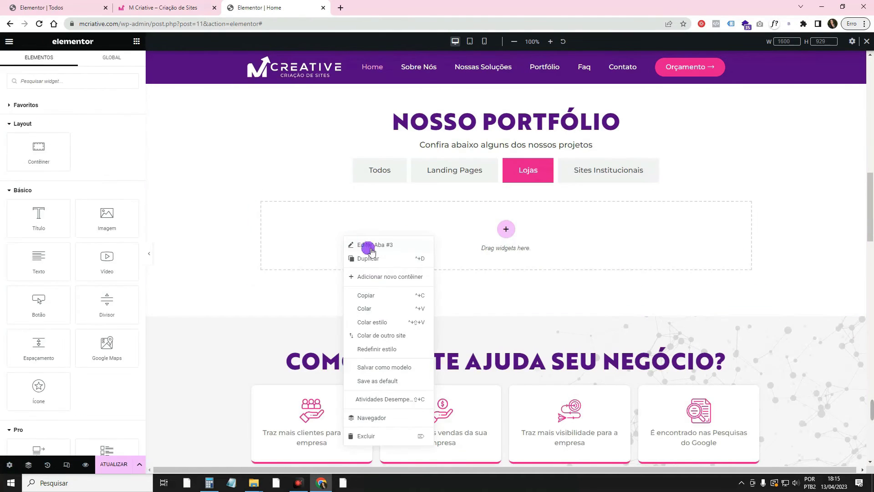
pyautogui.click(385, 310)
pyautogui.rightClick(360, 223)
pyautogui.click(382, 245)
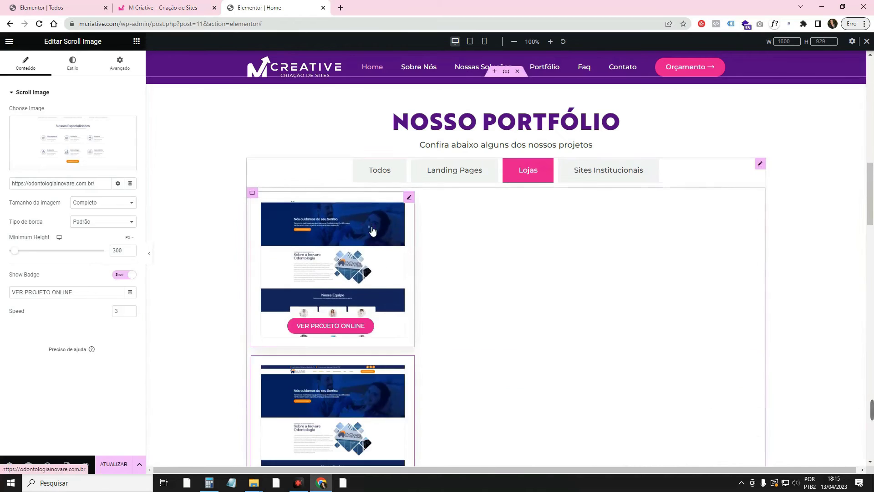
# Step: Check the Sites Institucionais tab's content, then go back to the Lojas tab
pyautogui.rightClick(369, 228)
pyautogui.click(394, 249)
pyautogui.click(609, 170)
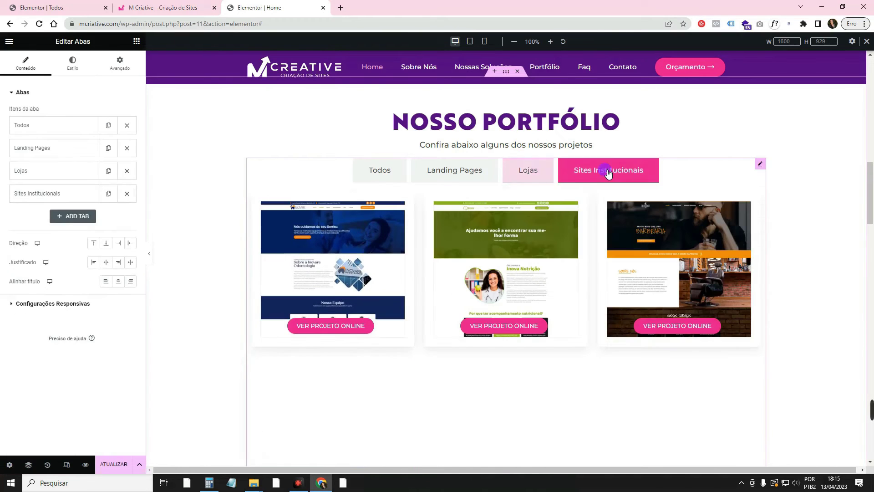
pyautogui.rightClick(253, 195)
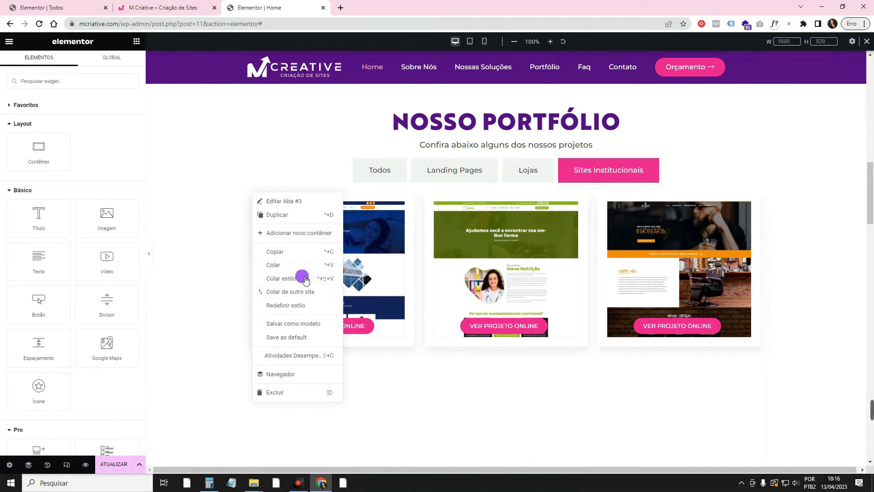
pyautogui.click(533, 171)
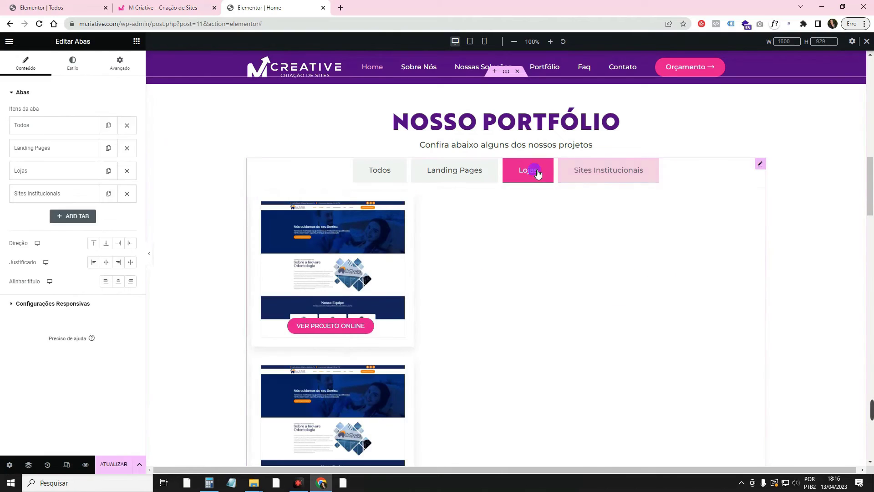
# Step: Give the Lojas container a 2% gap and Linha direction, then select the Landing Pages container
pyautogui.click(253, 193)
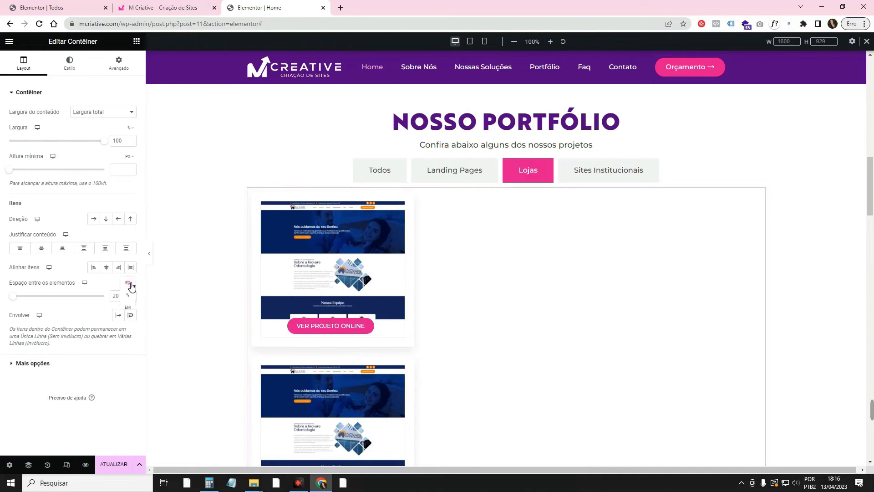
pyautogui.click(122, 295)
pyautogui.press('BackSpace')
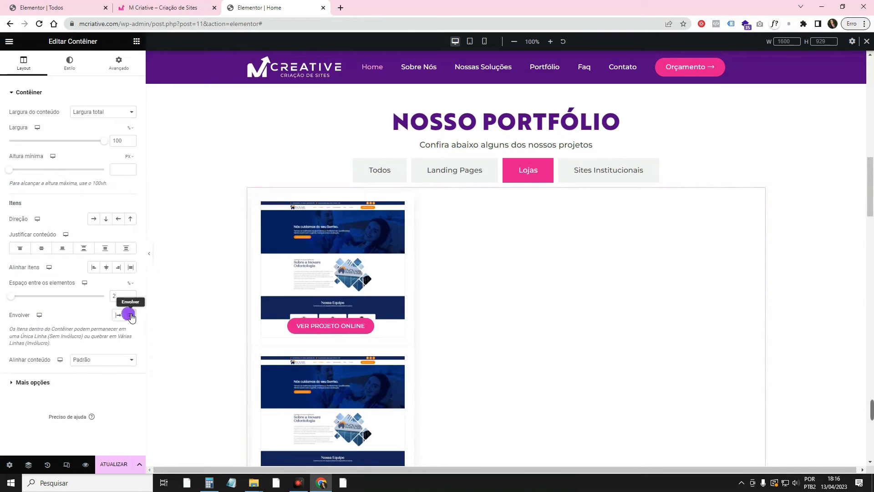
pyautogui.click(98, 219)
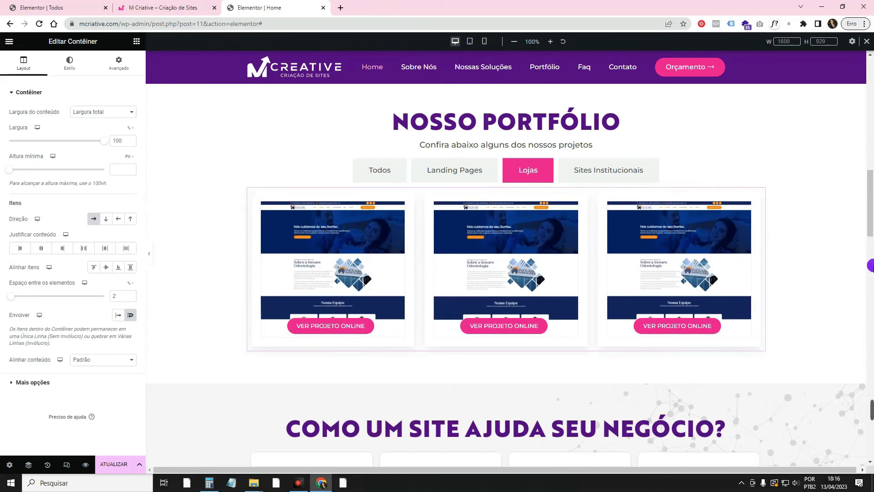
pyautogui.click(458, 178)
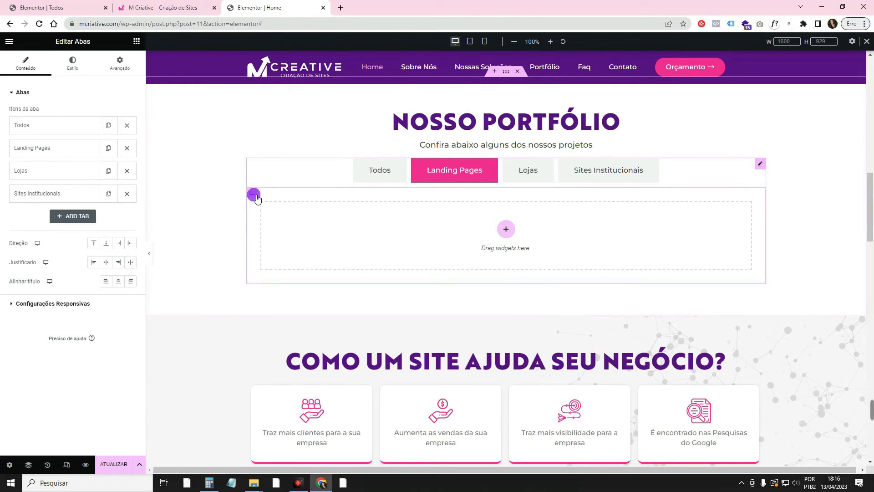
pyautogui.click(254, 194)
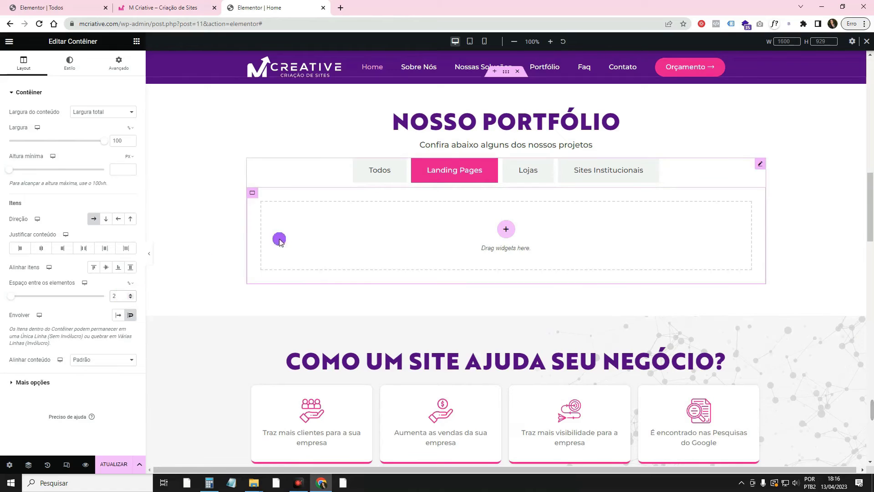
# Step: Paste the project card into Landing Pages and duplicate it four times
pyautogui.rightClick(325, 247)
pyautogui.click(326, 310)
pyautogui.rightClick(337, 224)
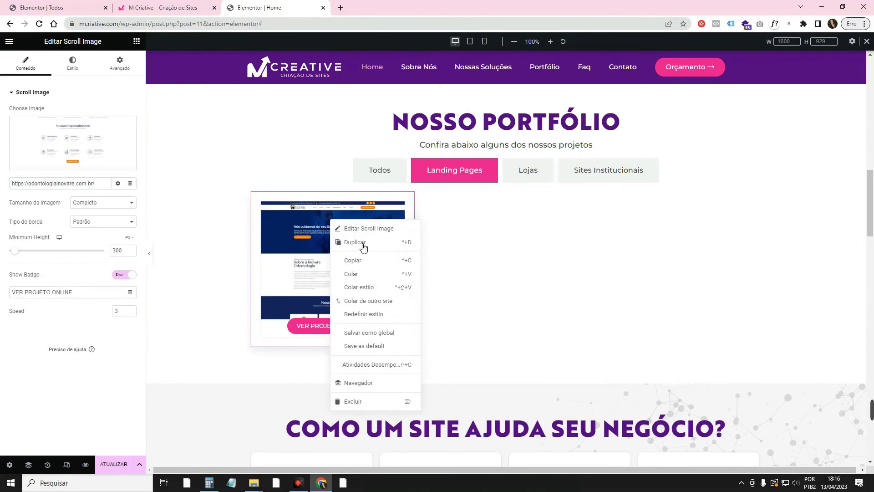
pyautogui.click(361, 248)
pyautogui.rightClick(386, 231)
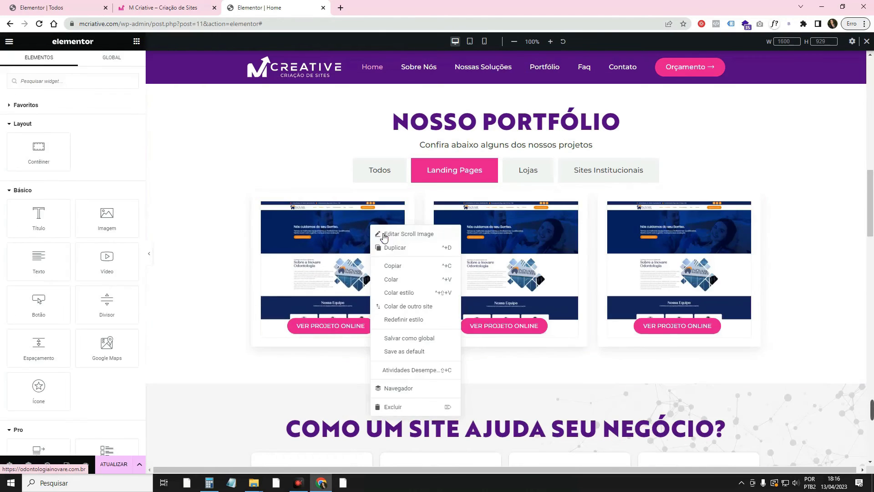
pyautogui.click(400, 249)
pyautogui.rightClick(389, 233)
pyautogui.click(400, 248)
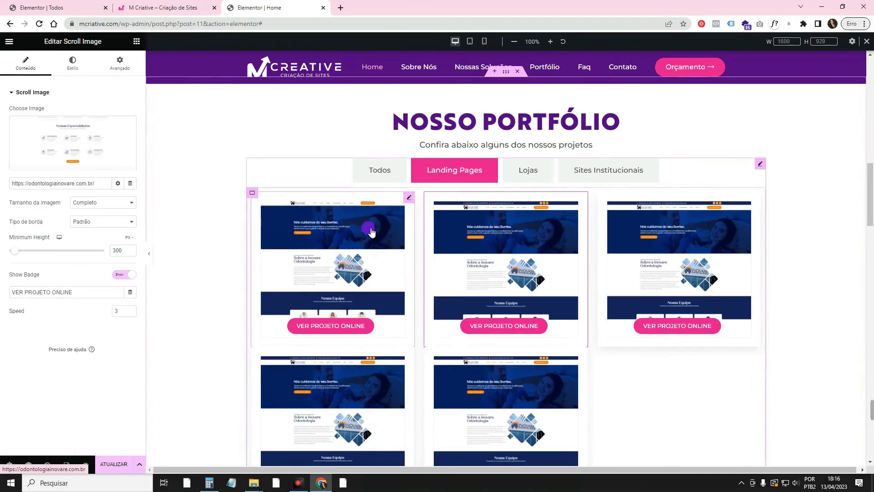
pyautogui.rightClick(370, 232)
pyautogui.click(384, 248)
# Step: Delete the extra last card and set the container's Altura mínima to 792 px
pyautogui.scroll(-2, 374, 236)
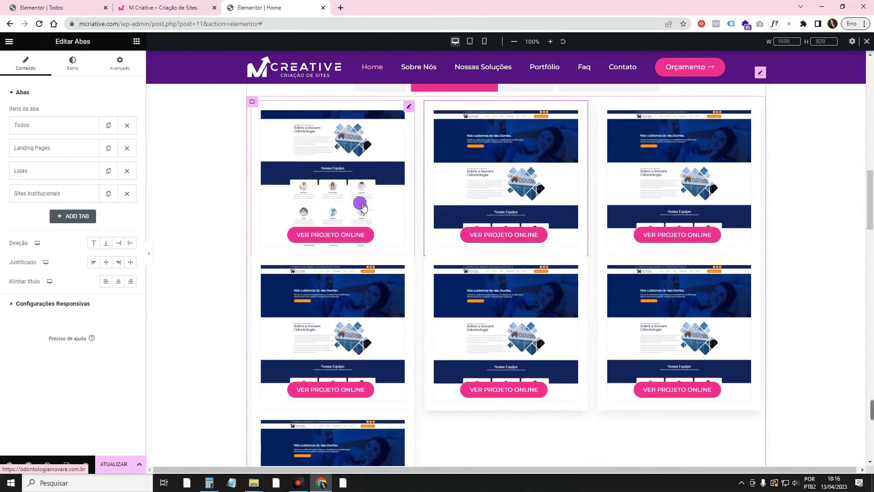
pyautogui.scroll(-2, 357, 302)
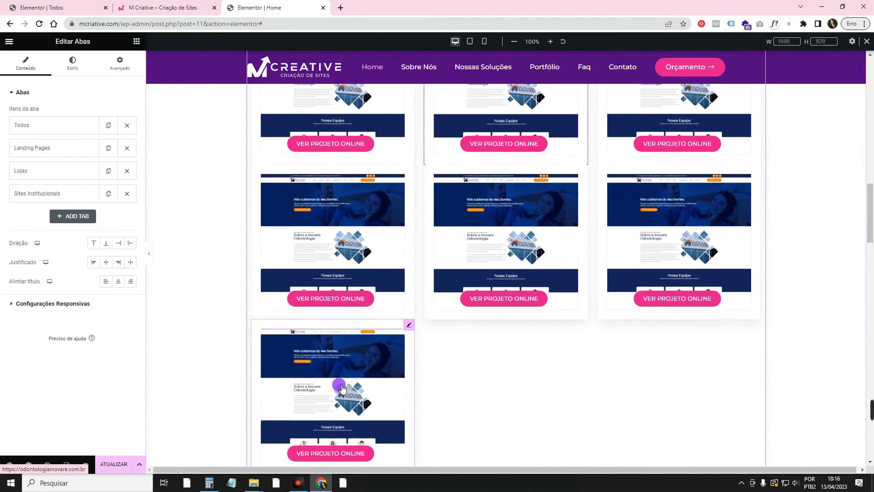
pyautogui.rightClick(337, 384)
pyautogui.click(380, 464)
pyautogui.scroll(3, 368, 221)
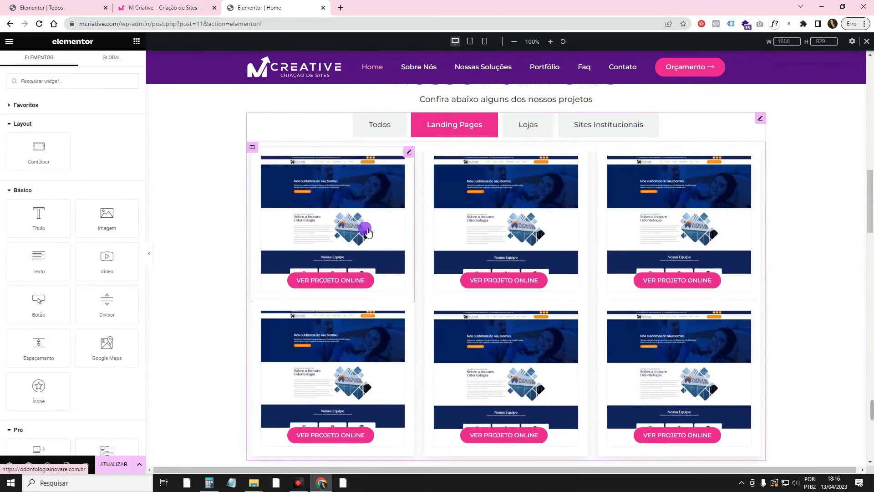
pyautogui.click(252, 148)
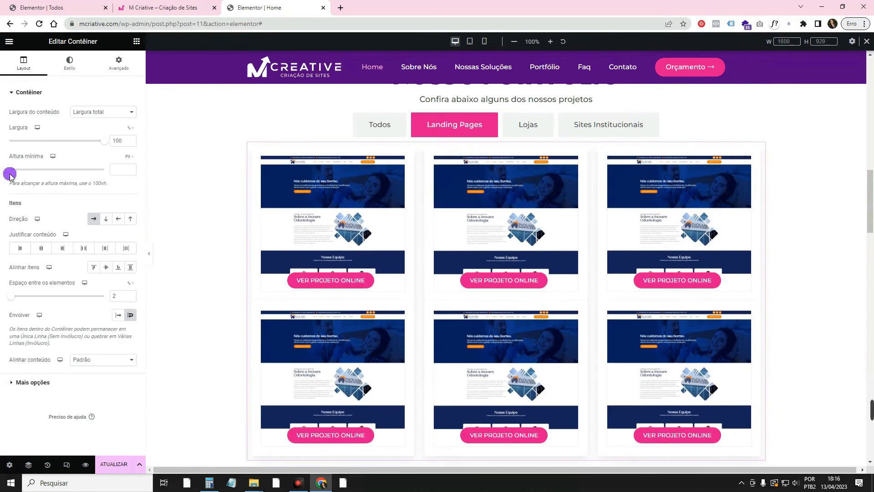
pyautogui.moveTo(46, 179); pyautogui.dragTo(62, 182)
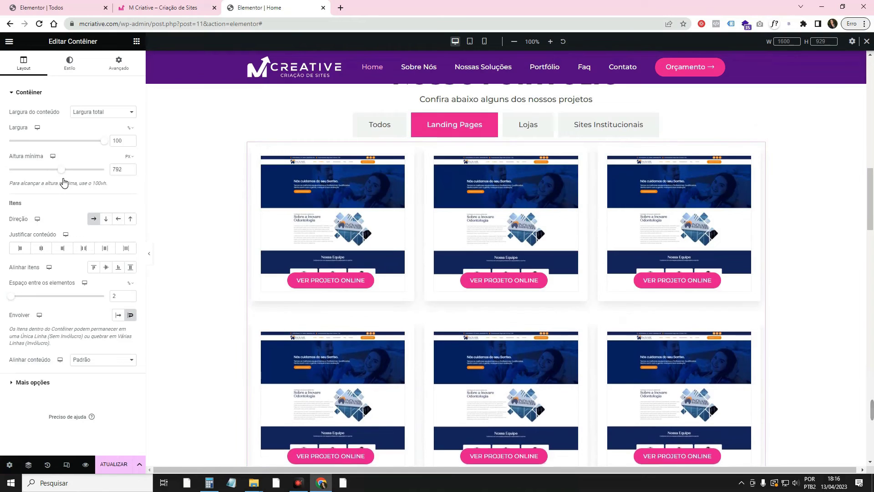
# Step: Review the Lojas and Landing Pages cards, finishing on the Todos tab's content area
pyautogui.click(530, 125)
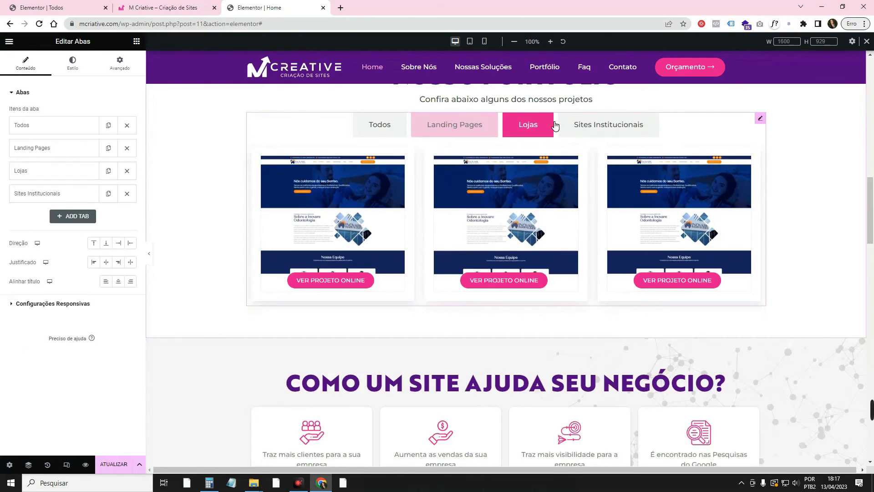
pyautogui.click(384, 195)
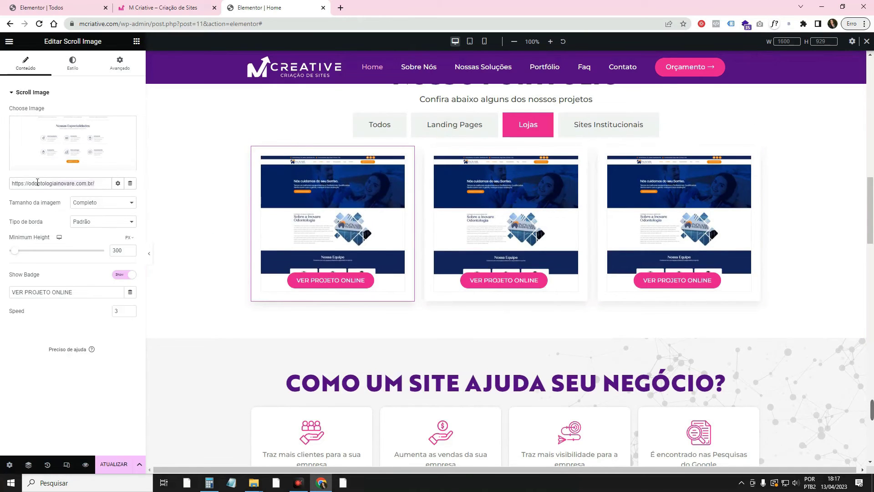
pyautogui.click(463, 130)
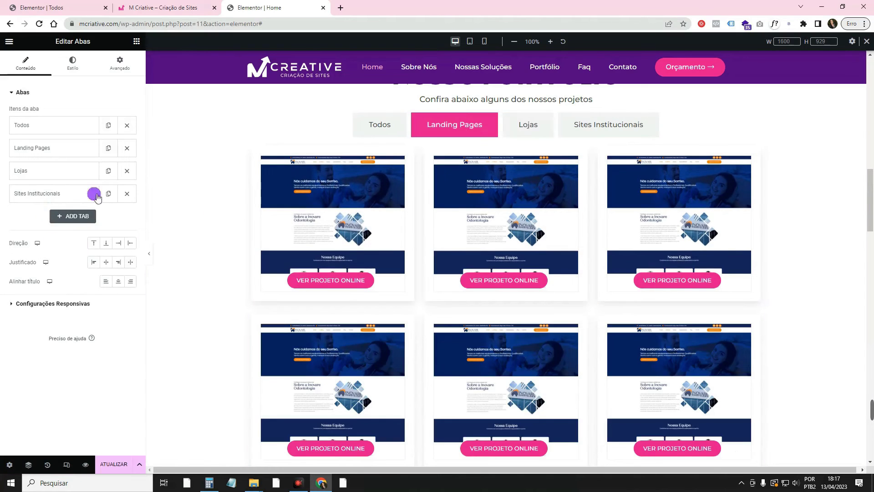
pyautogui.click(398, 123)
pyautogui.click(332, 172)
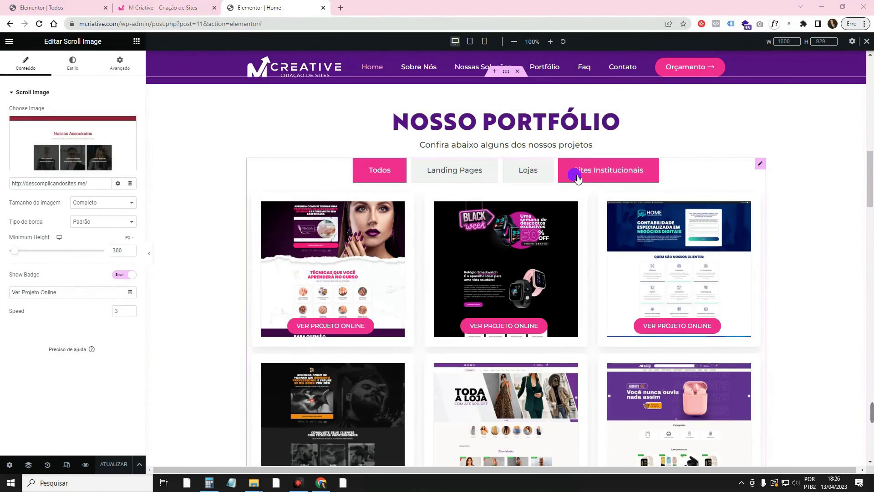
# Step: Check the Sites Institucionais, Lojas, Landing Pages and Todos tabs, each showing its own project screenshots
pyautogui.click(577, 177)
pyautogui.scroll(-1, 344, 364)
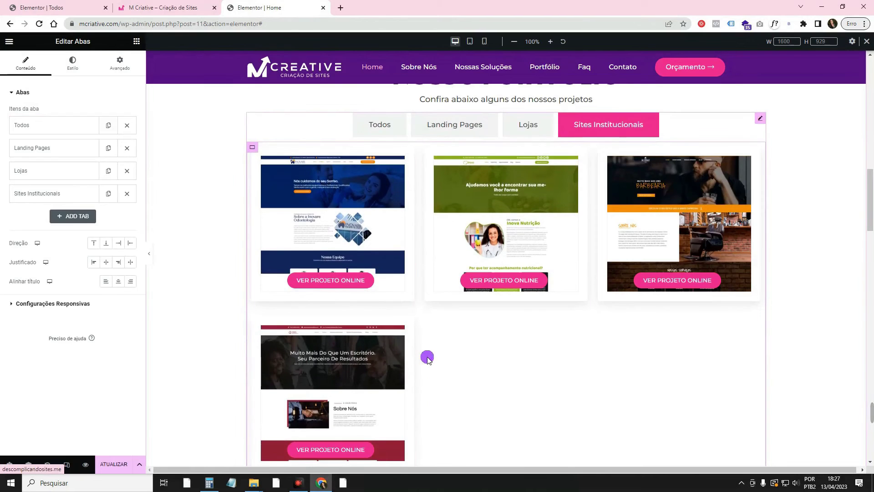
pyautogui.click(534, 126)
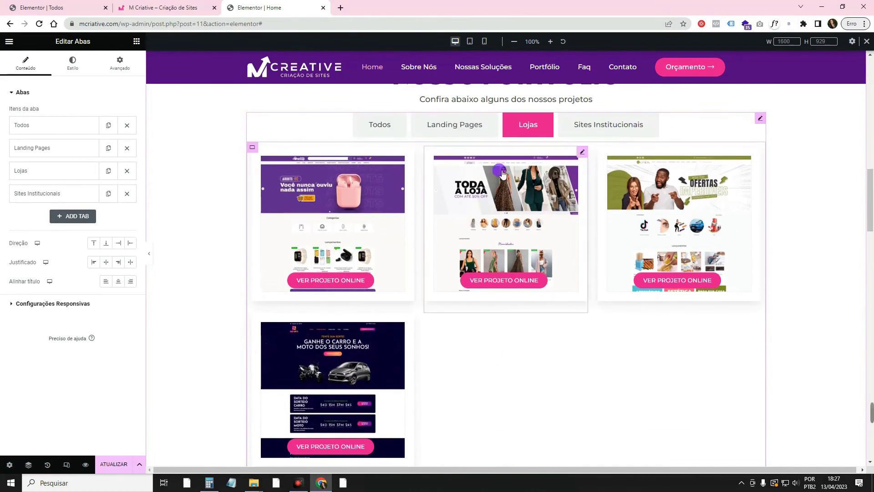
pyautogui.click(455, 125)
pyautogui.click(378, 126)
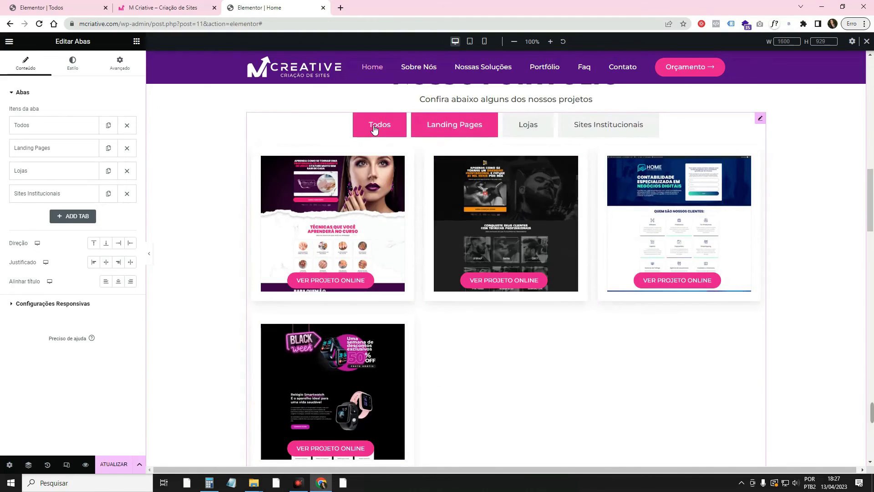
pyautogui.scroll(-14, 680, 278)
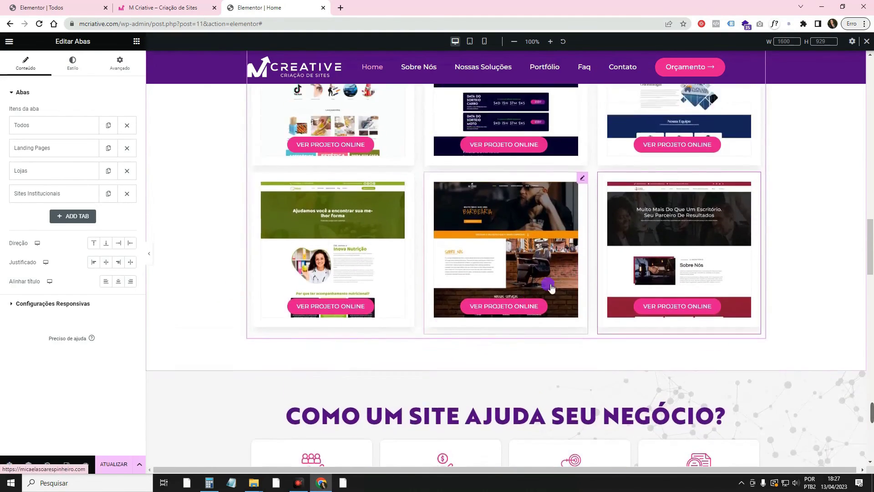
pyautogui.scroll(4, 391, 268)
pyautogui.click(149, 253)
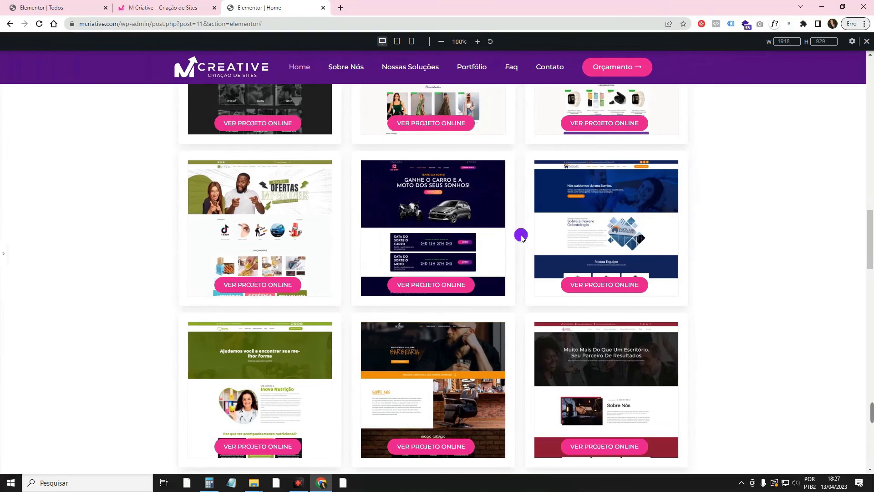
pyautogui.scroll(9, 692, 235)
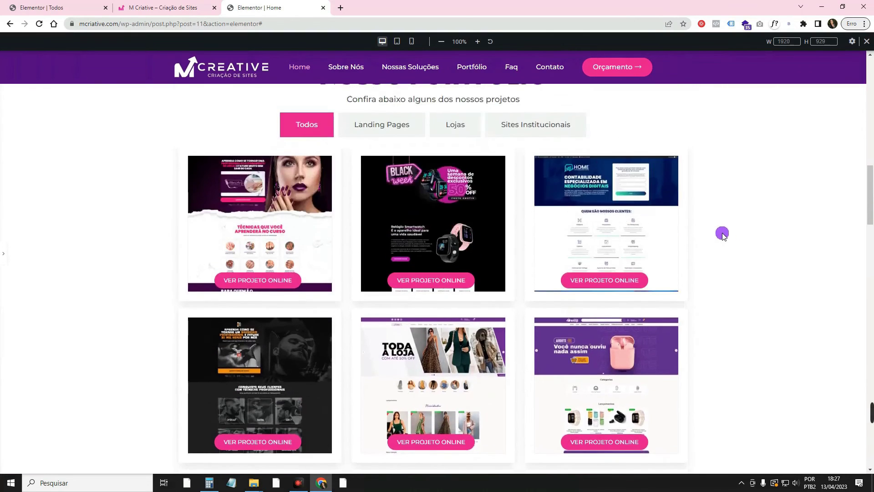
pyautogui.scroll(-11, 116, 268)
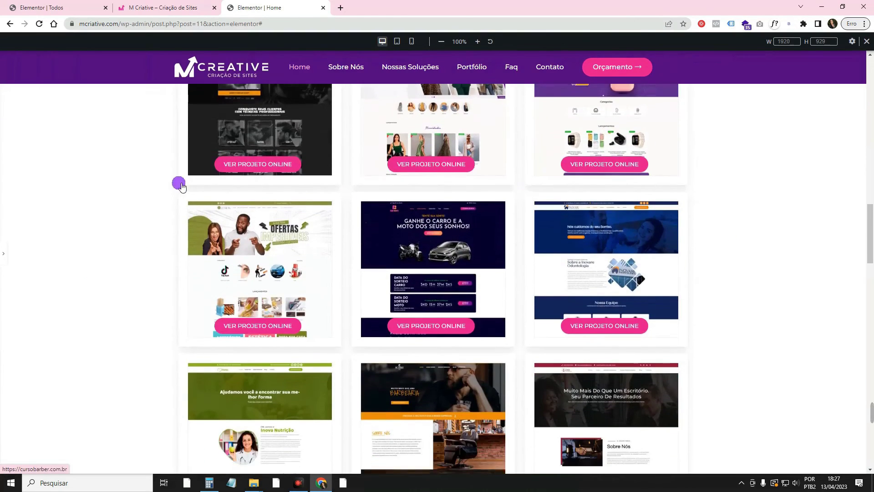
pyautogui.scroll(-3, 565, 157)
pyautogui.scroll(10, 133, 238)
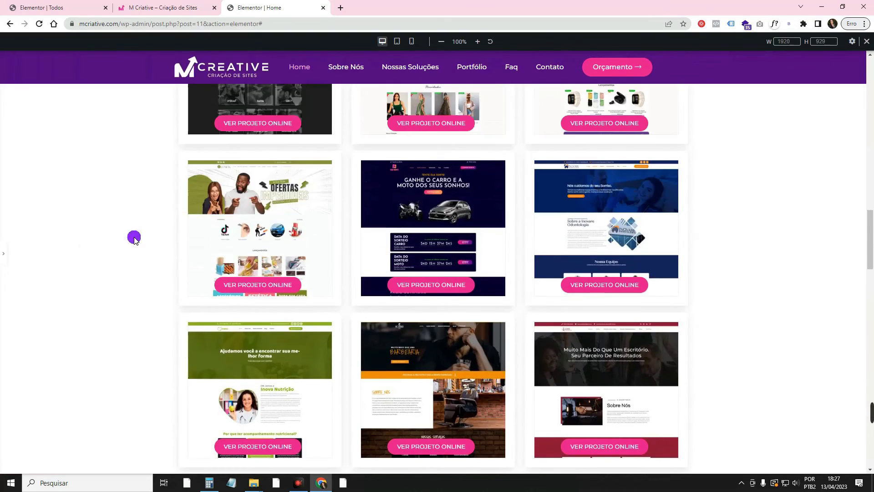
pyautogui.scroll(3, 134, 238)
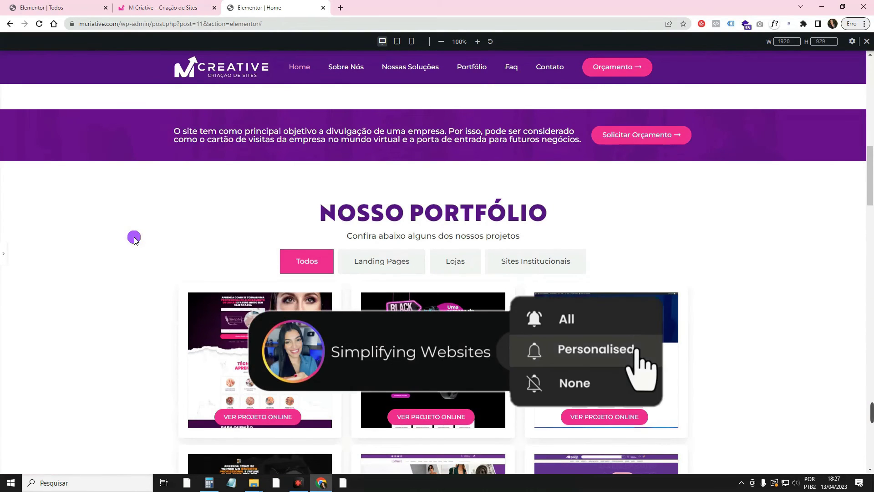
pyautogui.scroll(-5, 134, 239)
pyautogui.scroll(-7, 222, 292)
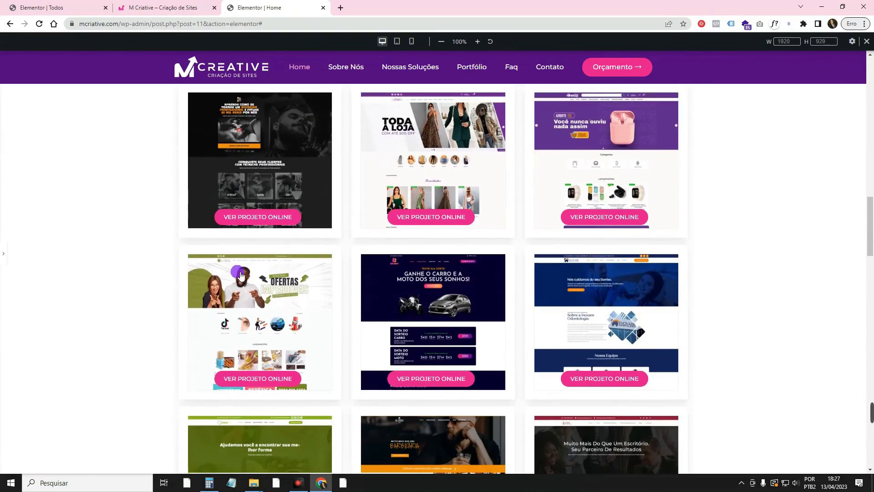
pyautogui.scroll(2, 182, 298)
pyautogui.scroll(1, 182, 298)
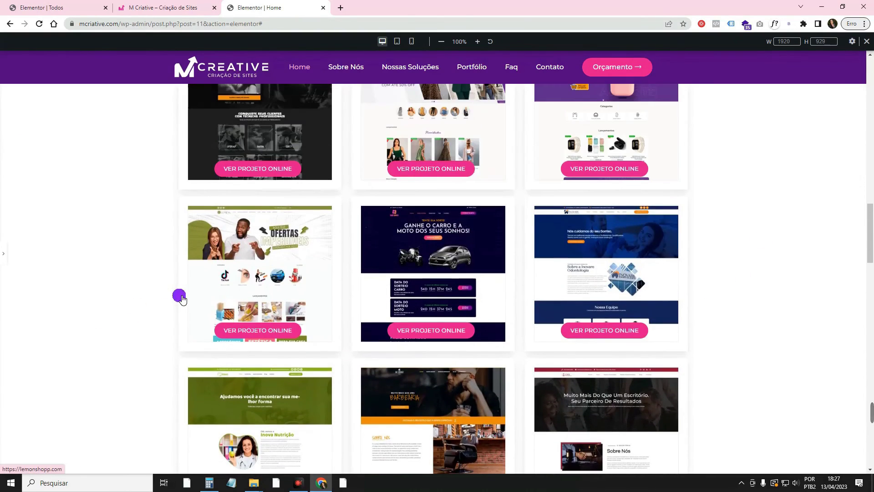
pyautogui.scroll(6, 181, 297)
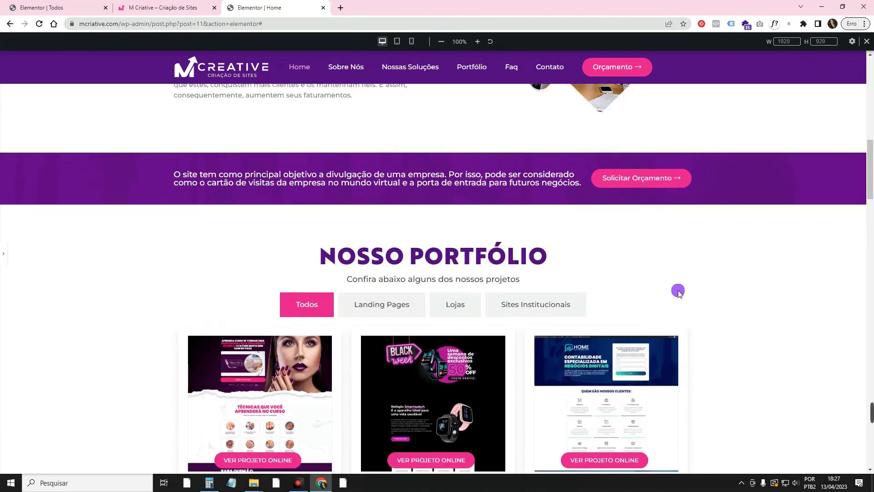
pyautogui.scroll(-4, 790, 276)
pyautogui.scroll(-1, 790, 275)
pyautogui.scroll(-4, 788, 274)
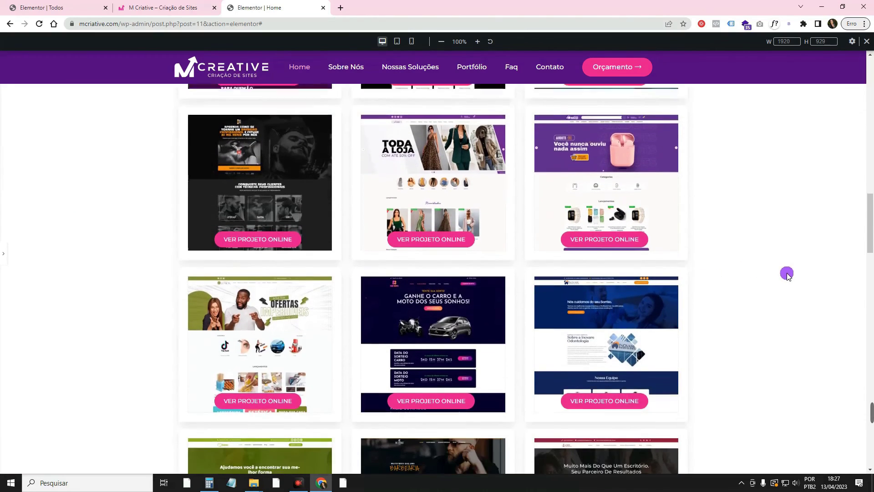
pyautogui.scroll(-3, 725, 296)
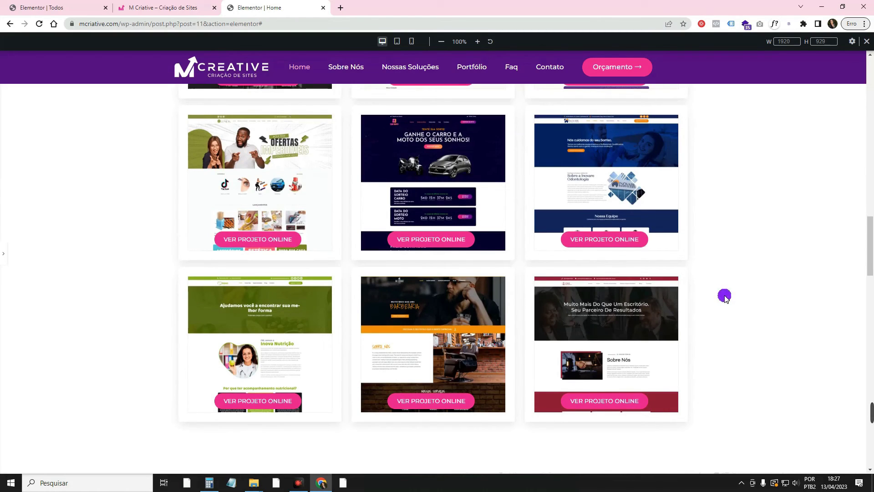
pyautogui.click(4, 264)
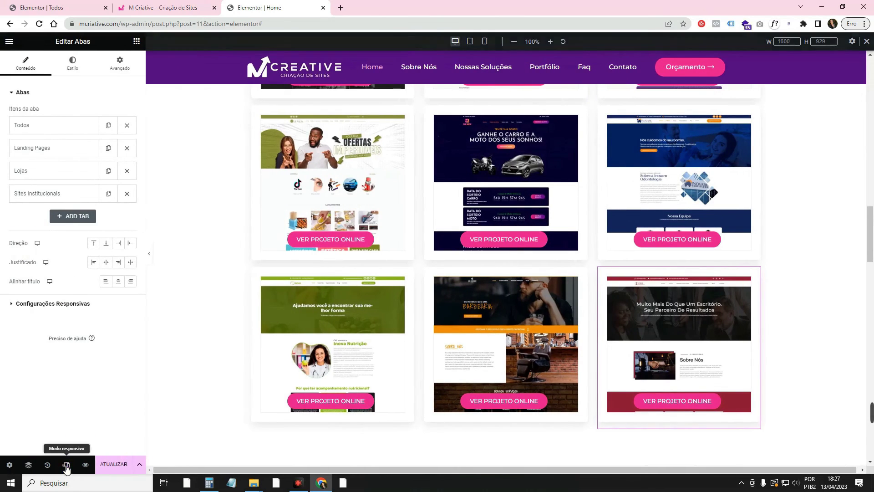
pyautogui.click(66, 465)
pyautogui.click(66, 465)
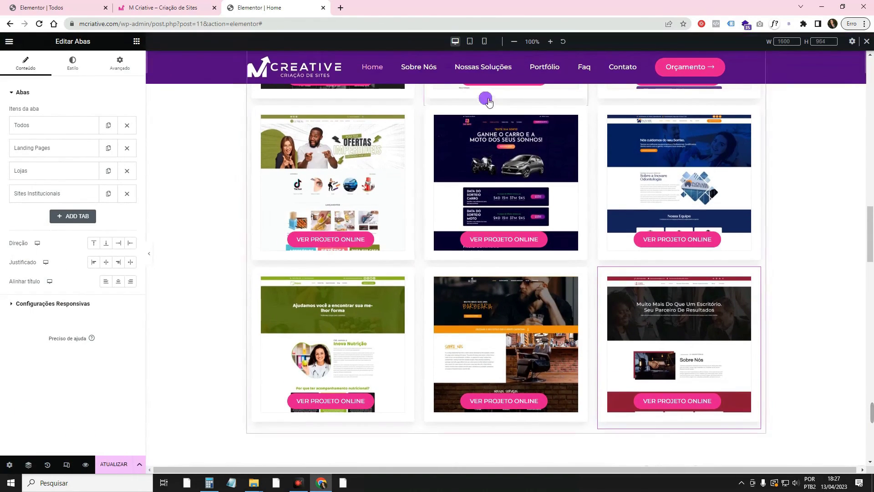
pyautogui.click(486, 42)
pyautogui.scroll(-10, 536, 209)
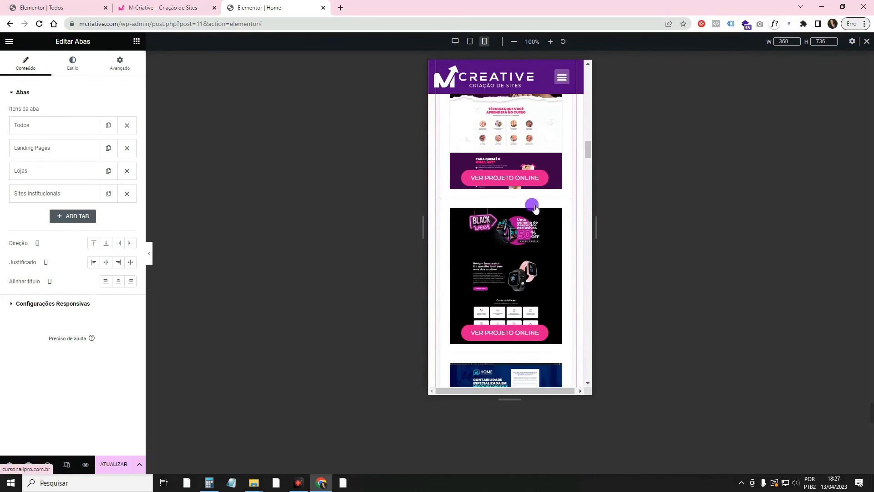
pyautogui.scroll(-10, 535, 209)
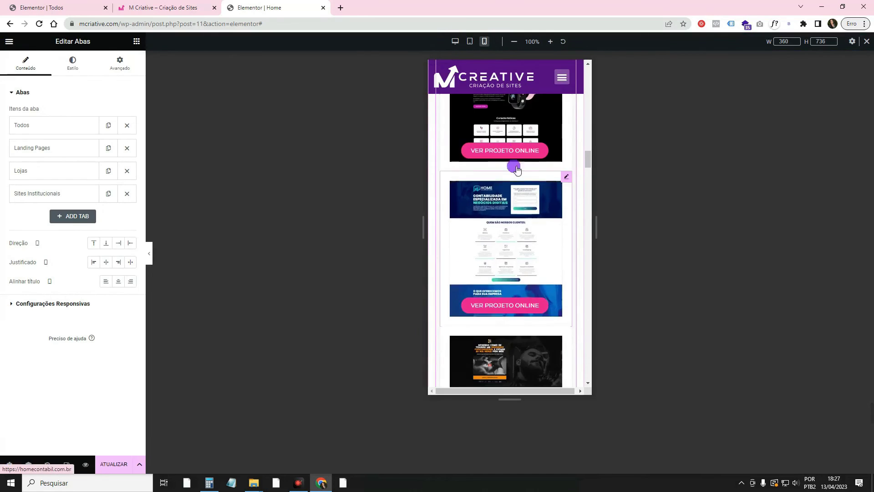
pyautogui.click(456, 41)
pyautogui.scroll(10, 377, 257)
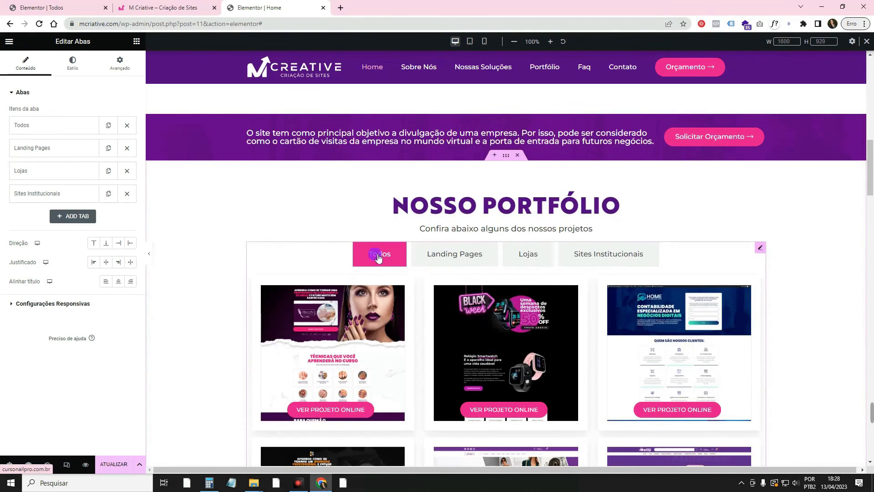
pyautogui.click(80, 67)
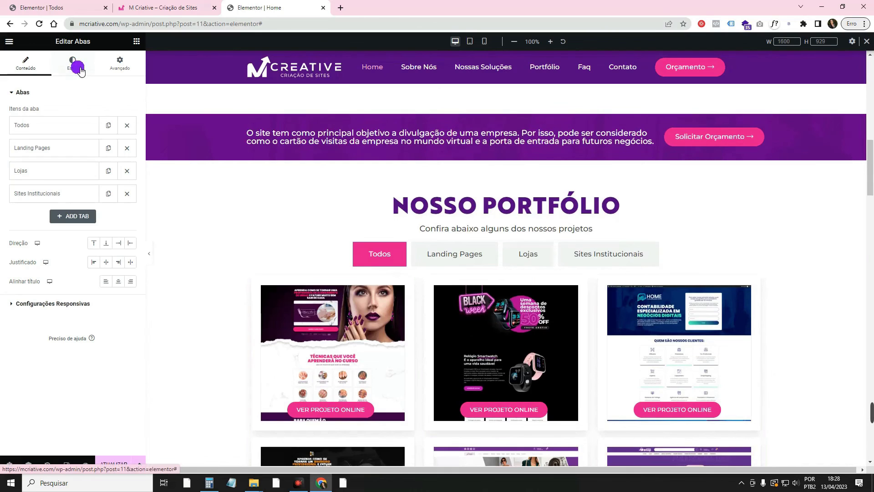
# Step: Round the portfolio tab buttons' corners to 30 px, linked on all sides
pyautogui.click(59, 329)
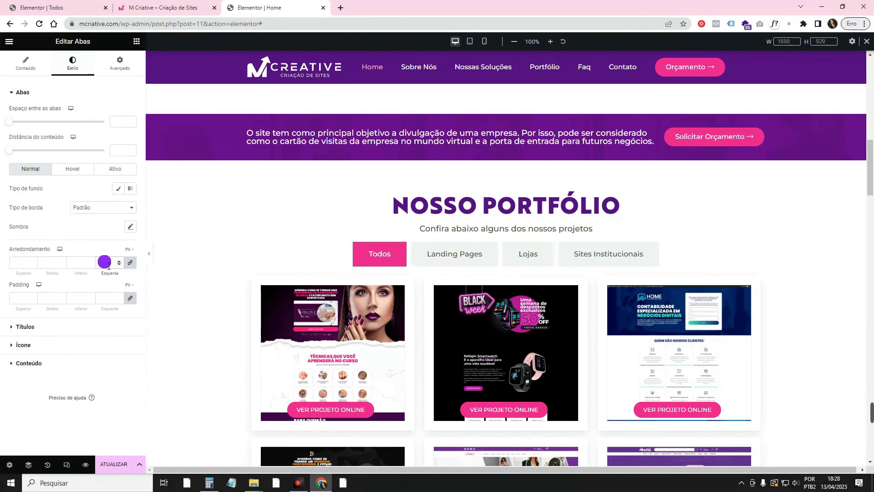
pyautogui.write('30')
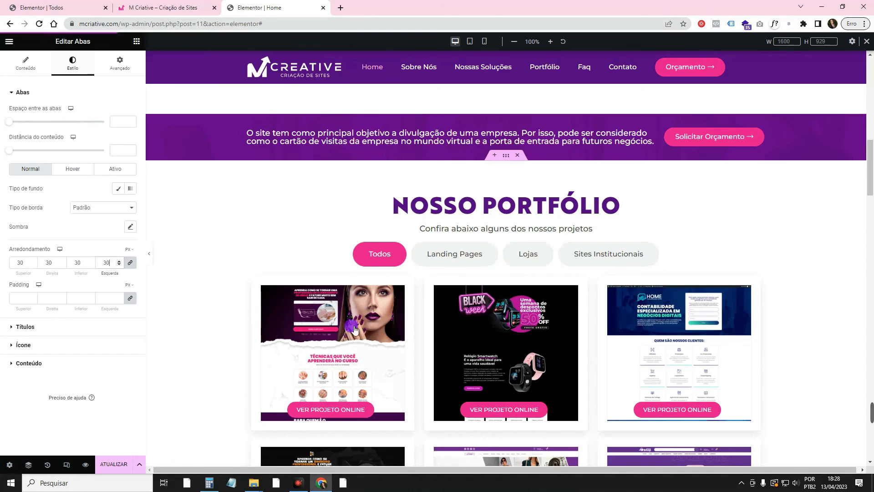
pyautogui.click(519, 250)
# Step: Switch the tab styling to the Hover state and give it a solid pink background
pyautogui.click(77, 176)
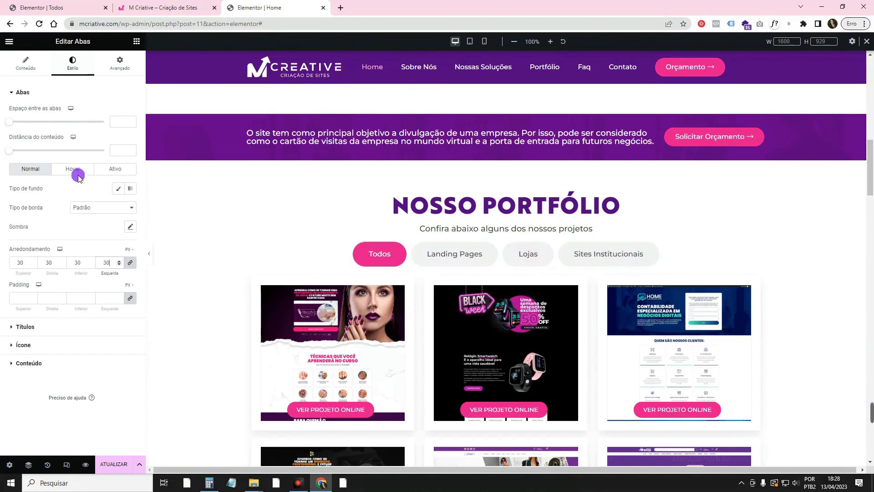
pyautogui.click(118, 189)
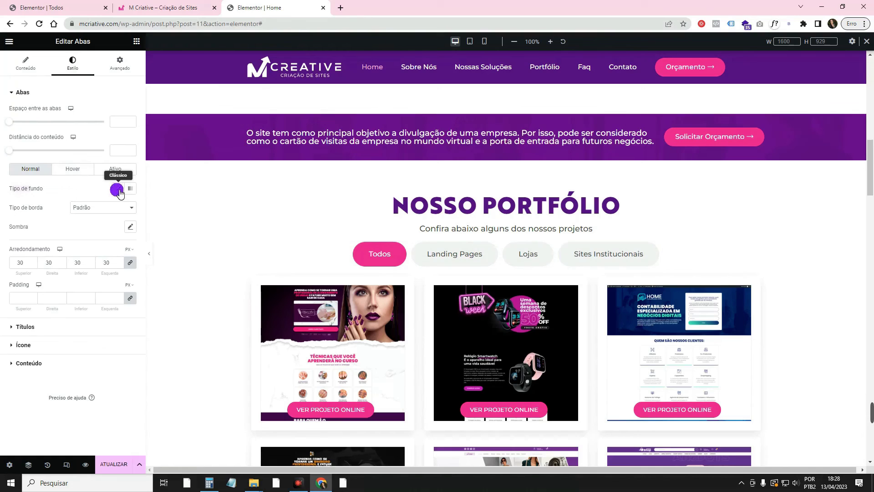
pyautogui.click(73, 169)
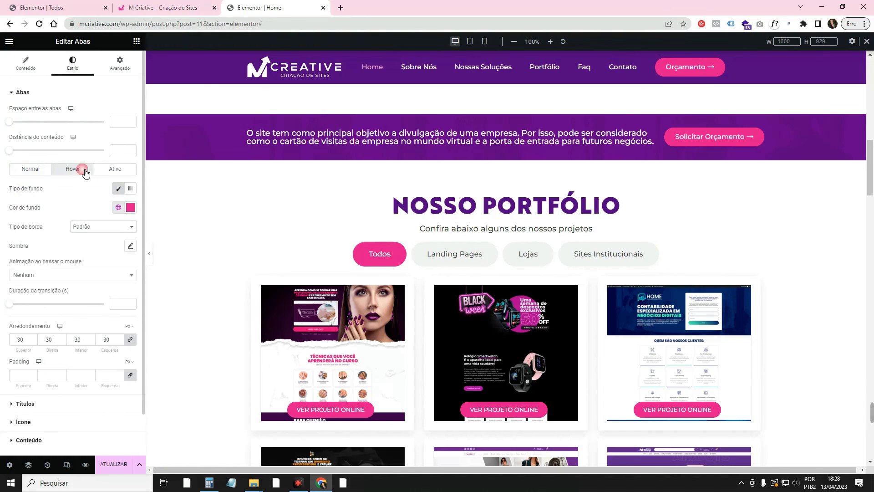
pyautogui.click(381, 267)
pyautogui.scroll(-1, 101, 329)
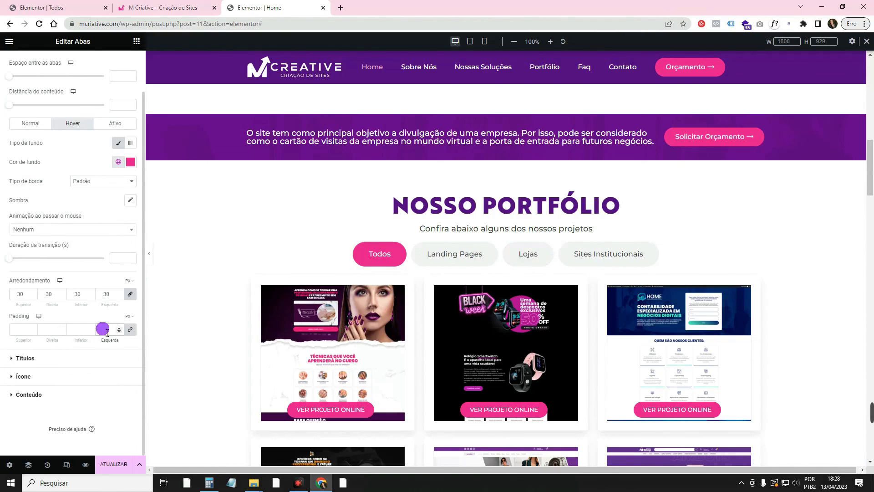
# Step: Set the tab padding to 5 px on all sides
pyautogui.click(103, 329)
pyautogui.write('0')
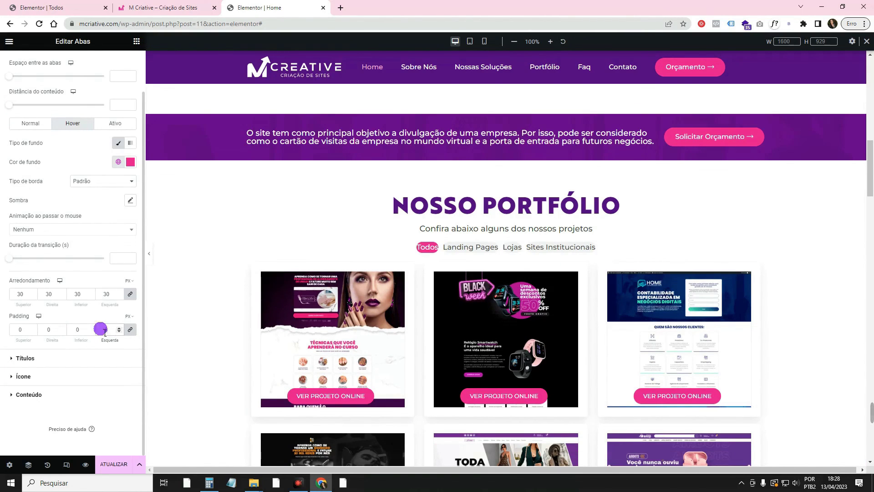
pyautogui.press('BackSpace')
pyautogui.write('10')
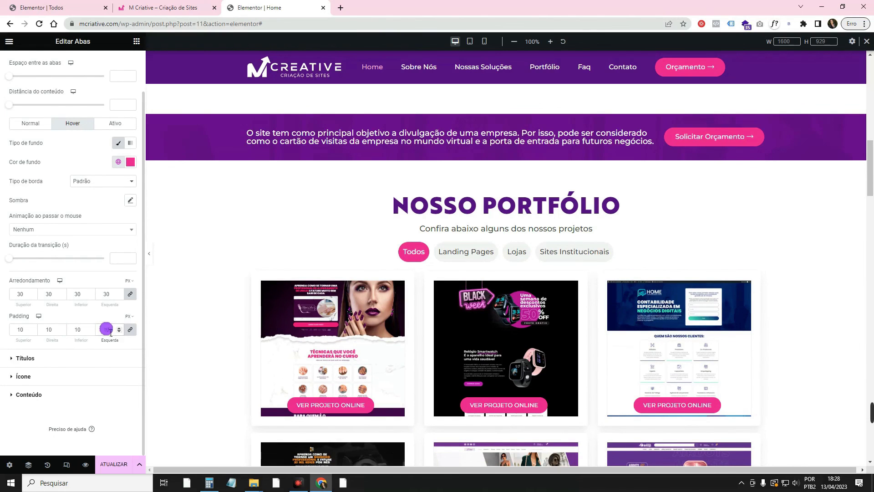
pyautogui.press('BackSpace')
pyautogui.press('BackSpace')
pyautogui.write('5')
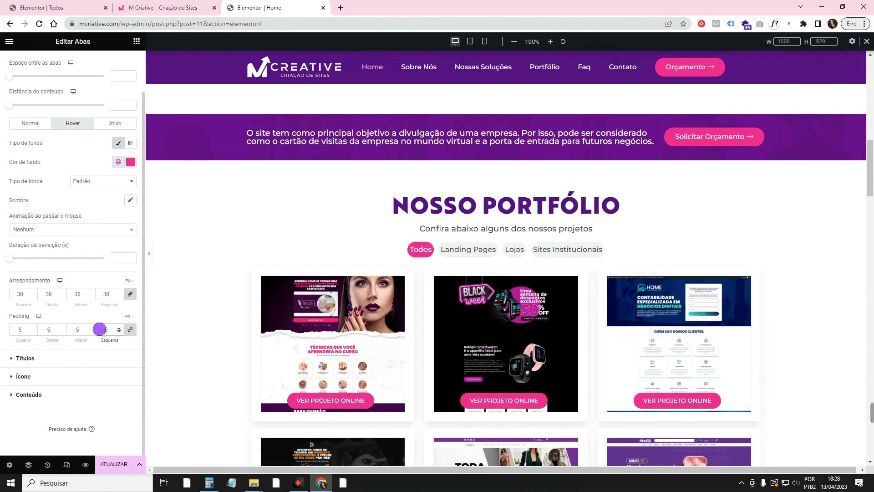
# Step: Unlink the padding, set left and right to 15 px, and preview the page full-width
pyautogui.click(132, 330)
pyautogui.click(98, 329)
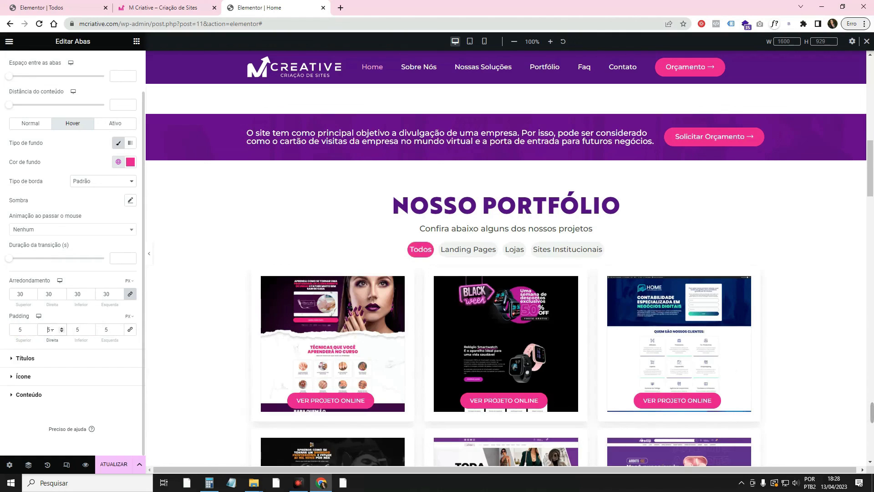
pyautogui.write('15')
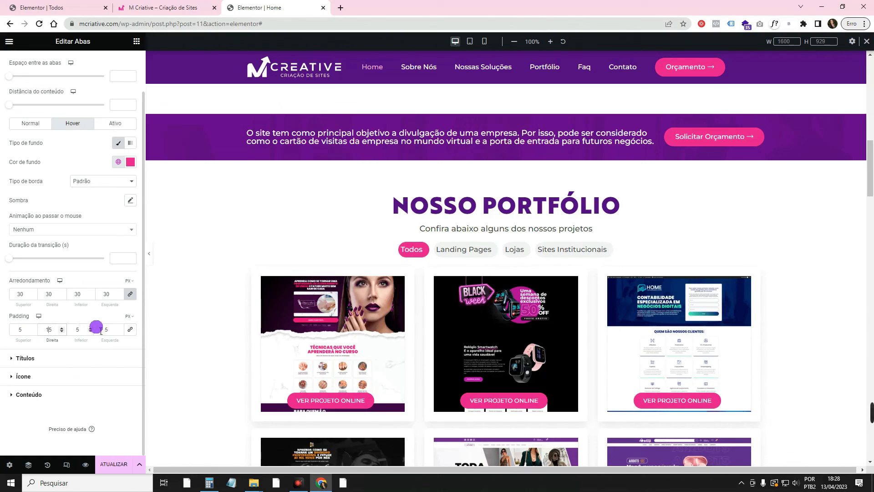
pyautogui.write('15')
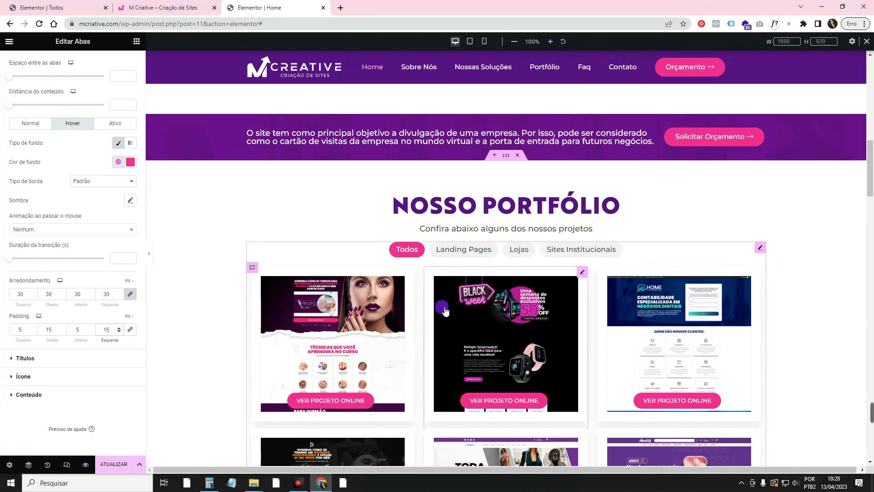
pyautogui.click(431, 253)
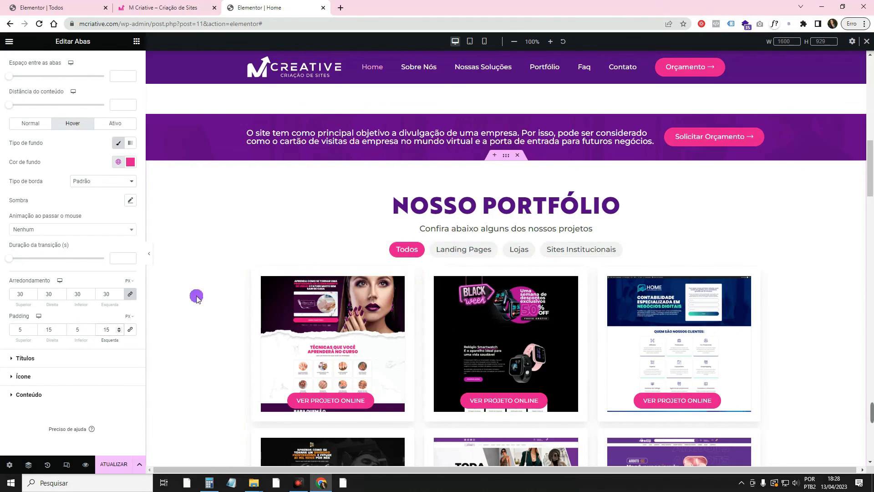
pyautogui.hotkey('ctrl', 'p')
# Step: Bring the editing panel back and undo the custom tab padding with Ctrl+Z
pyautogui.scroll(-1, 832, 251)
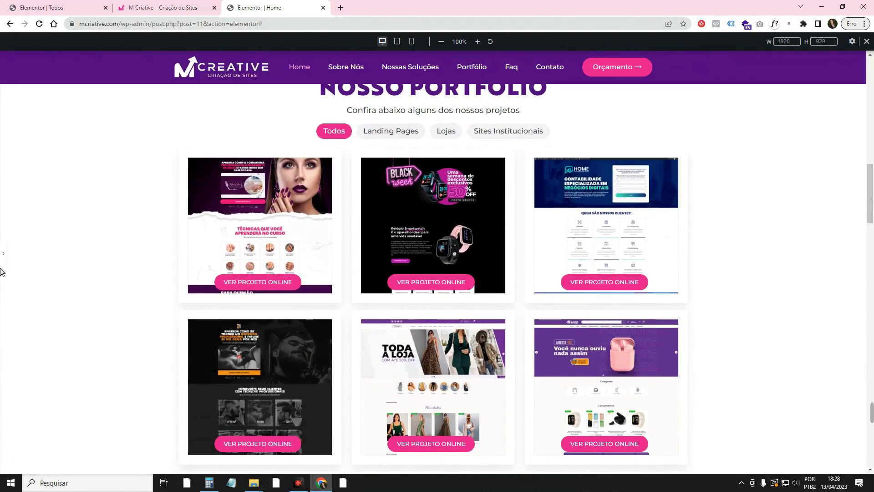
pyautogui.hotkey('ctrl', 'p')
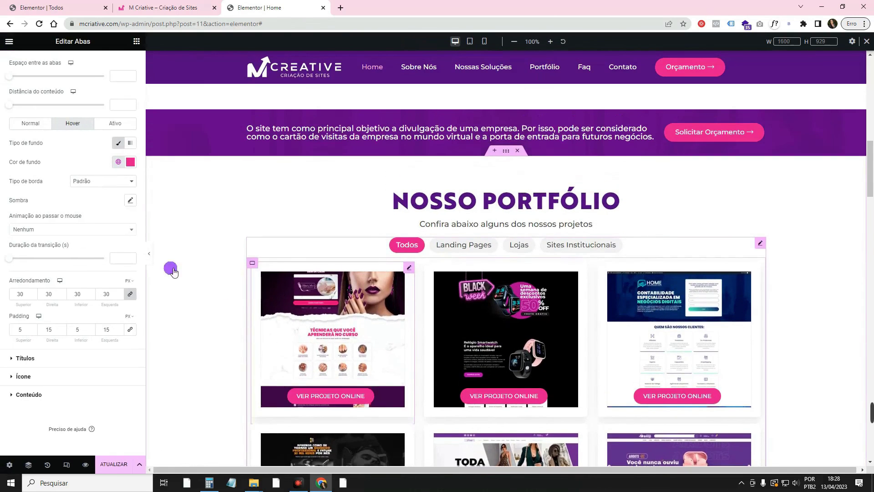
pyautogui.scroll(-1, 282, 260)
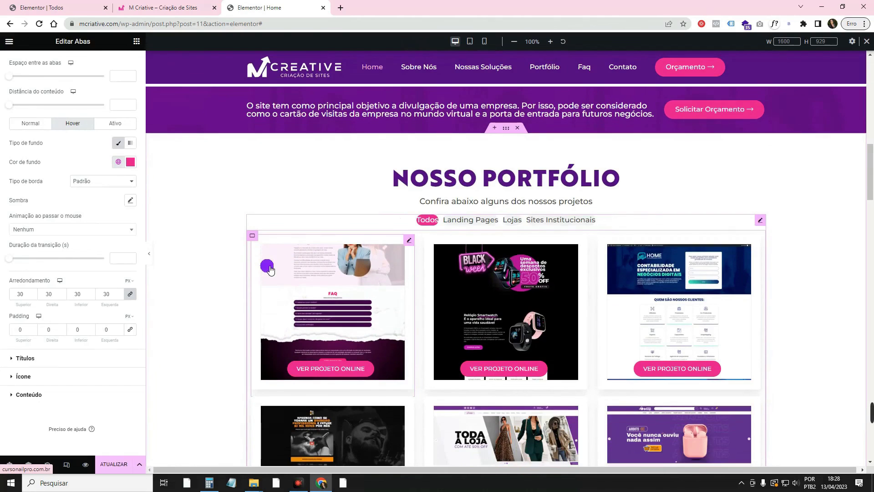
pyautogui.hotkey('ctrl', 'z')
# Step: Save the page with ATUALIZAR and collapse the side panel to preview it
pyautogui.scroll(-1, 775, 254)
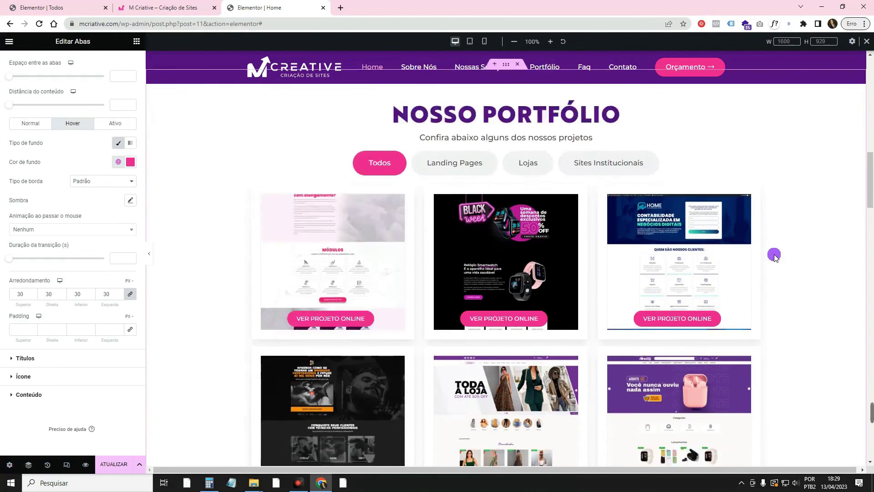
pyautogui.click(120, 463)
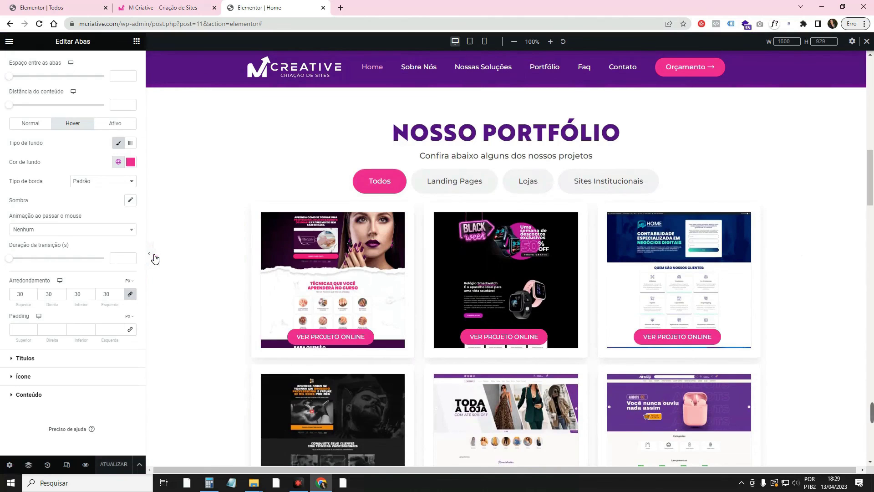
pyautogui.click(152, 255)
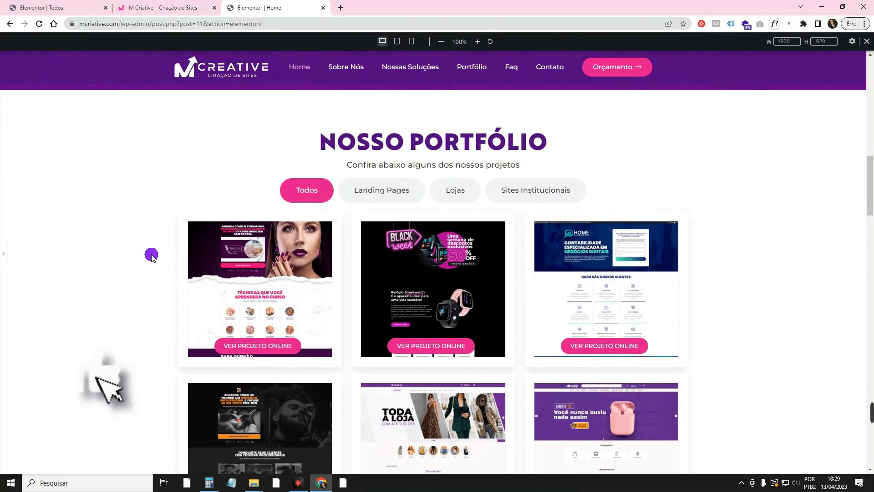